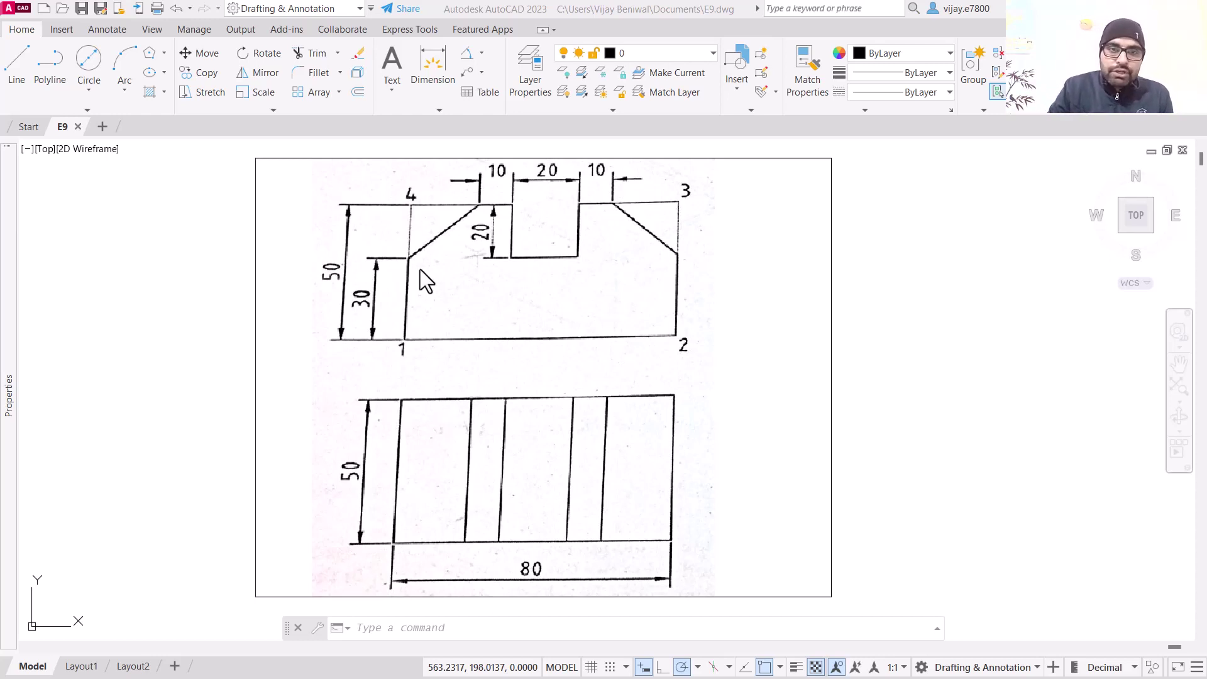
Turn on isometric drafting in the left isoplane and display the isometric grid in the empty area beside the reference image
scroll(360, 397, "down", 2)
scroll(274, 427, "down", 2)
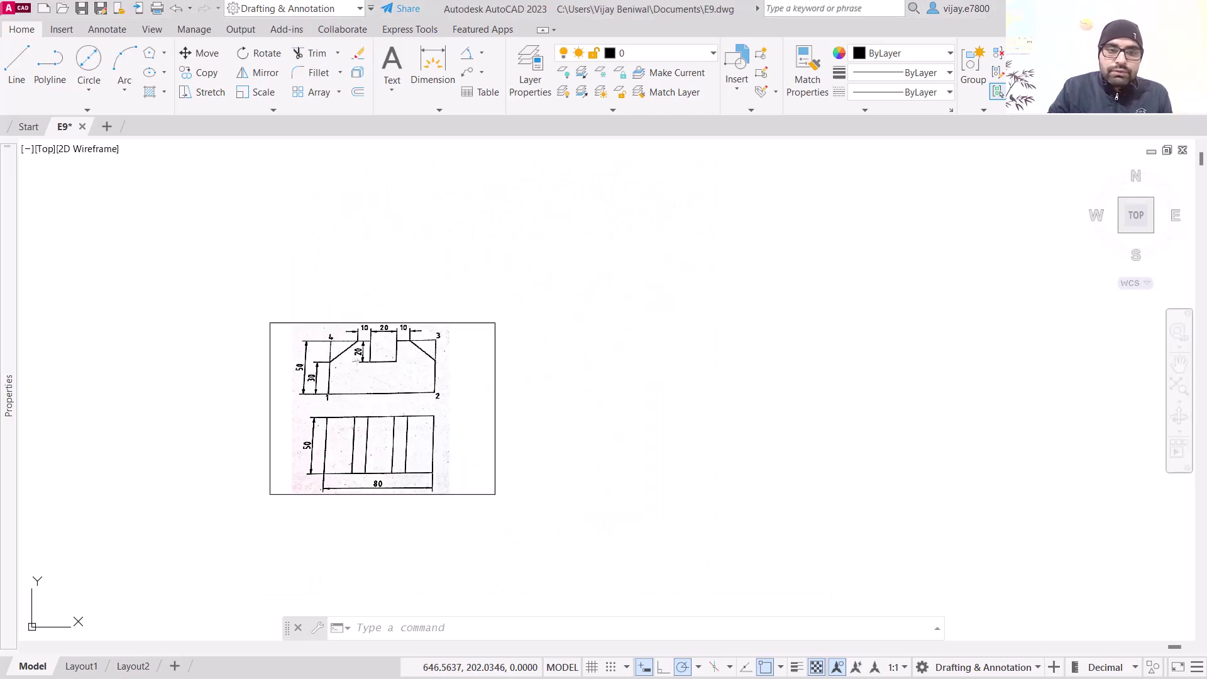
scroll(275, 427, "up", 2)
middle_click_drag(167, 480, 635, 369)
scroll(635, 369, "down", 2)
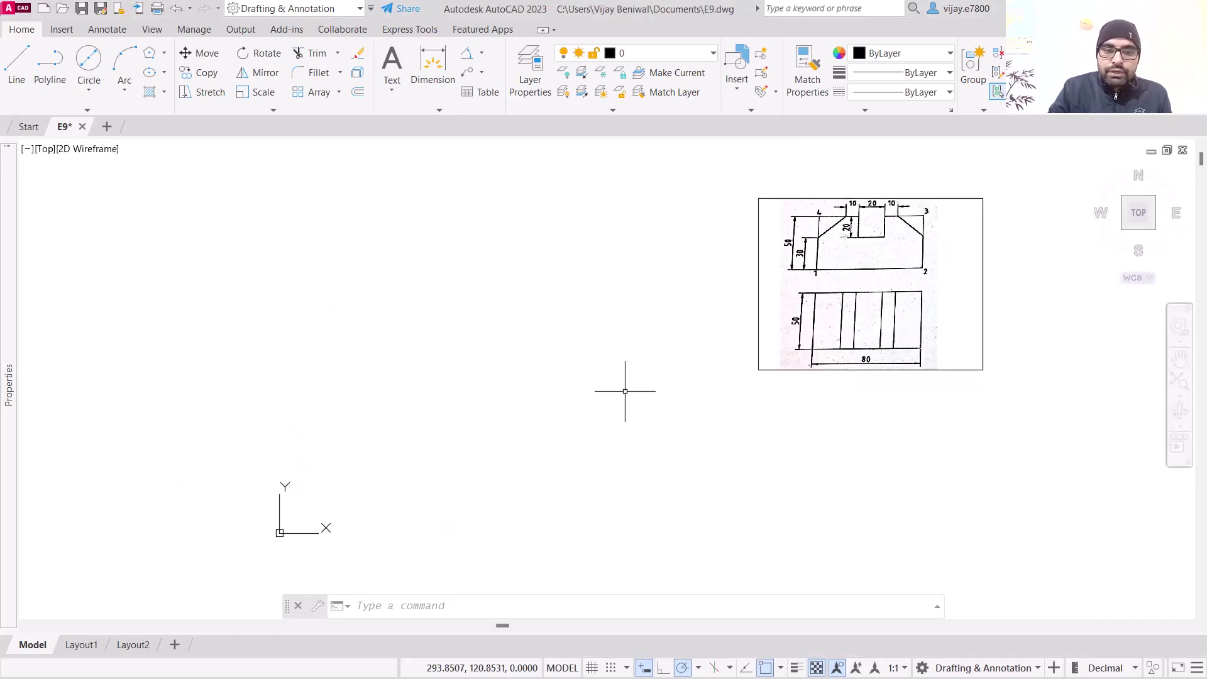
left_click(716, 669)
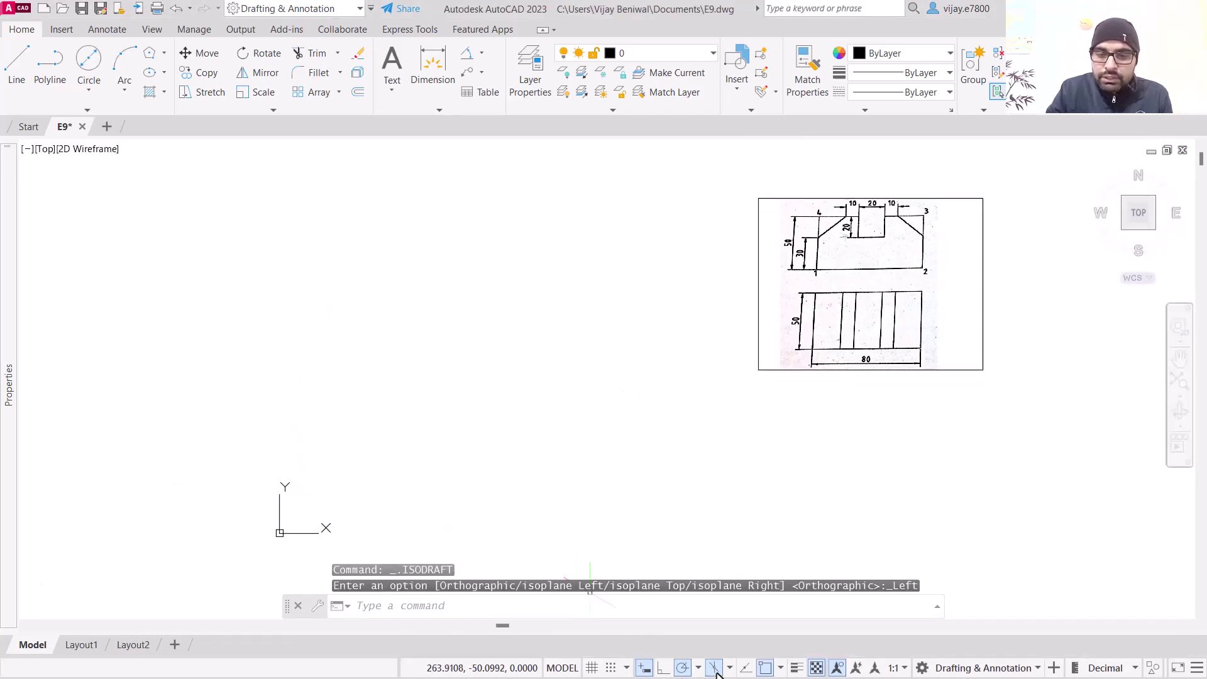
left_click(593, 668)
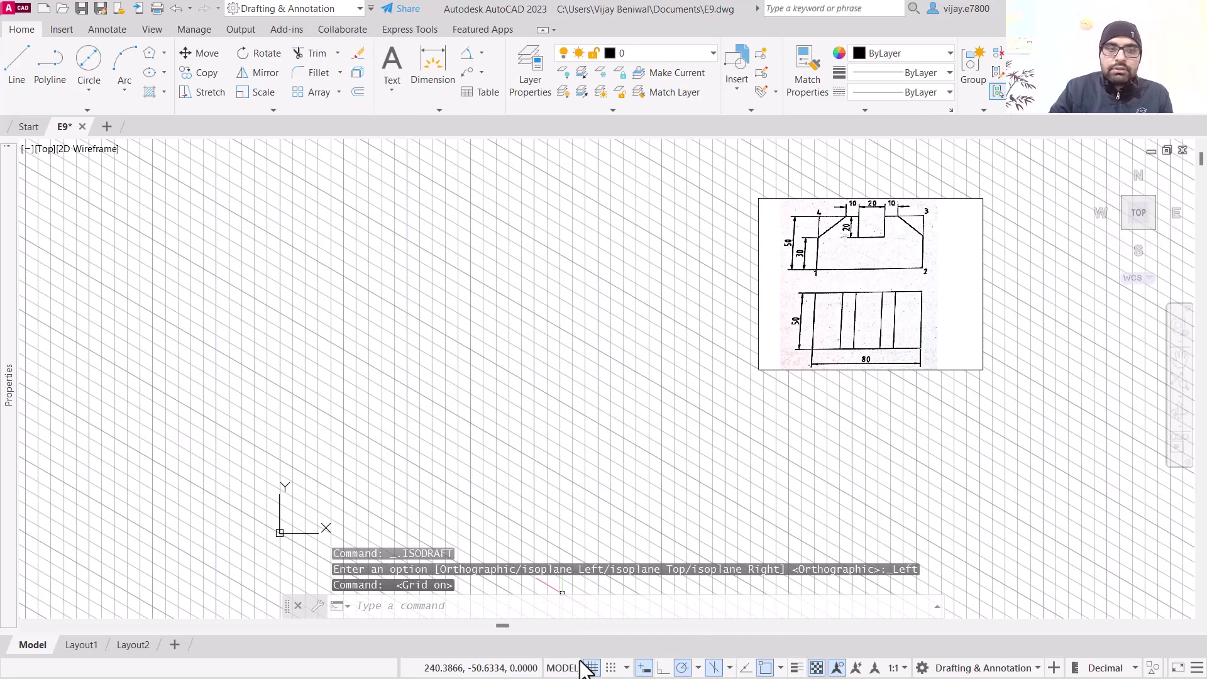
Switch to the right isoplane, start the Line command and set the object color to 69,84,165
middle_click_drag(351, 475, 364, 487)
middle_click_drag(367, 440, 358, 327)
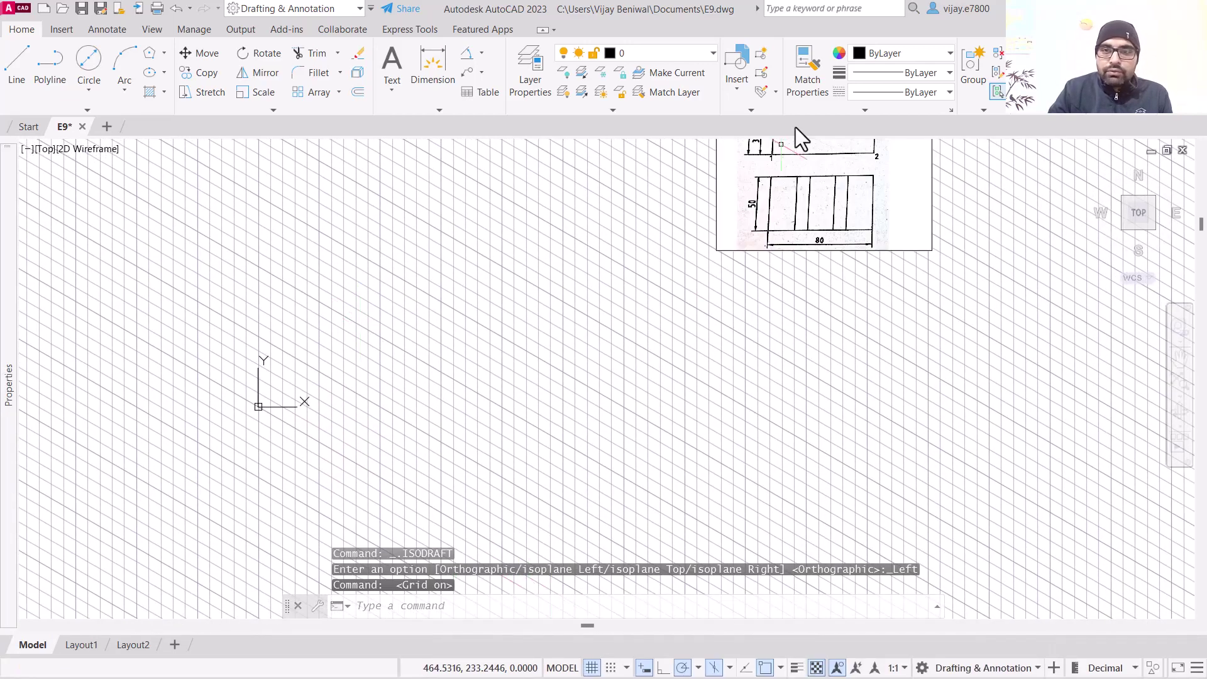
middle_click_drag(791, 269, 739, 366)
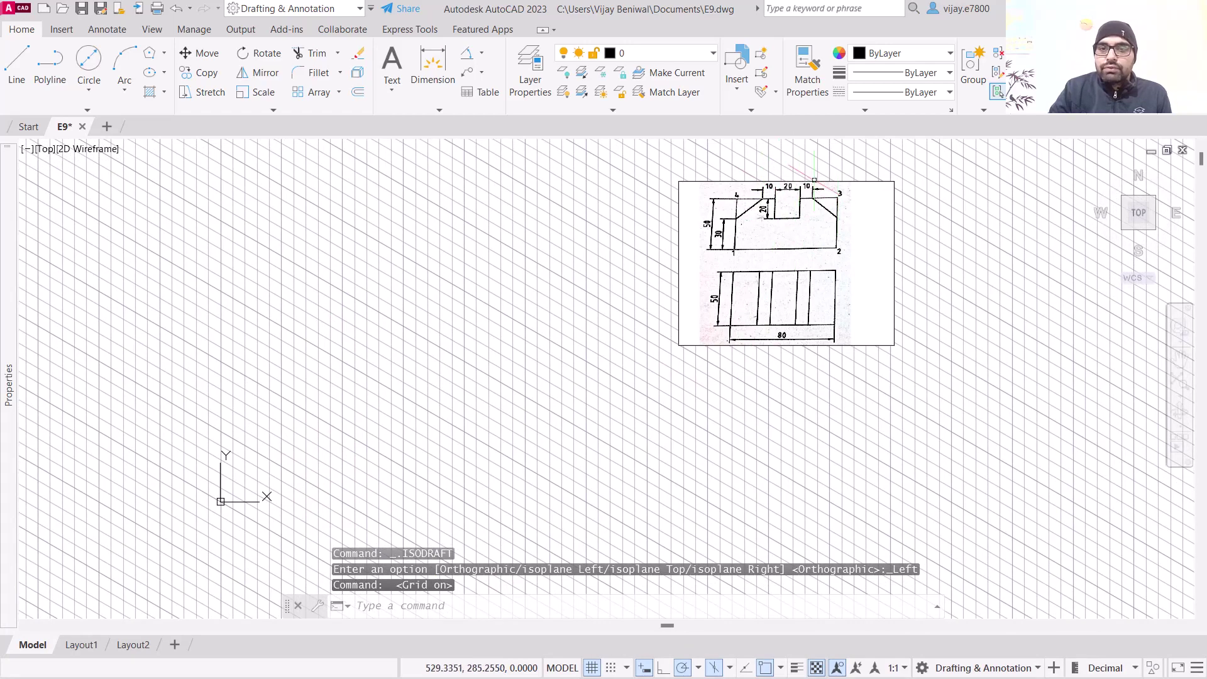
left_click(729, 668)
left_click(754, 642)
left_click(20, 61)
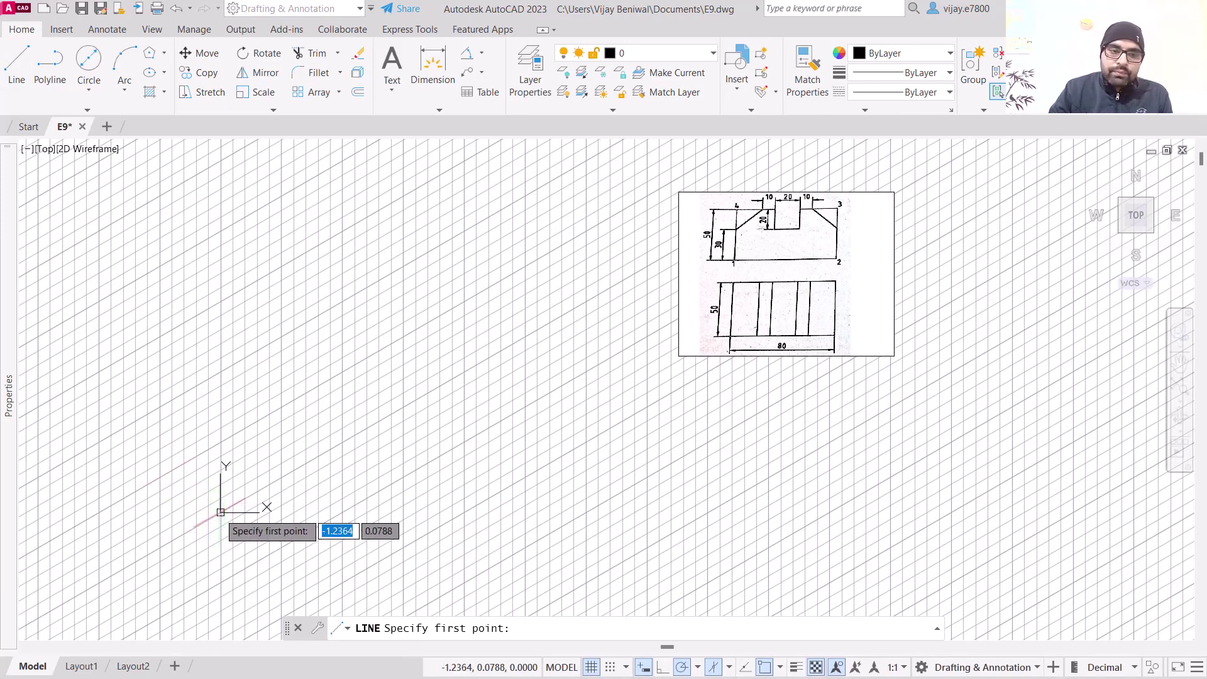
left_click(907, 53)
left_click(938, 122)
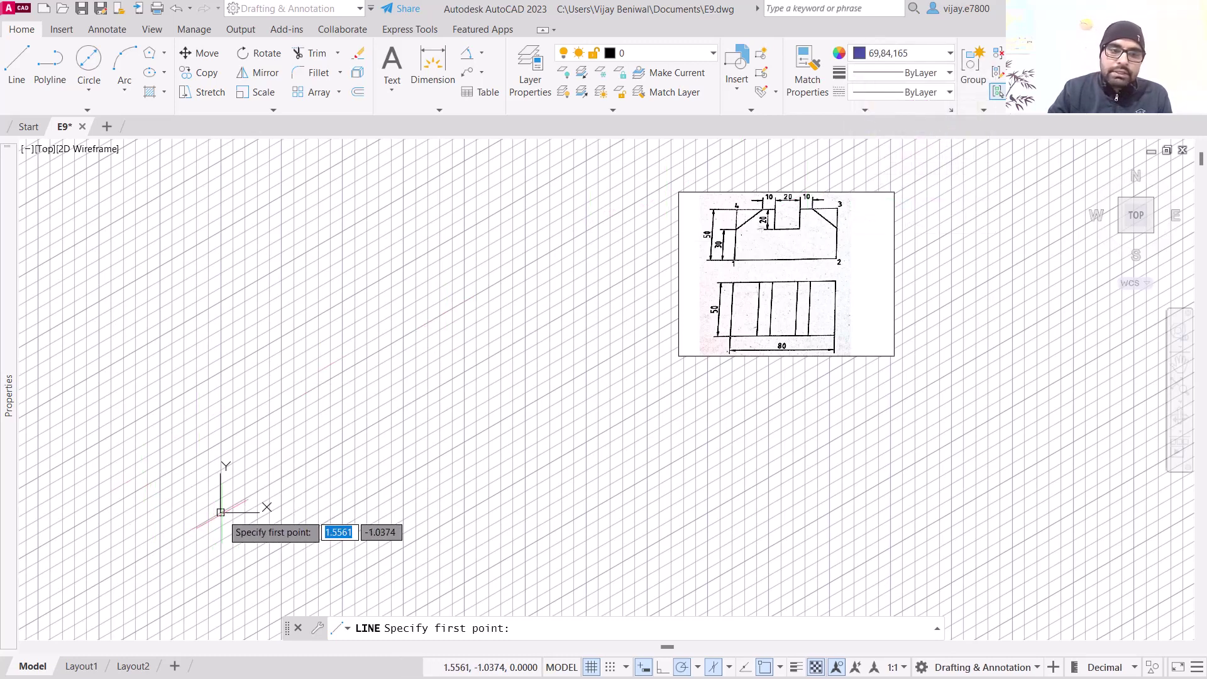
Draw the box's right face from 0,0 with lines of 80 at 30°, 50 straight up and 80 back at 210°, closing at the origin
type("0,0")
key("Return")
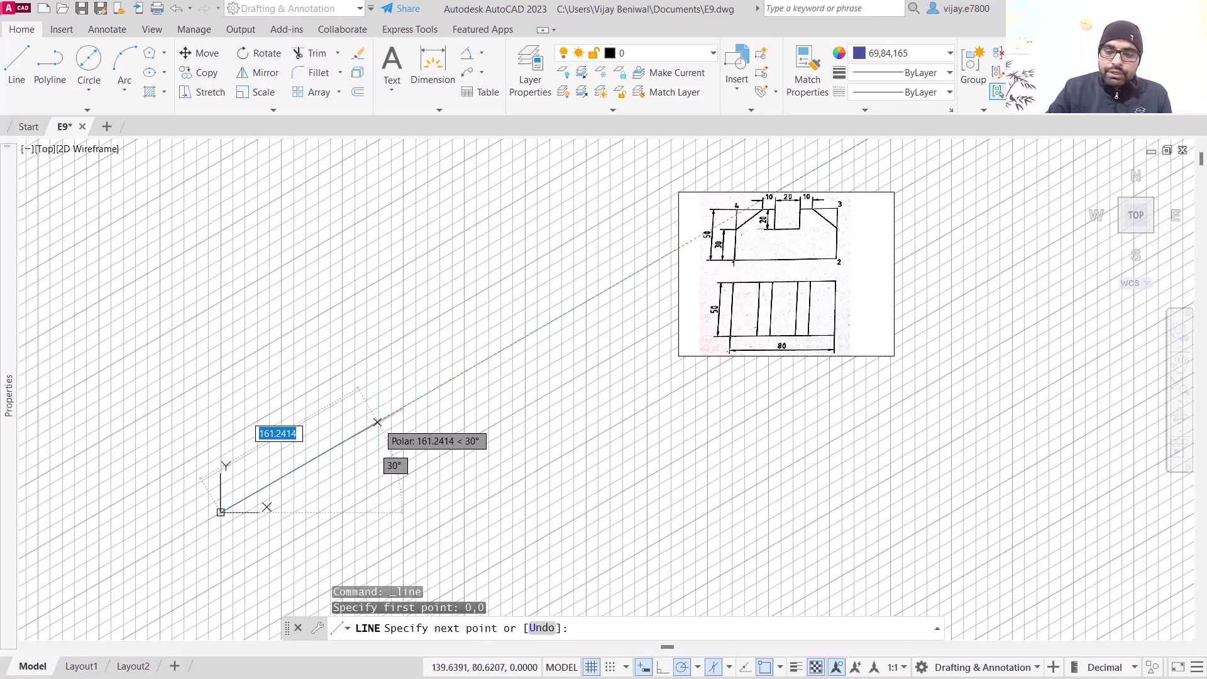
type("80")
key("Return")
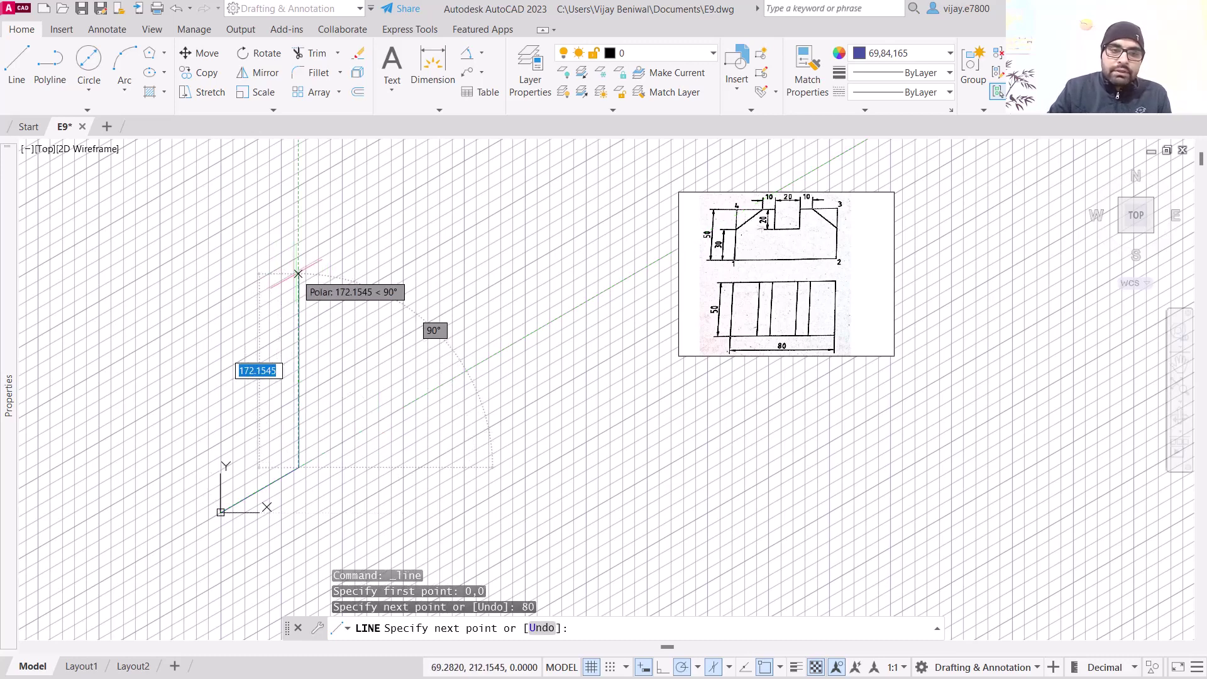
type("50")
key("Return")
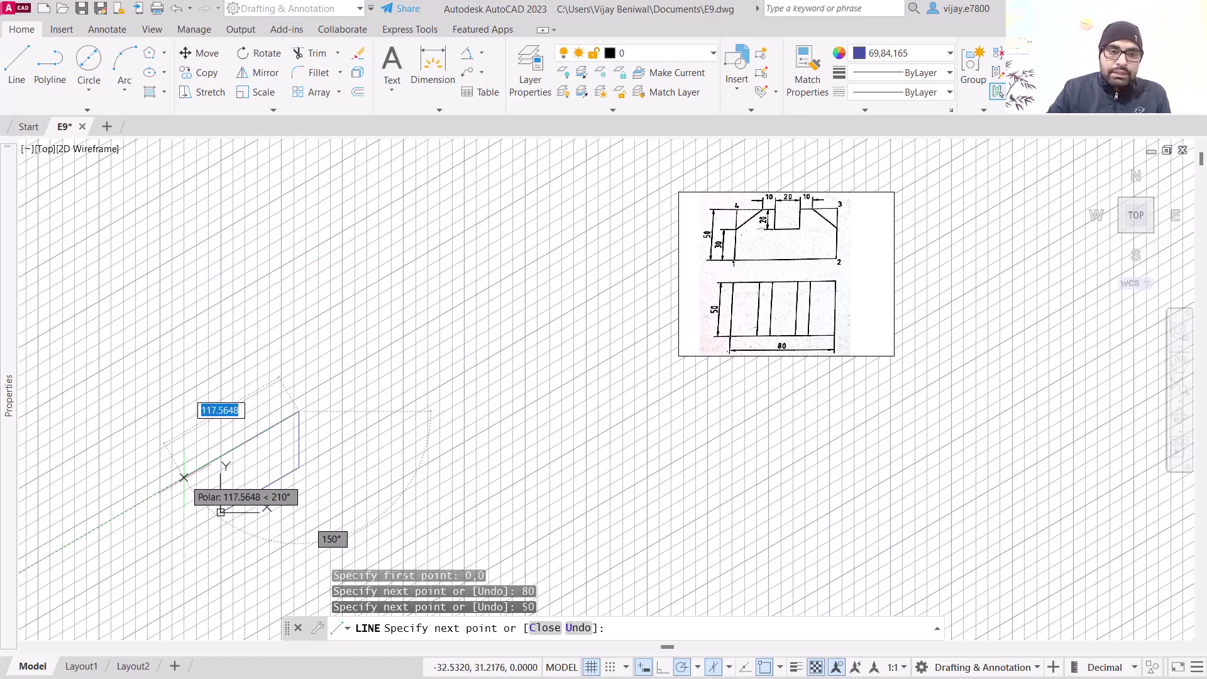
type("8")
key("Return")
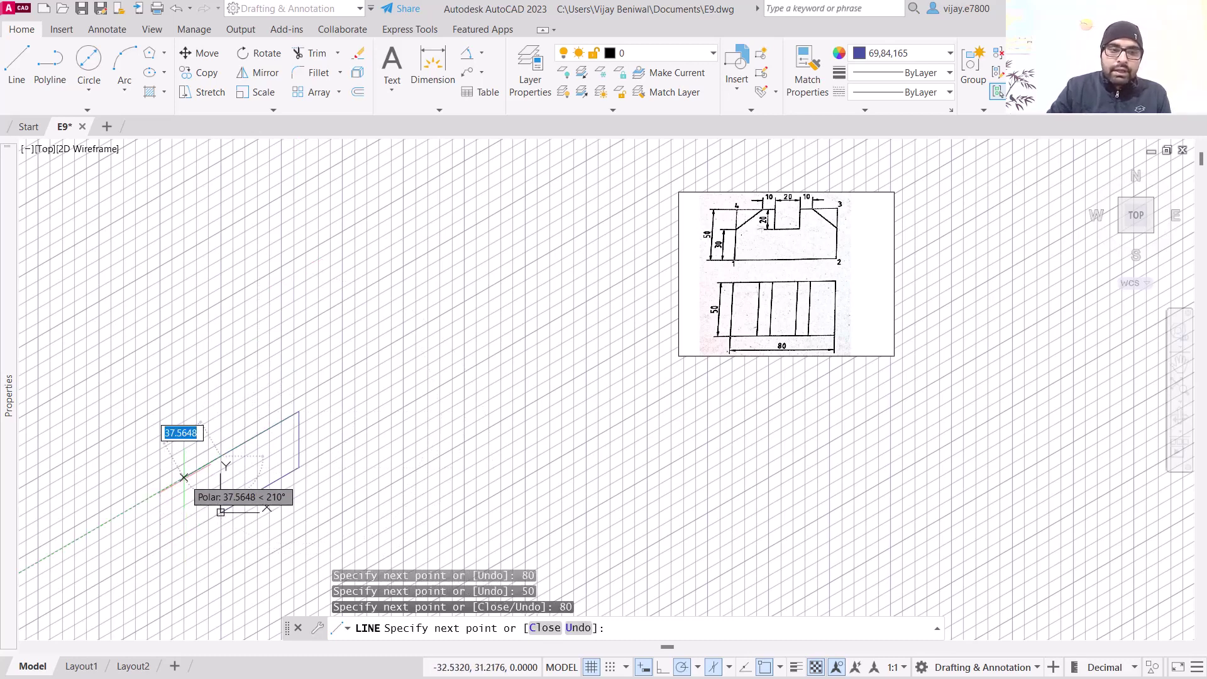
left_click(221, 511)
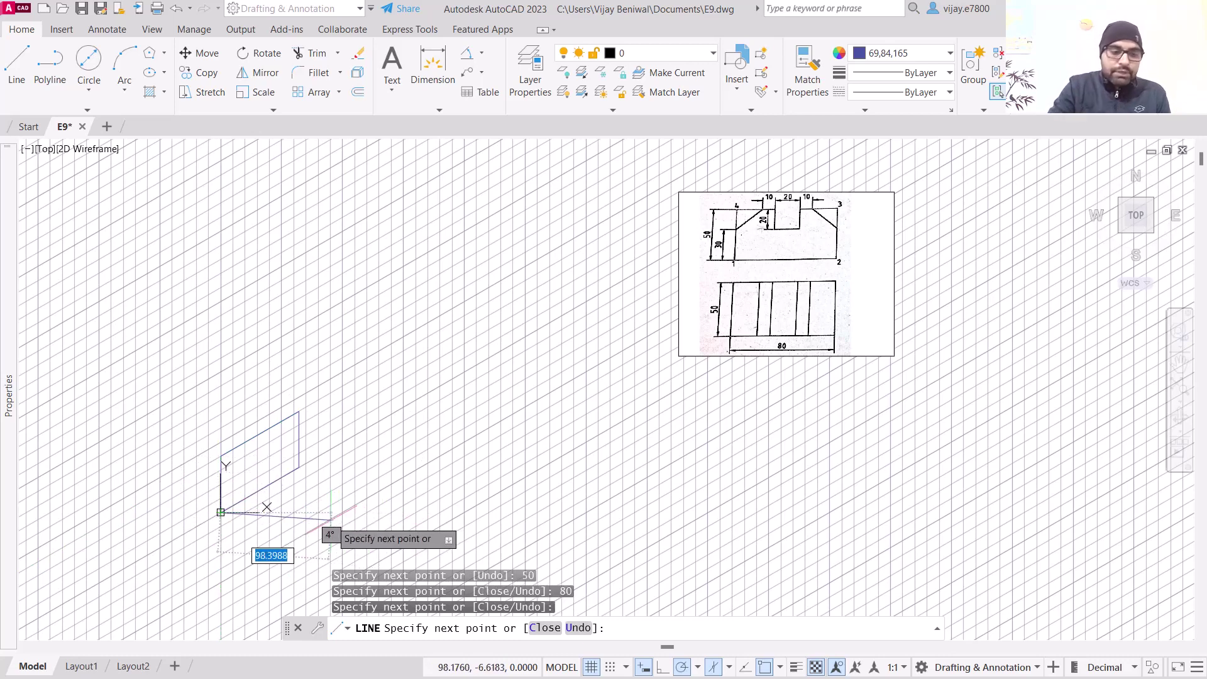
In the left isoplane, continue from the origin with 50 at 150° and 50 straight up, ending the line at the right face's upper front corner
key("F5")
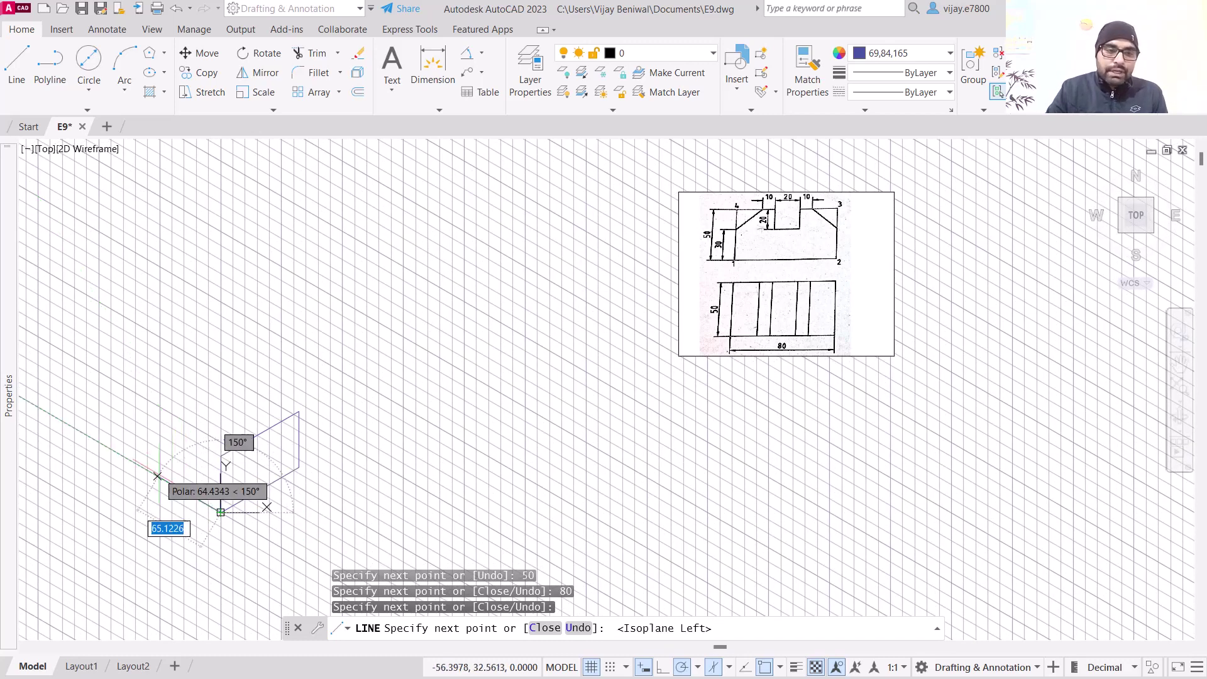
type("50")
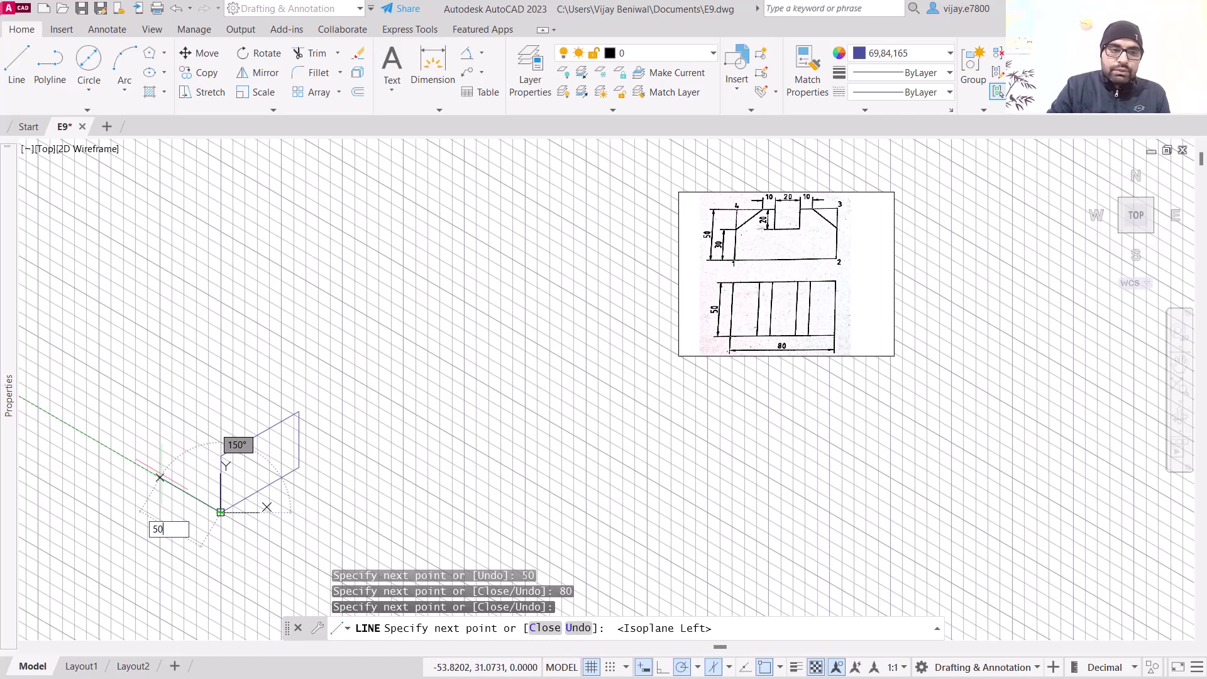
key("Return")
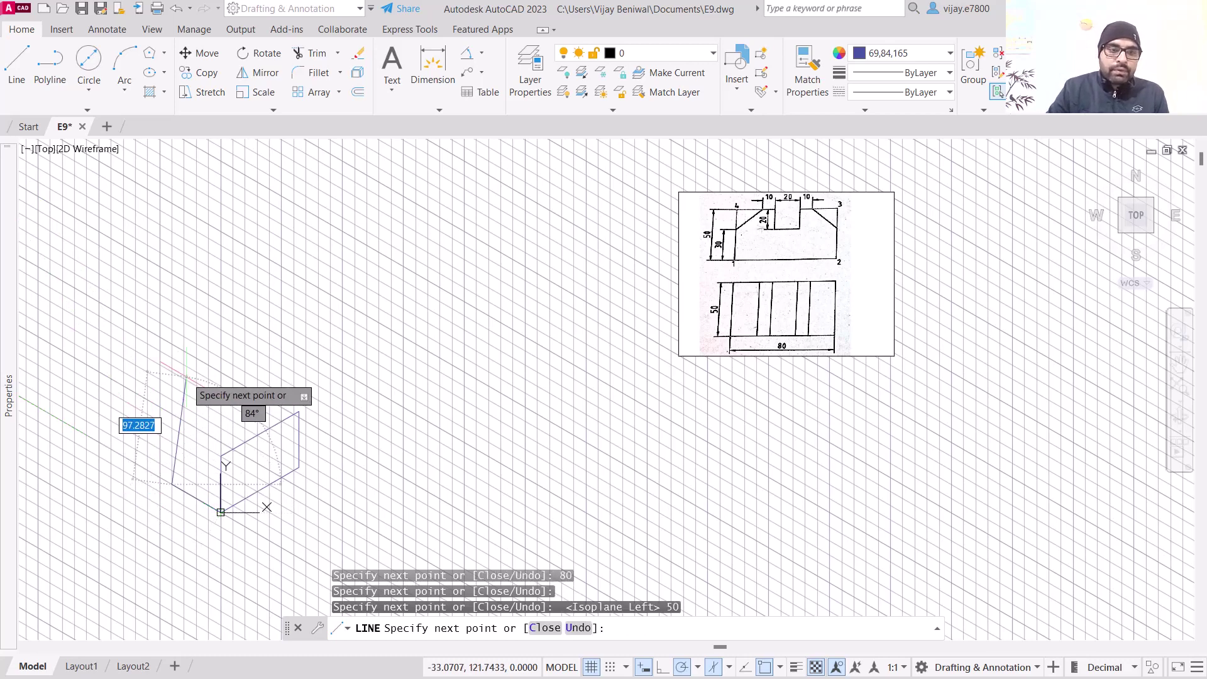
type("50")
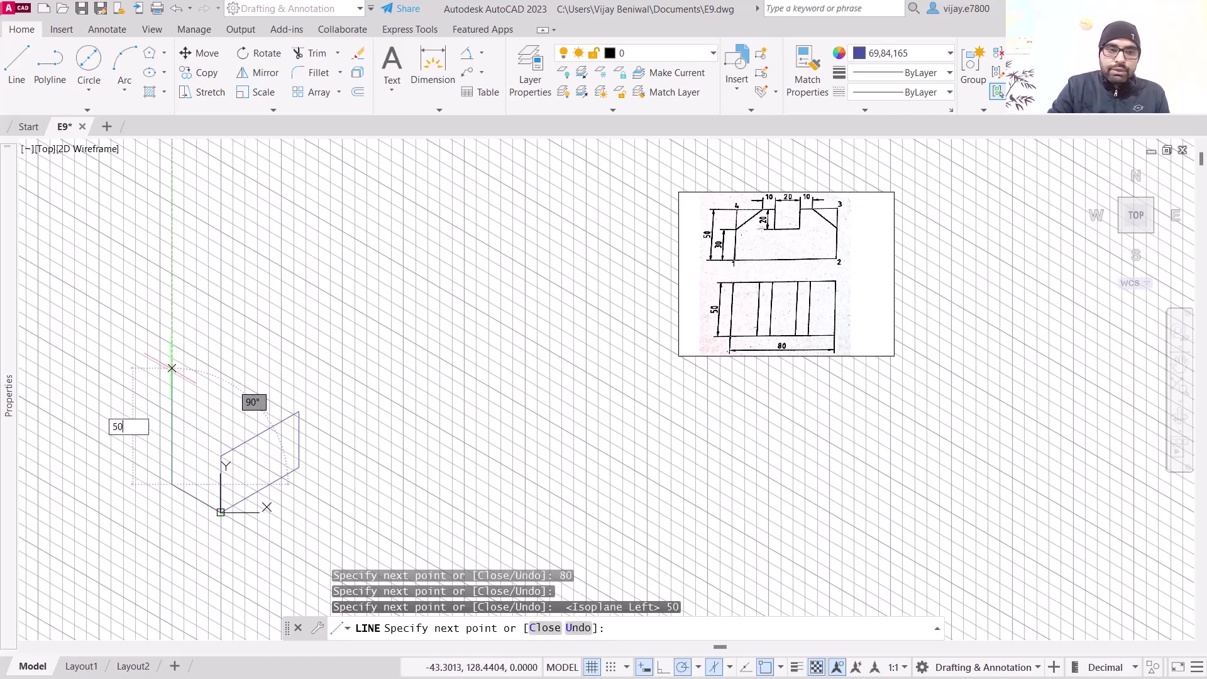
key("Return")
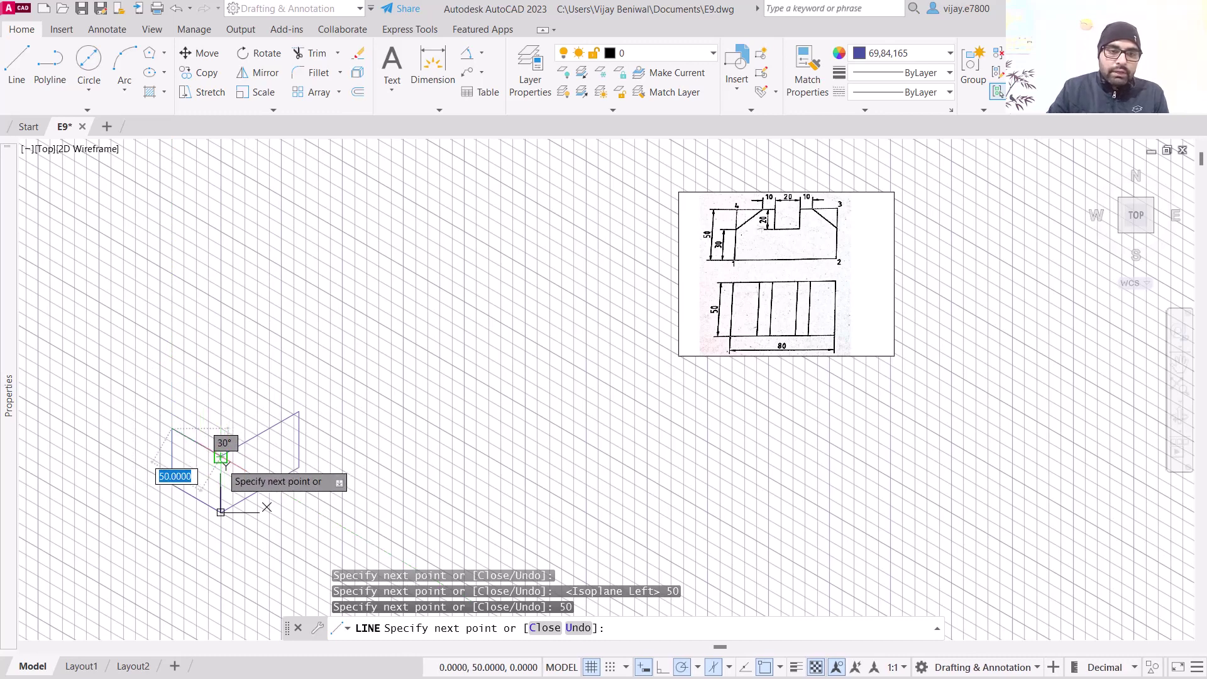
scroll(220, 457, "up", 5)
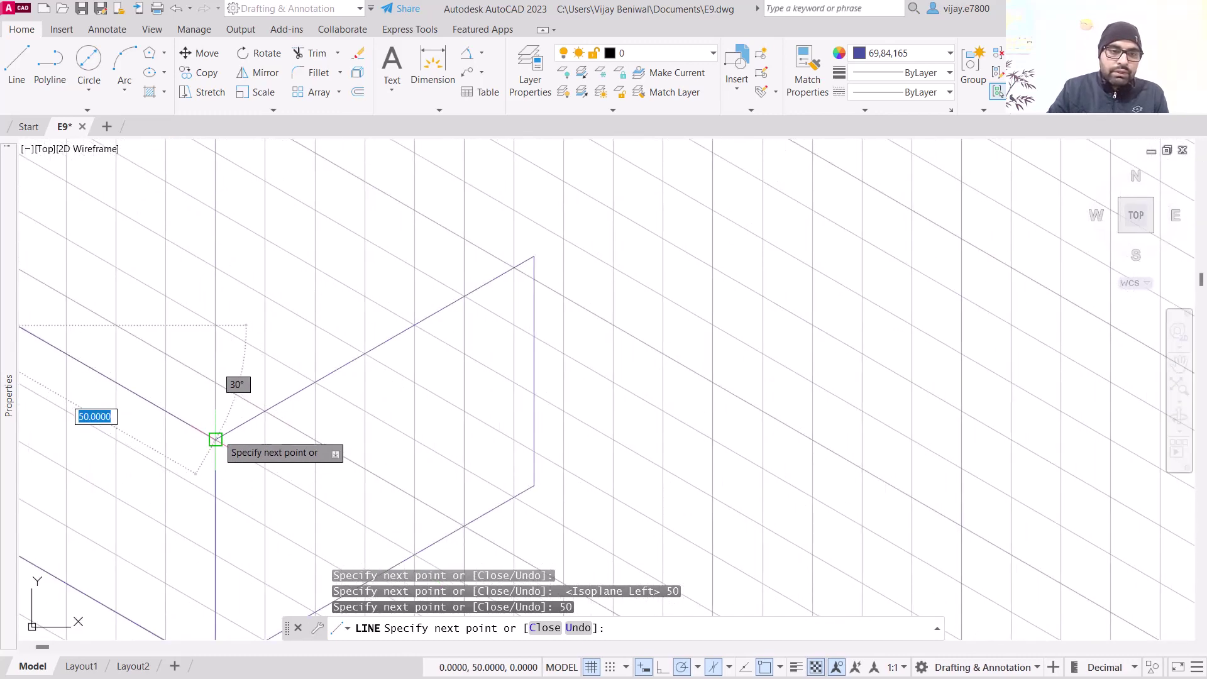
left_click(217, 435)
right_click(248, 352)
left_click(255, 357)
In the top isoplane, draw an 80 line at 30° from the left face's upper outer corner and connect it to the right face's upper rear corner
scroll(632, 545, "down", 2)
left_click(727, 671)
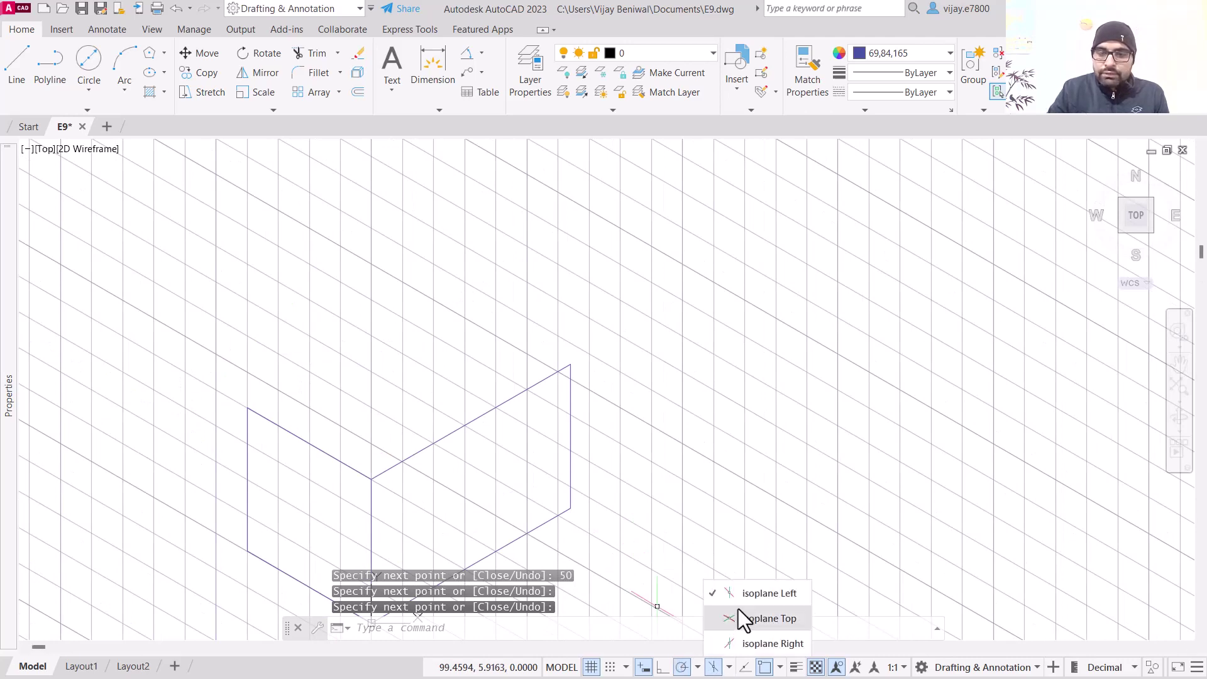
left_click(738, 613)
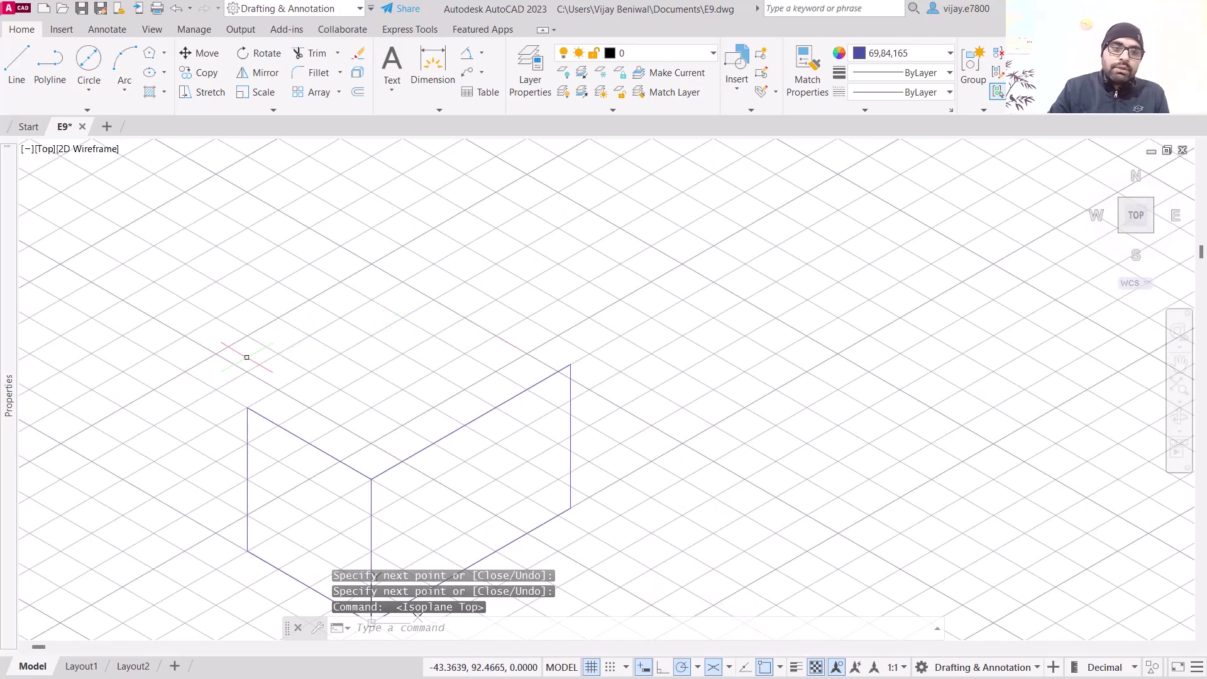
right_click(267, 363)
left_click(276, 368)
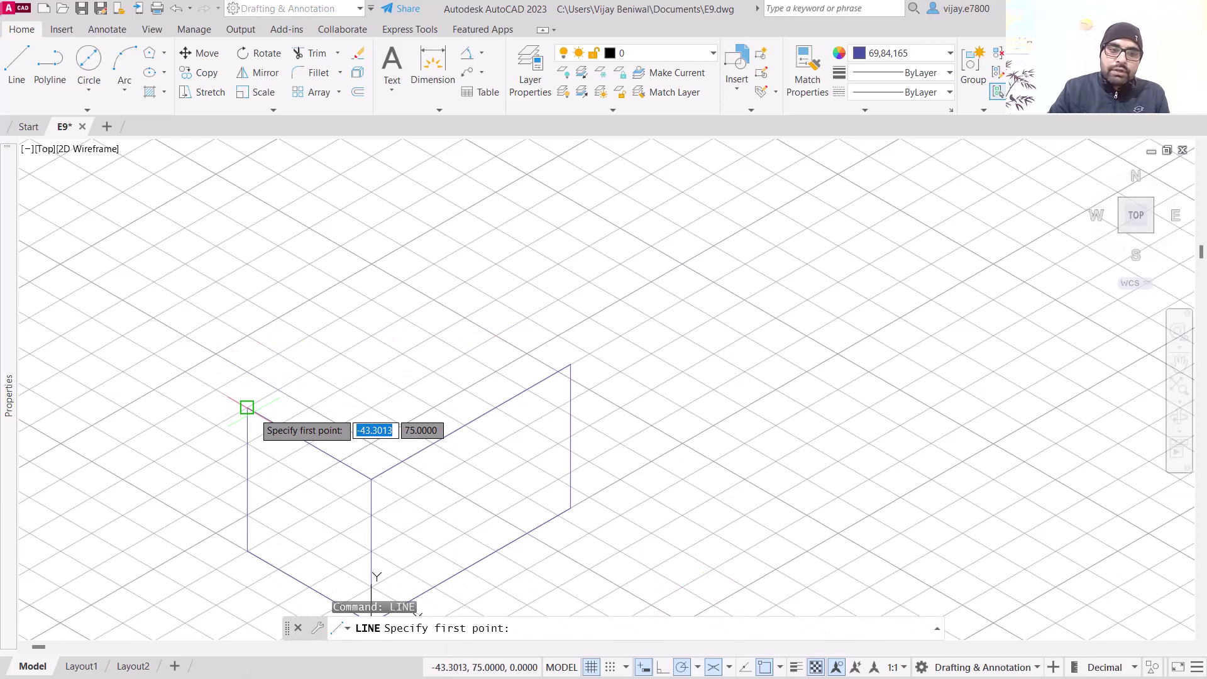
left_click(247, 408)
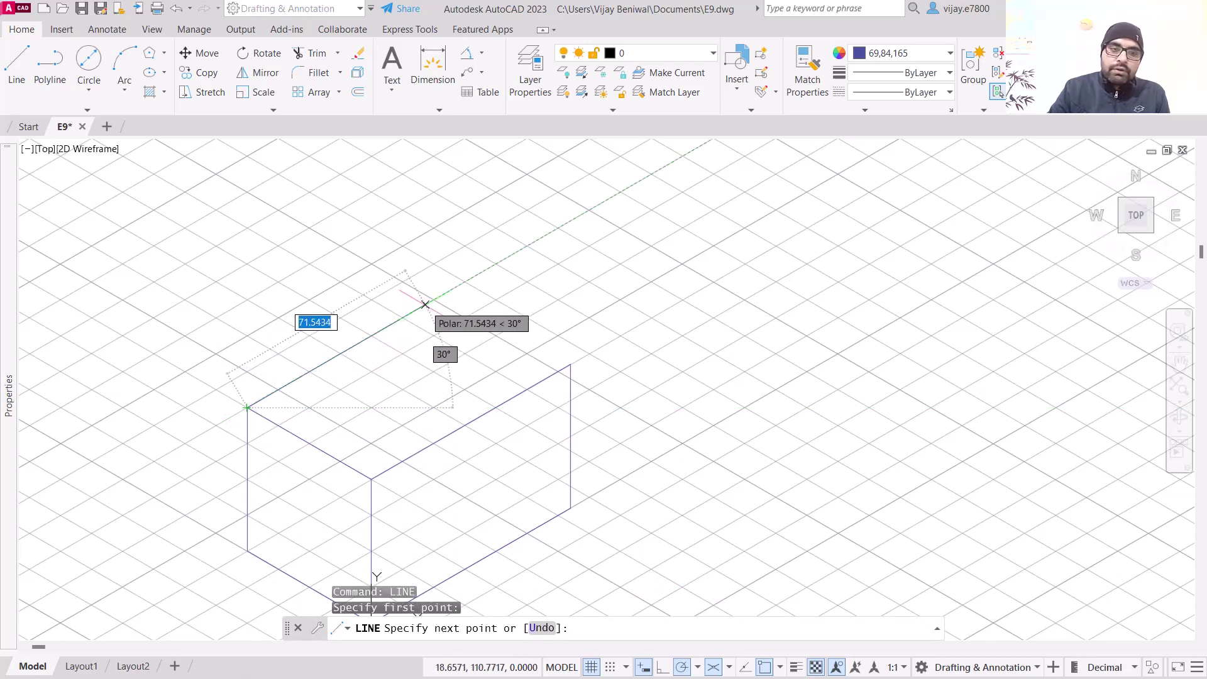
type("80")
key("Return")
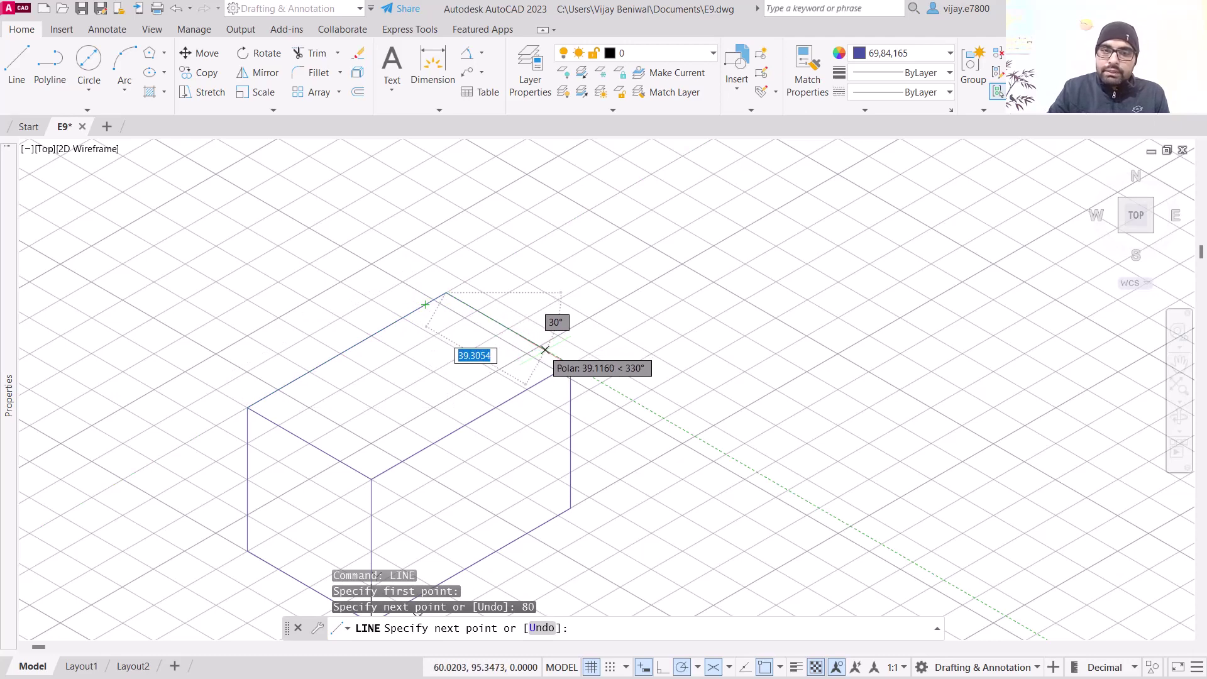
left_click(570, 363)
right_click(677, 342)
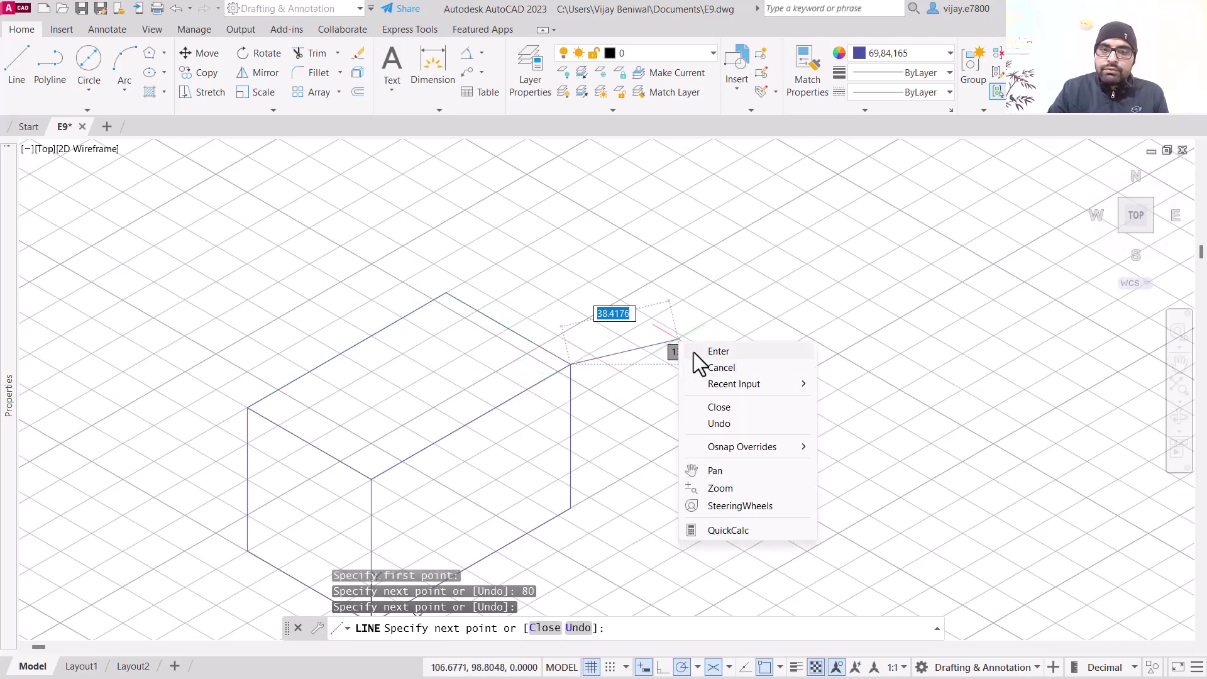
left_click(702, 349)
Set the object color to ByLayer and the lineweight to 0.40 mm for new objects
scroll(570, 356, "down", 2)
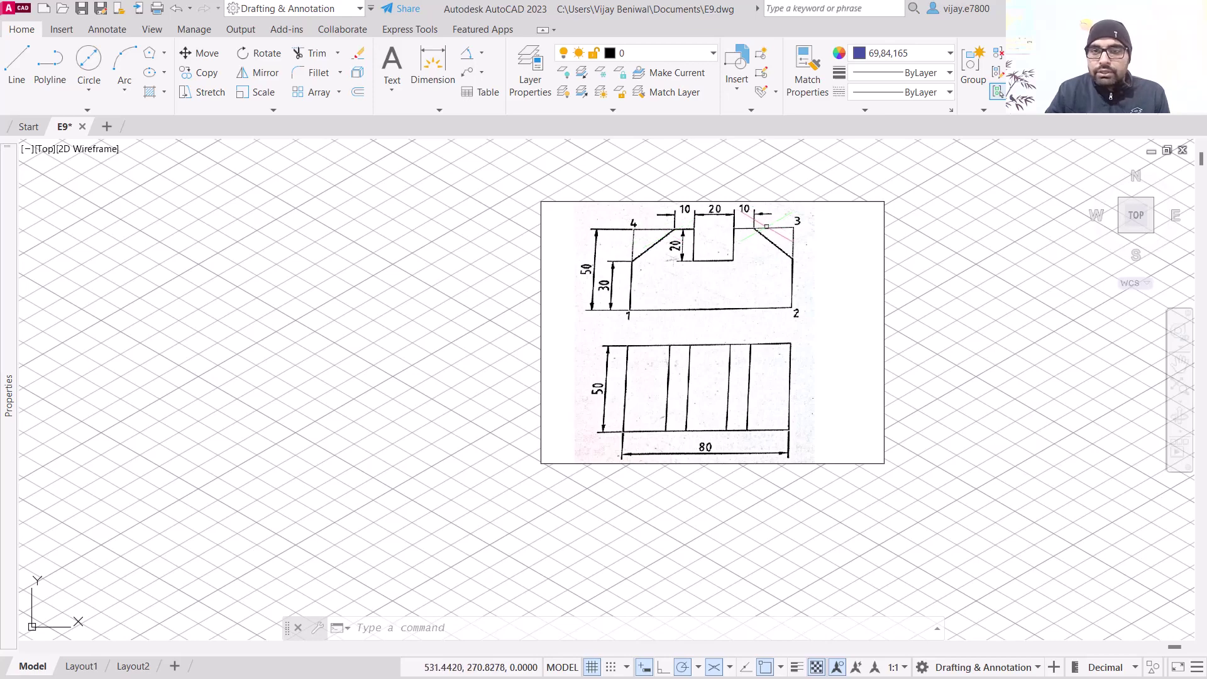
scroll(418, 403, "down", 2)
middle_click_drag(231, 465, 691, 377)
scroll(561, 435, "up", 2)
scroll(561, 435, "up", 2)
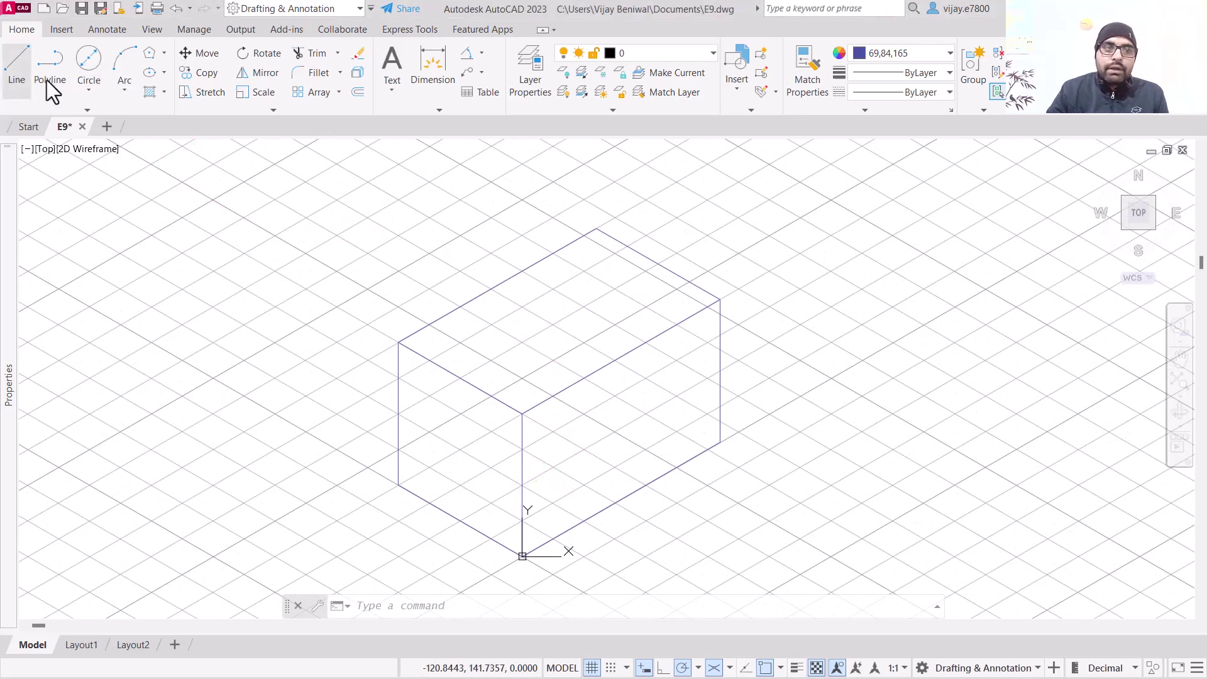
left_click(903, 55)
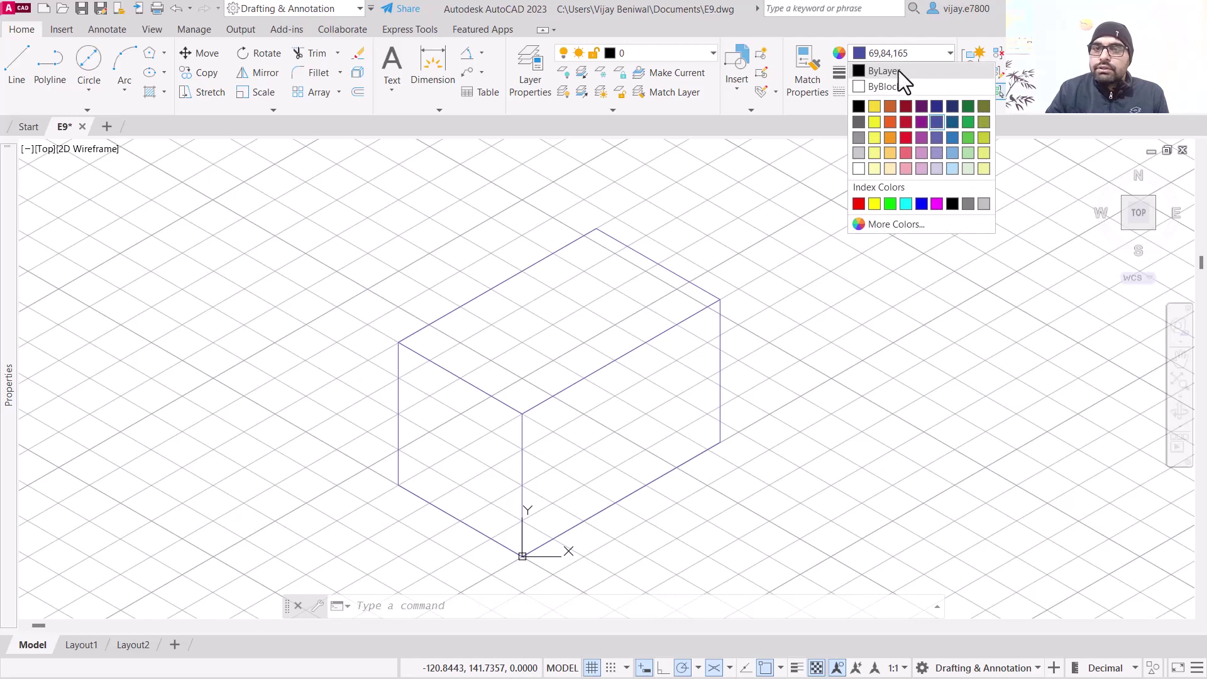
left_click(881, 70)
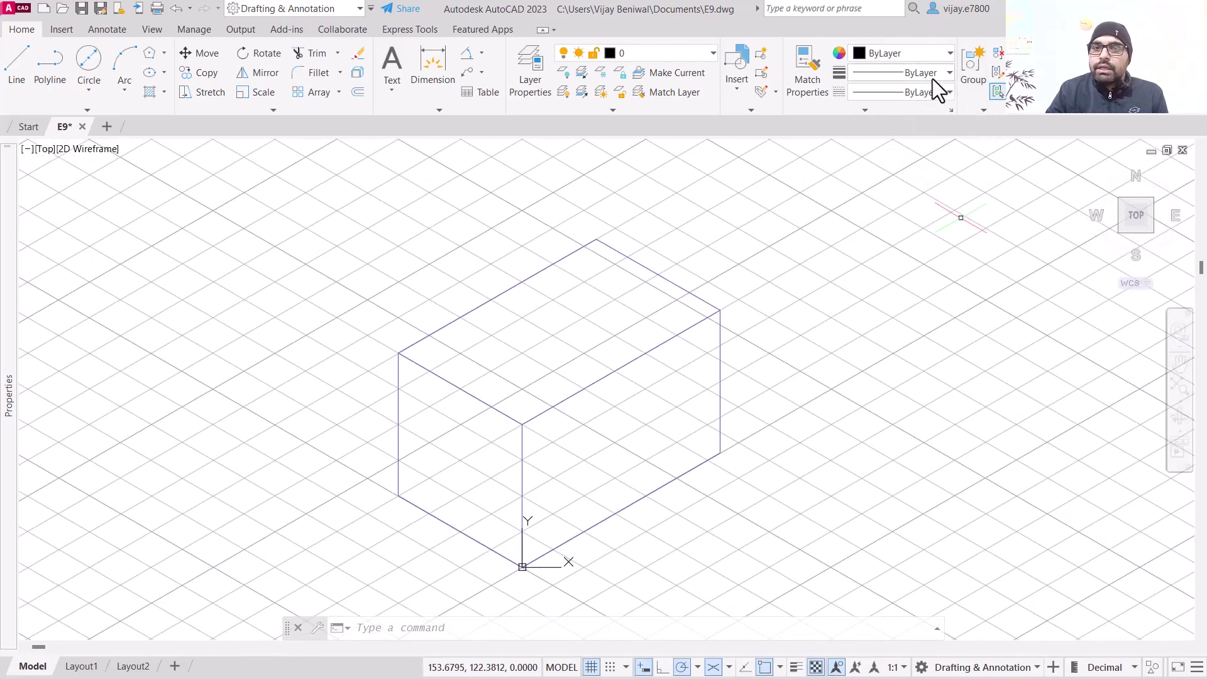
left_click(924, 74)
scroll(905, 265, "down", 2)
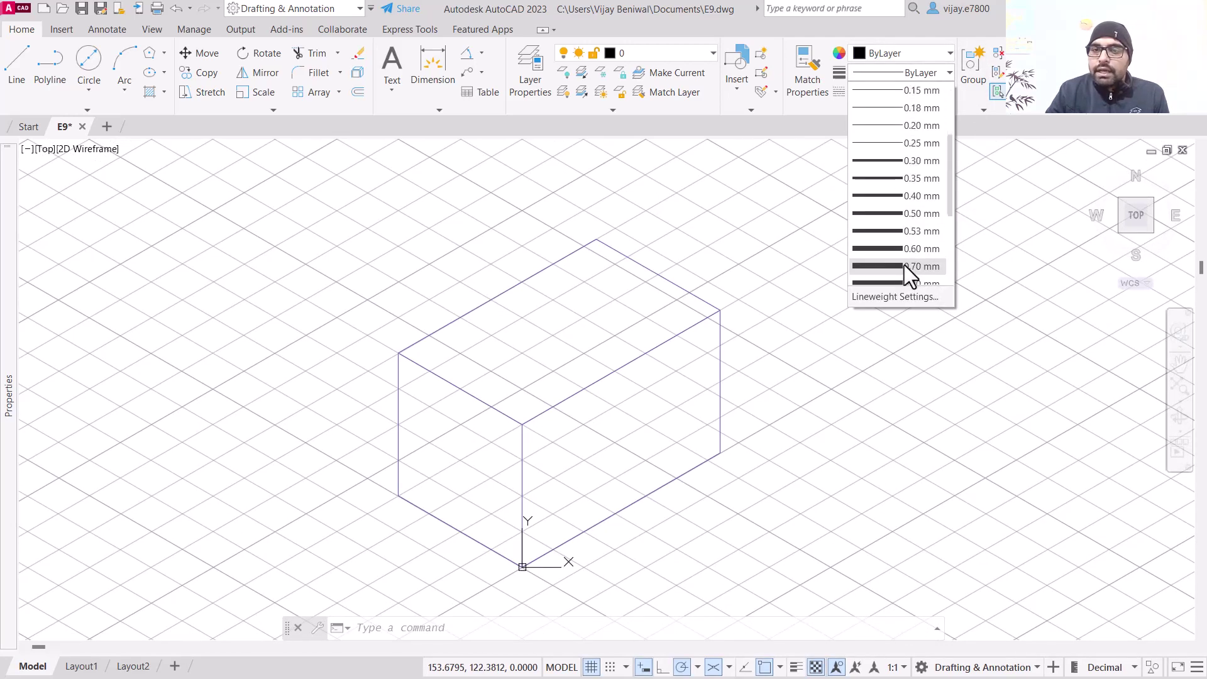
left_click(889, 194)
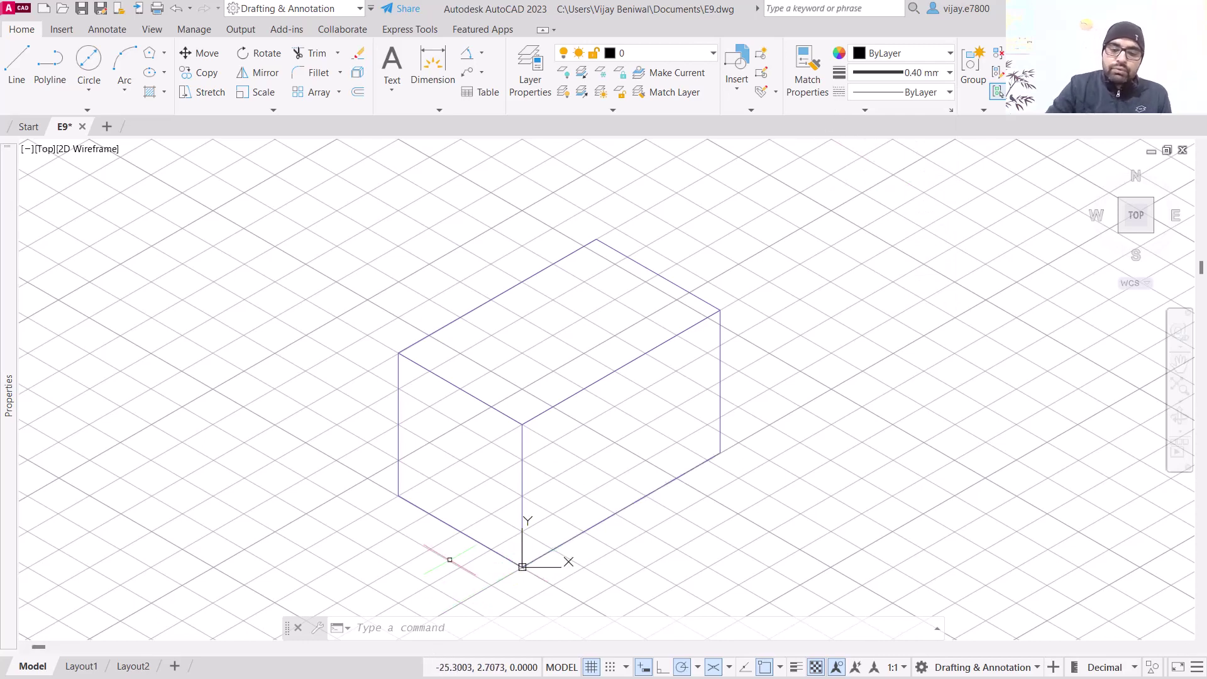
type("l")
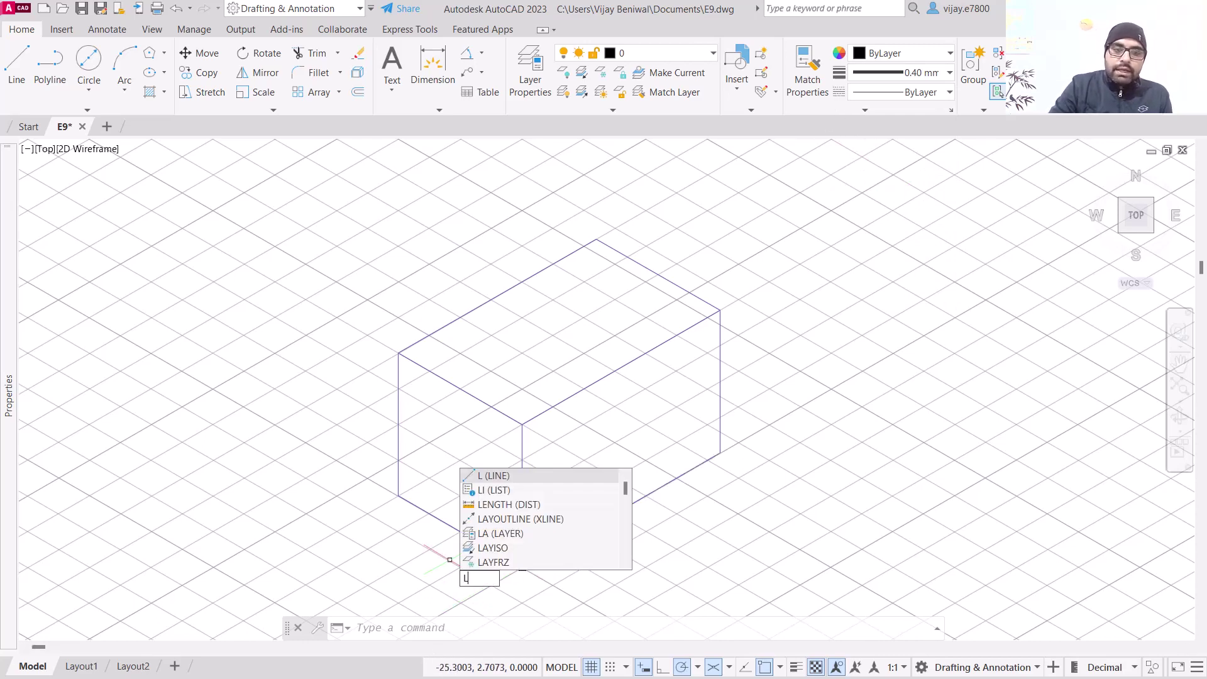
key("Return")
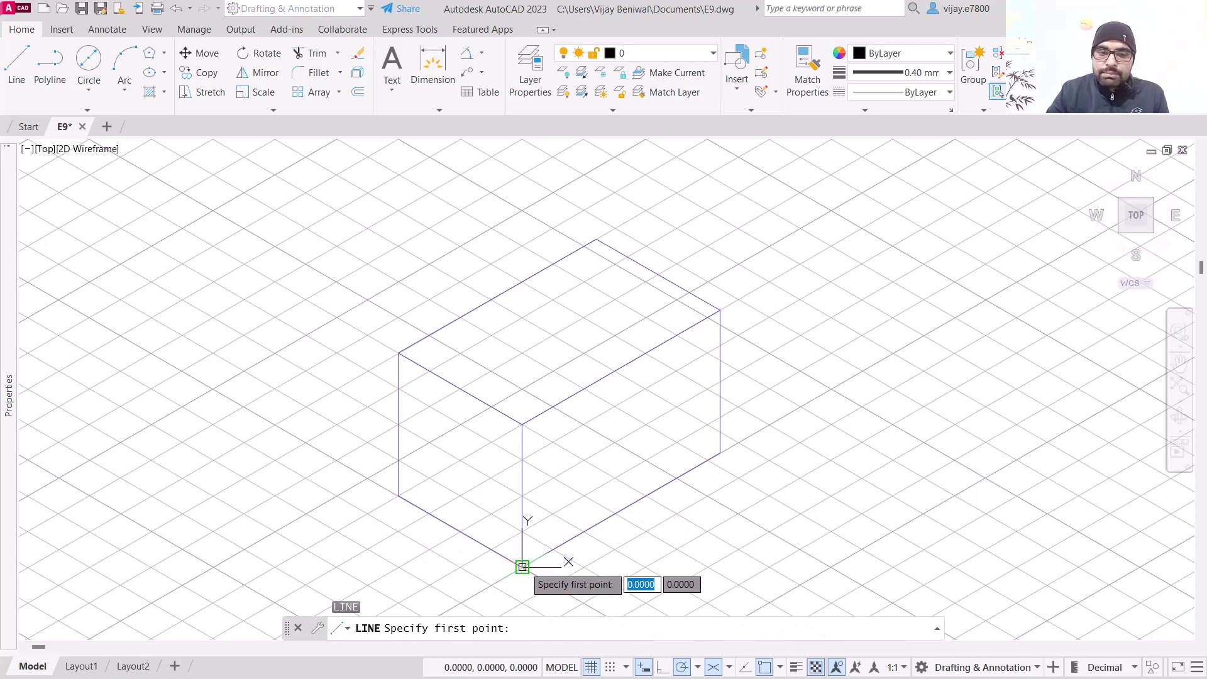
left_click(522, 566)
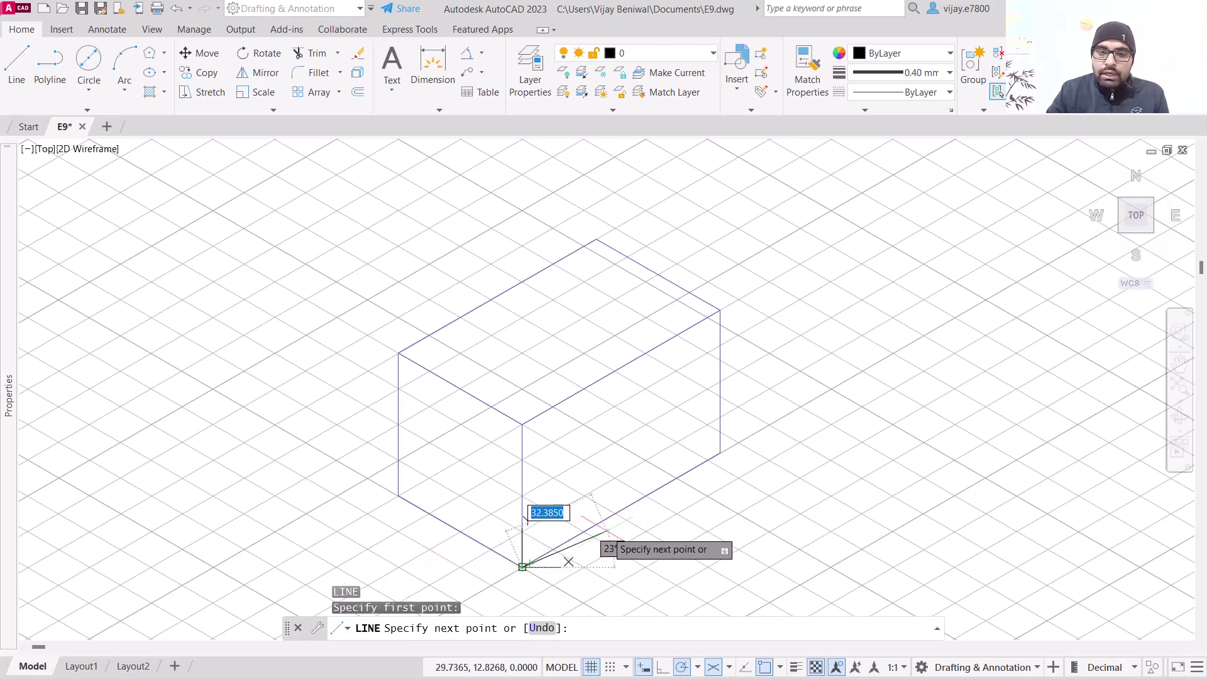
Turn on the display of lineweights in the lineweight settings
left_click(888, 73)
left_click(907, 293)
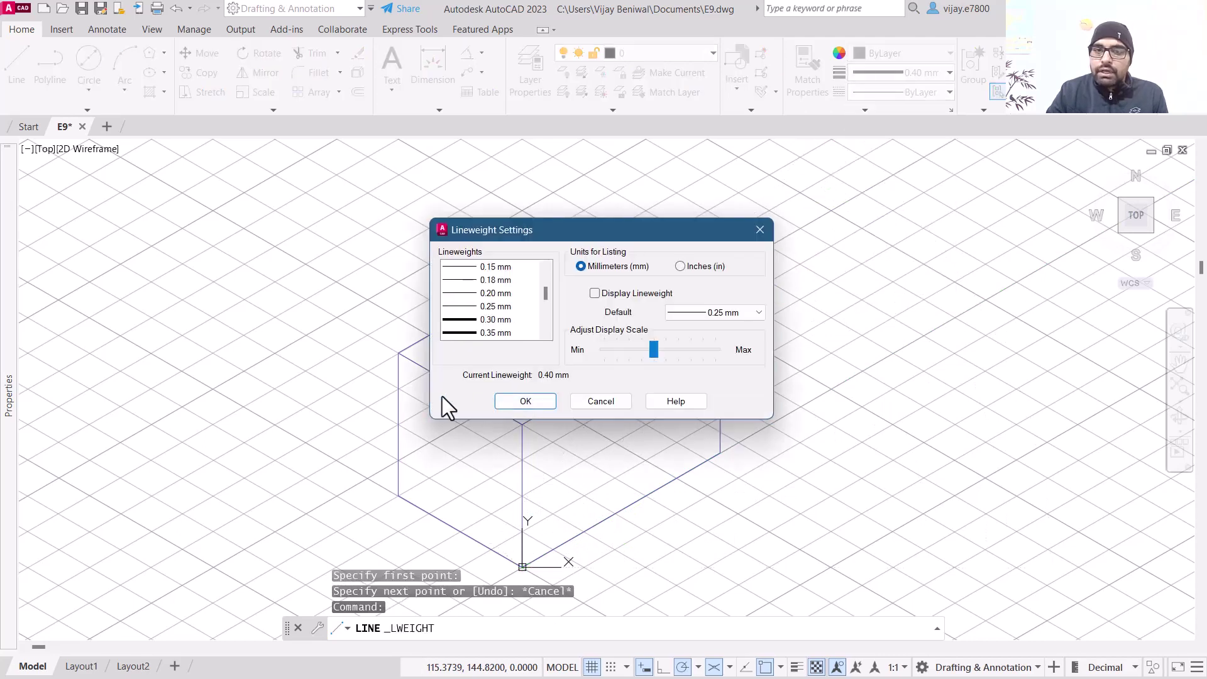
left_click(621, 293)
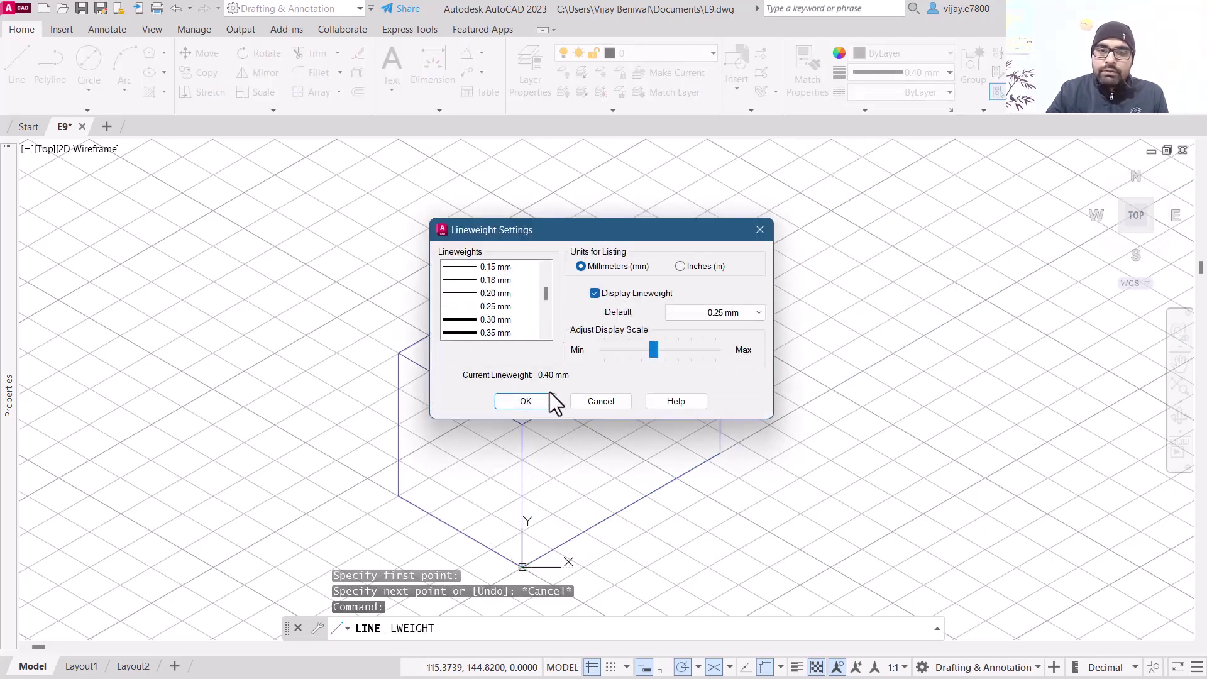
left_click(529, 405)
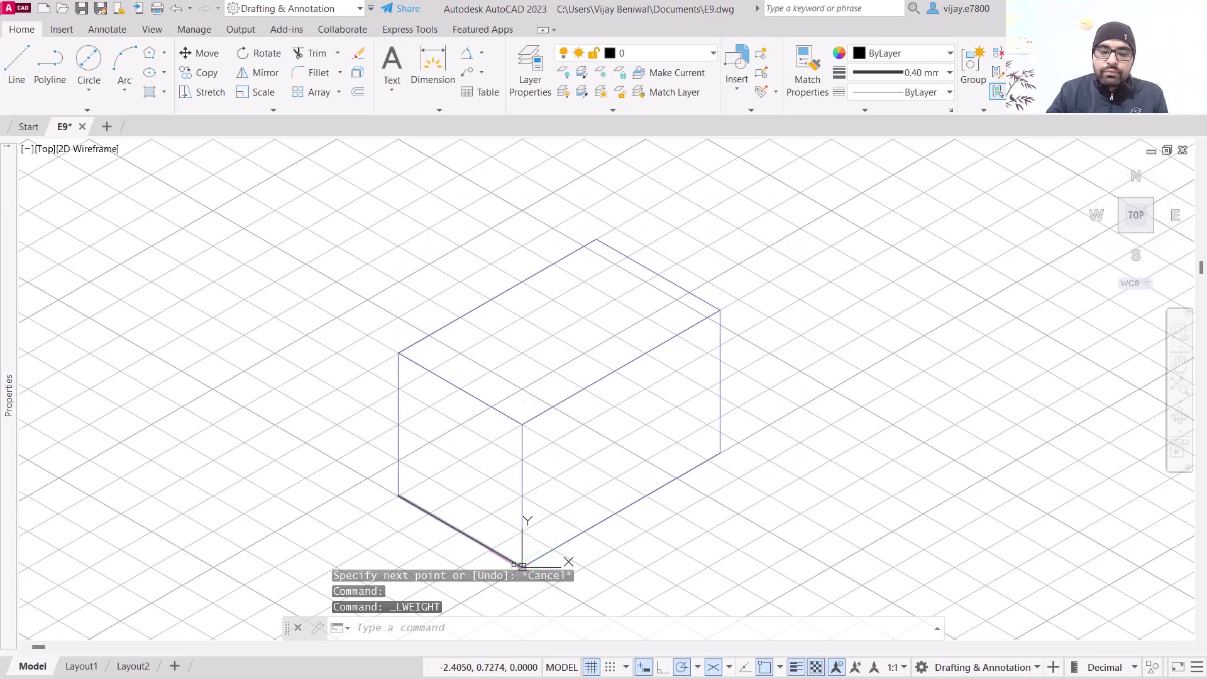
Draw heavy outline lines from the origin, 80 at 30° along the right face's bottom edge and 30 straight up, ending the line there
right_click(279, 444)
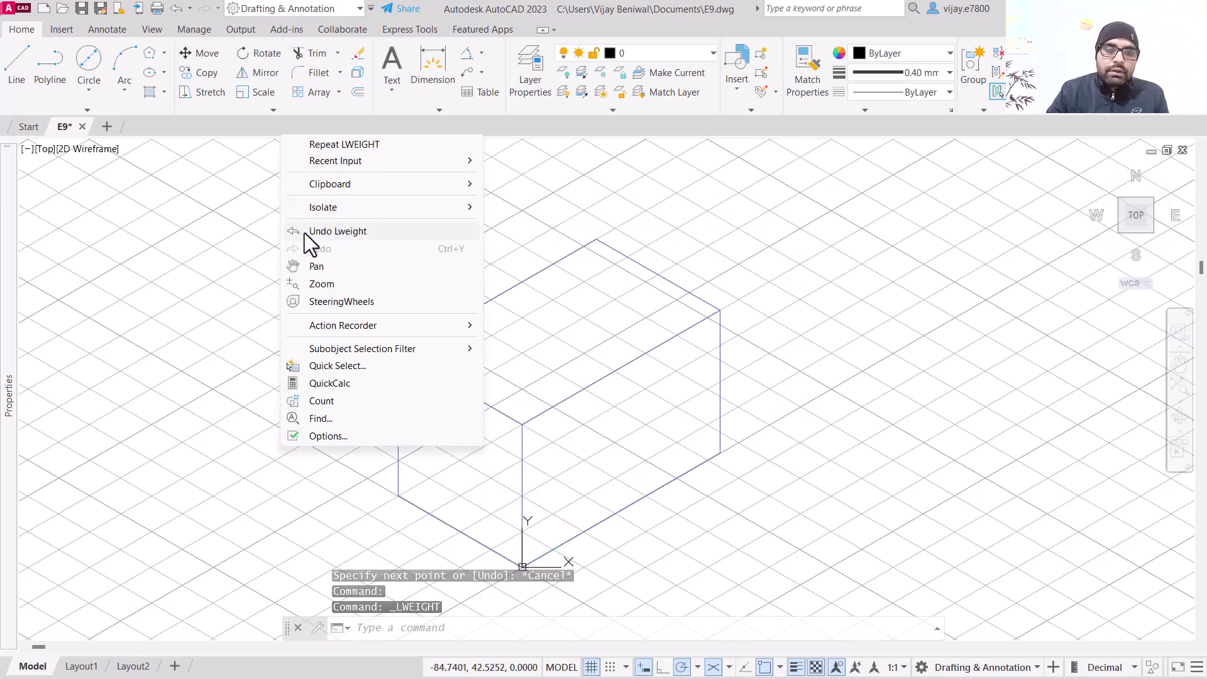
mouse_move(361, 163)
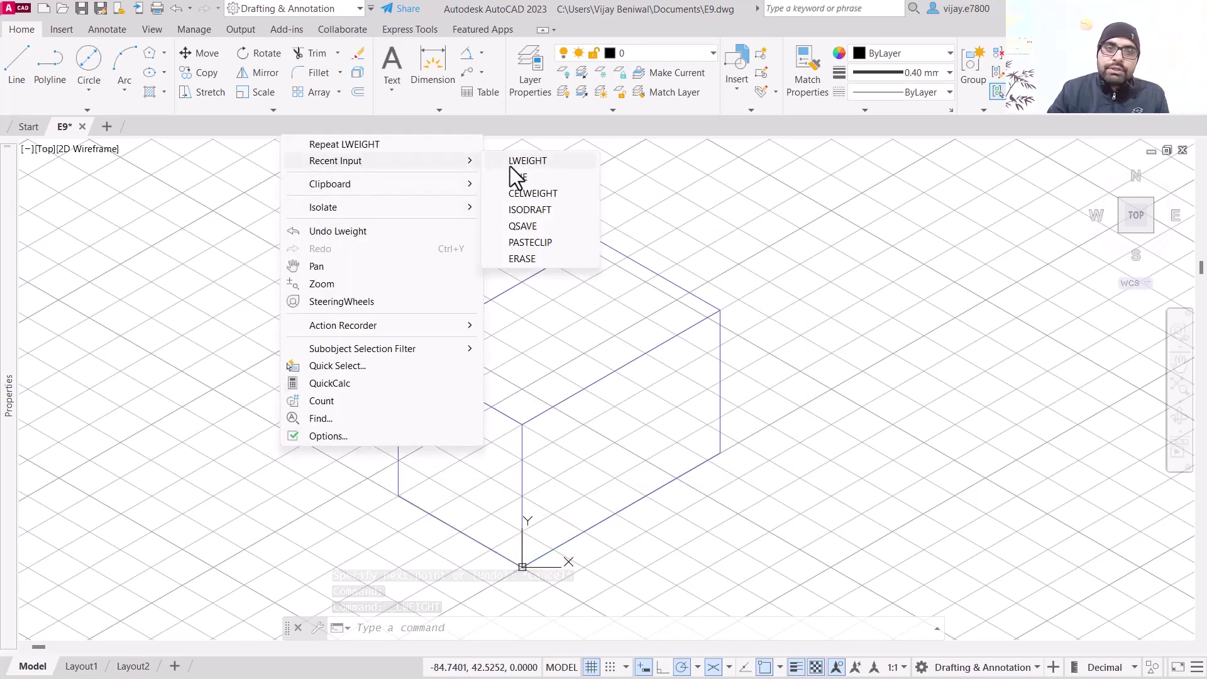
left_click(527, 177)
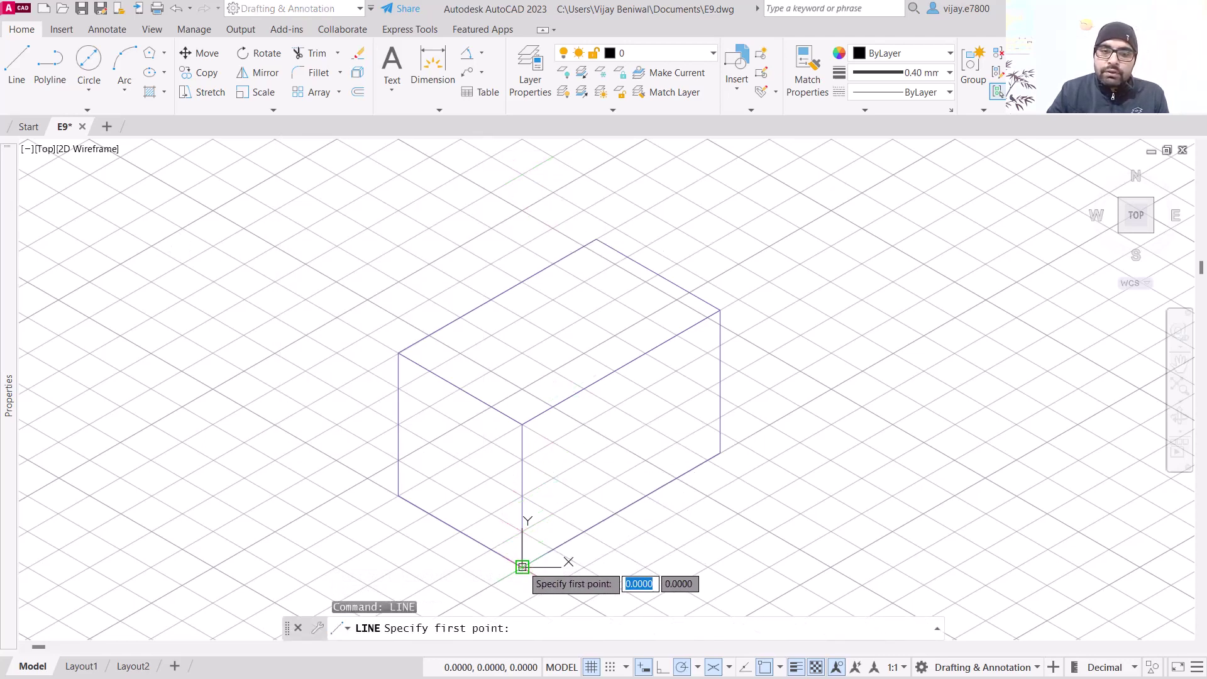
left_click(523, 567)
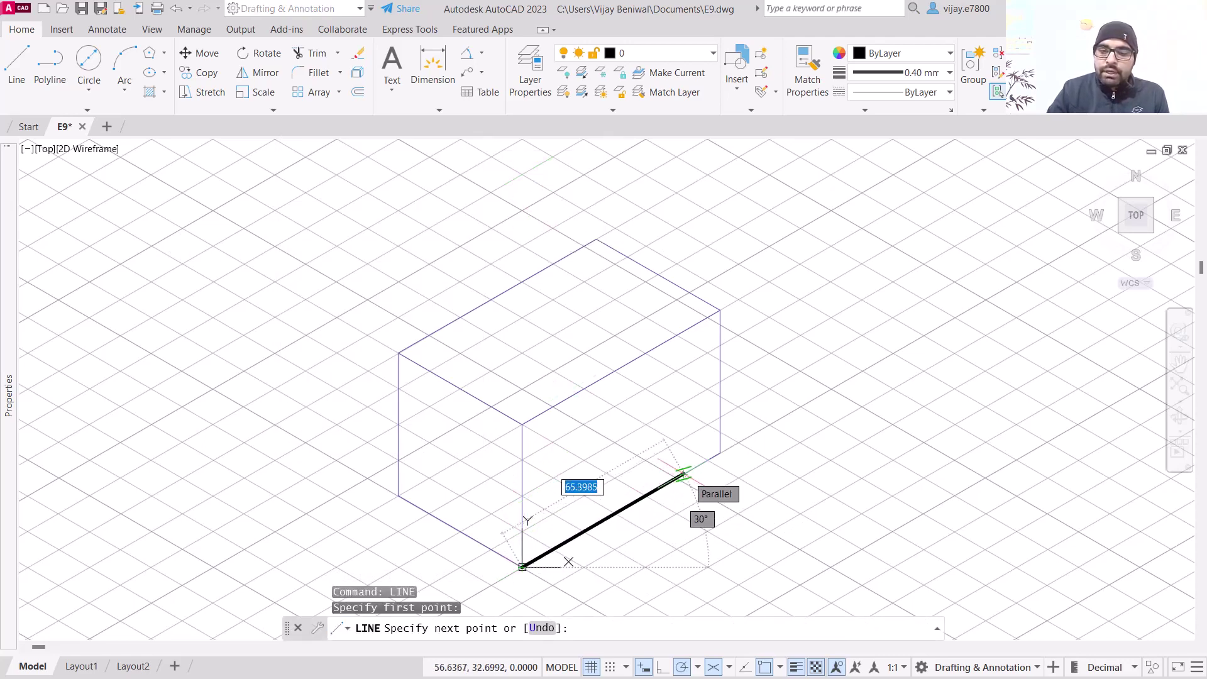
type("80")
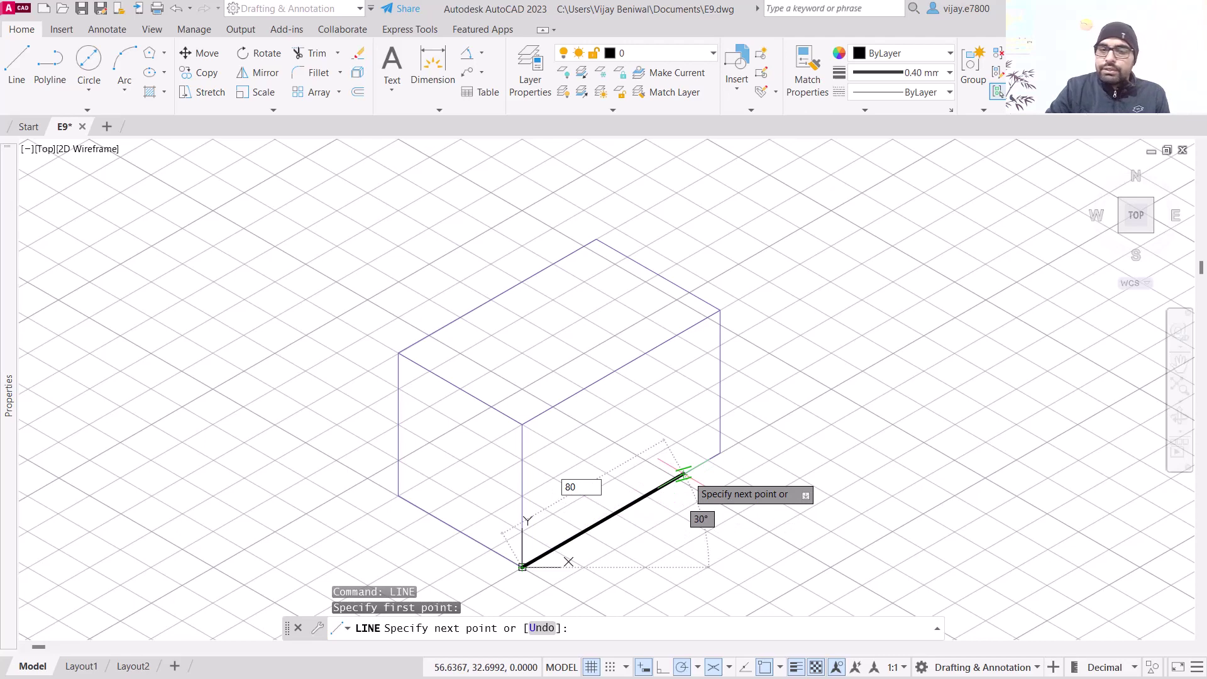
key("Return")
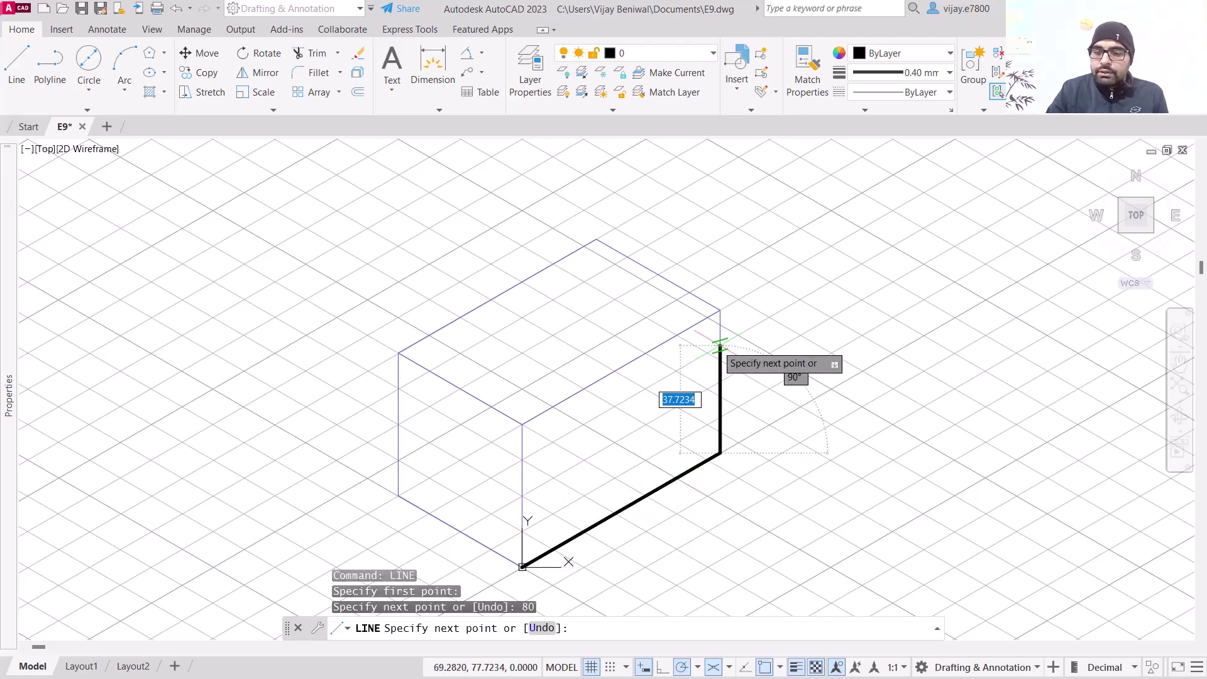
key("Return")
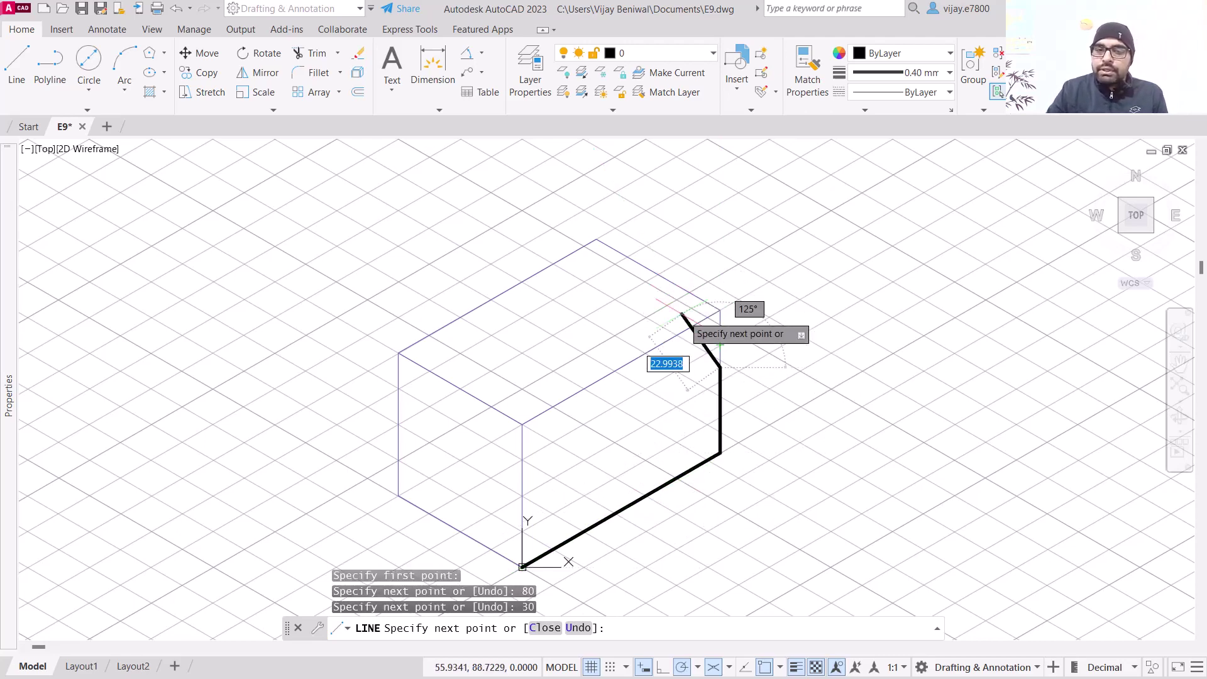
right_click(808, 368)
left_click(839, 378)
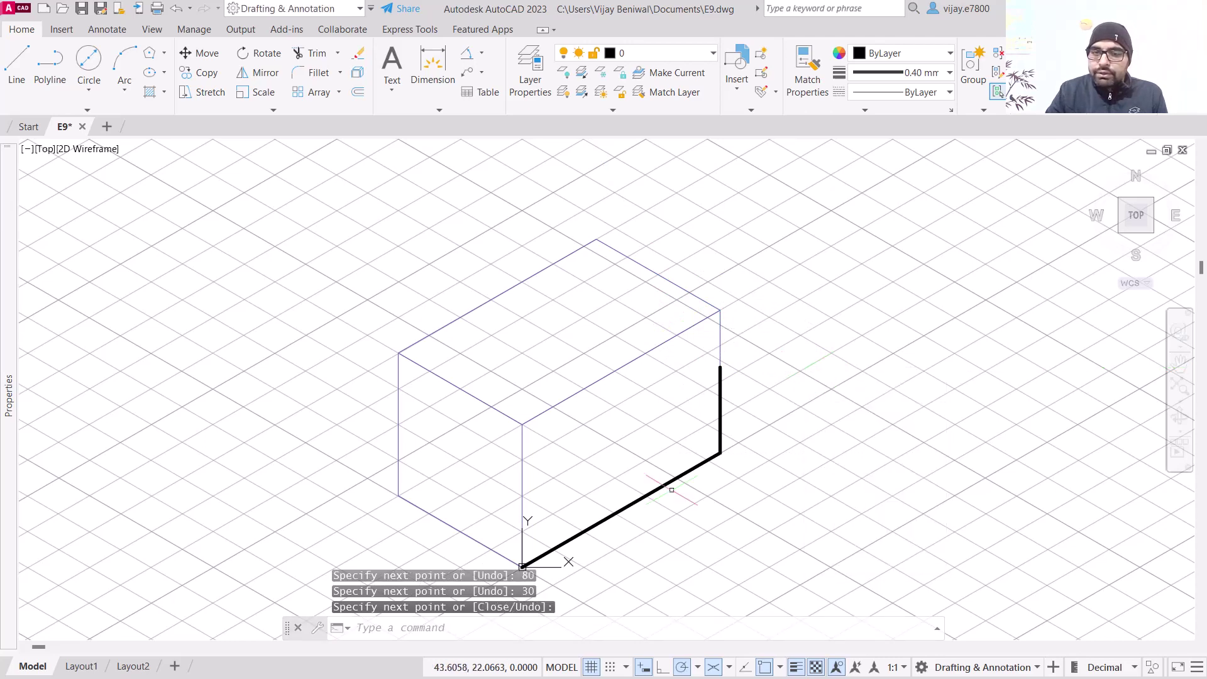
In the right isoplane, draw lines of 30 and 20 straight up from the origin along the front vertical edge
middle_click_drag(437, 491, 550, 339)
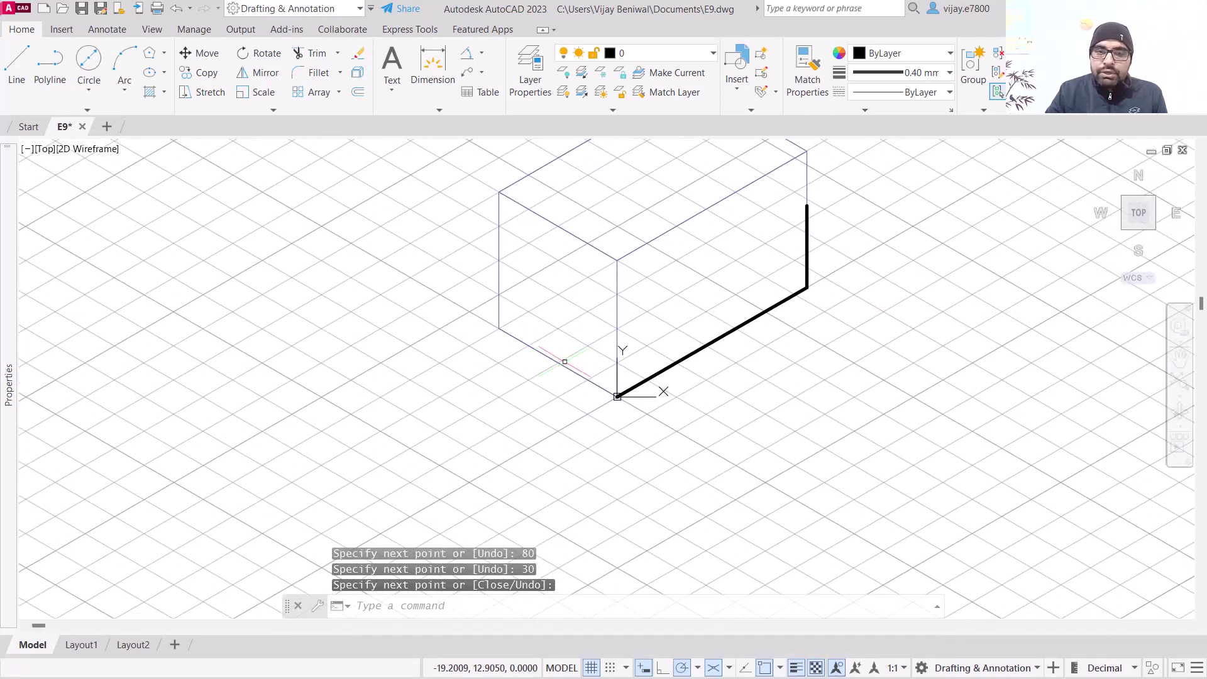
left_click(729, 668)
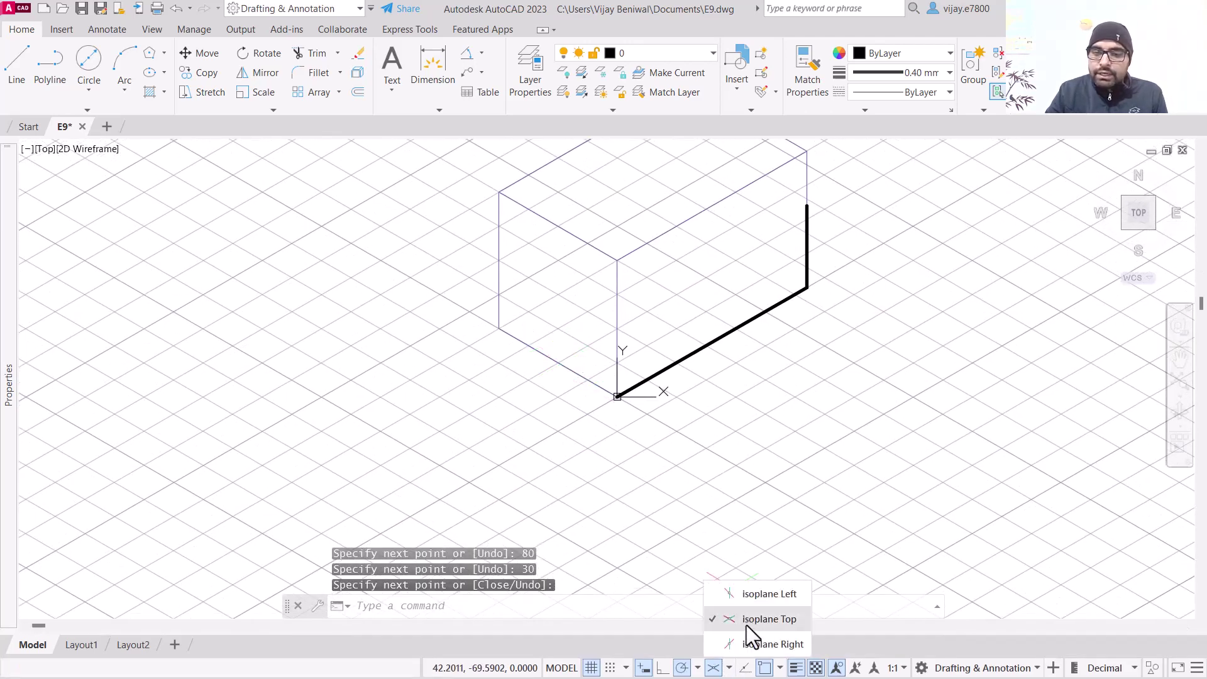
left_click(754, 641)
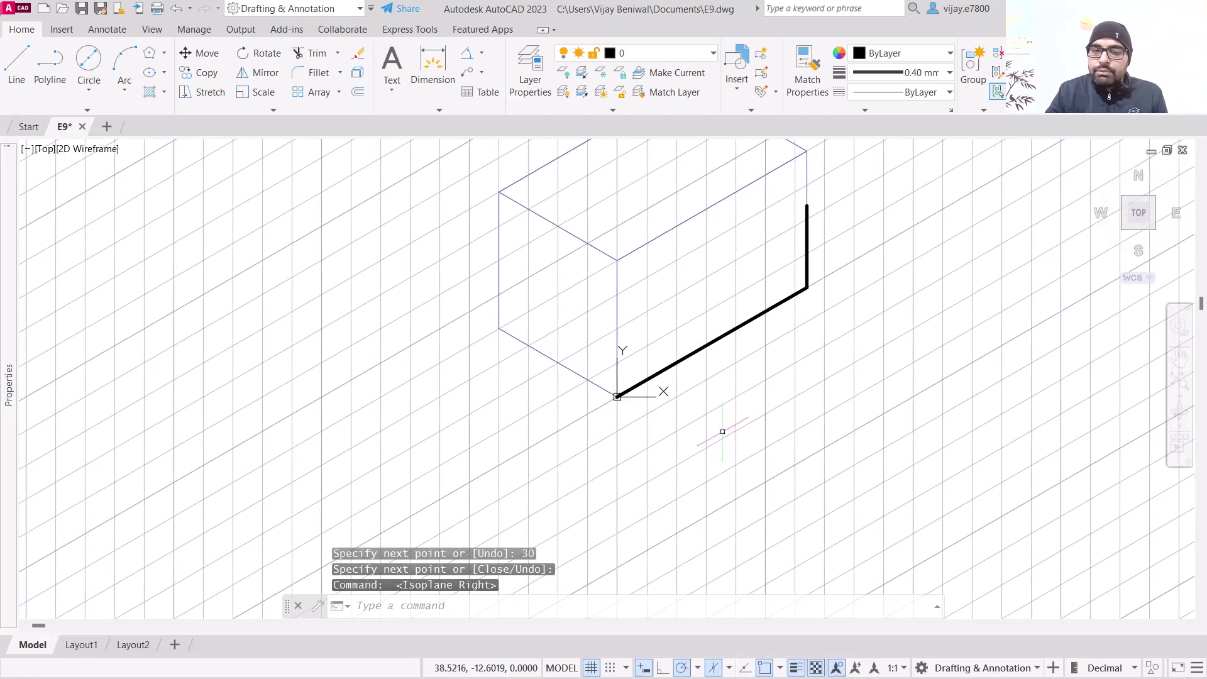
middle_click_drag(722, 431, 666, 522)
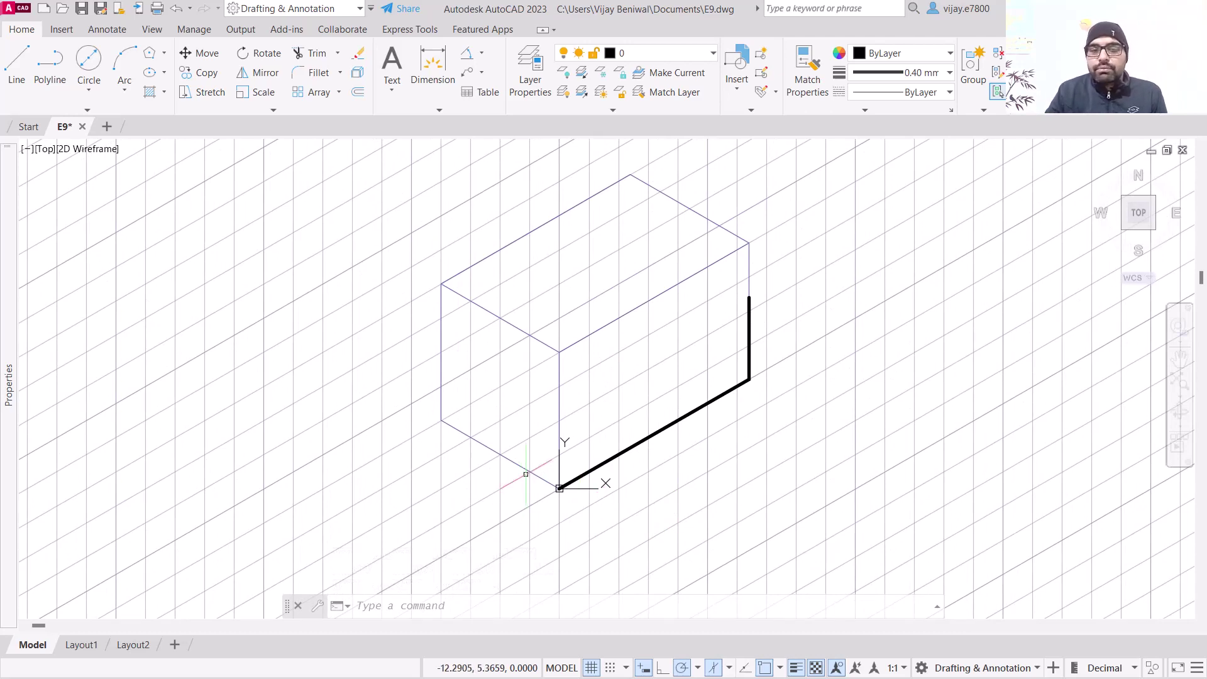
right_click(488, 429)
left_click(569, 124)
left_click(559, 487)
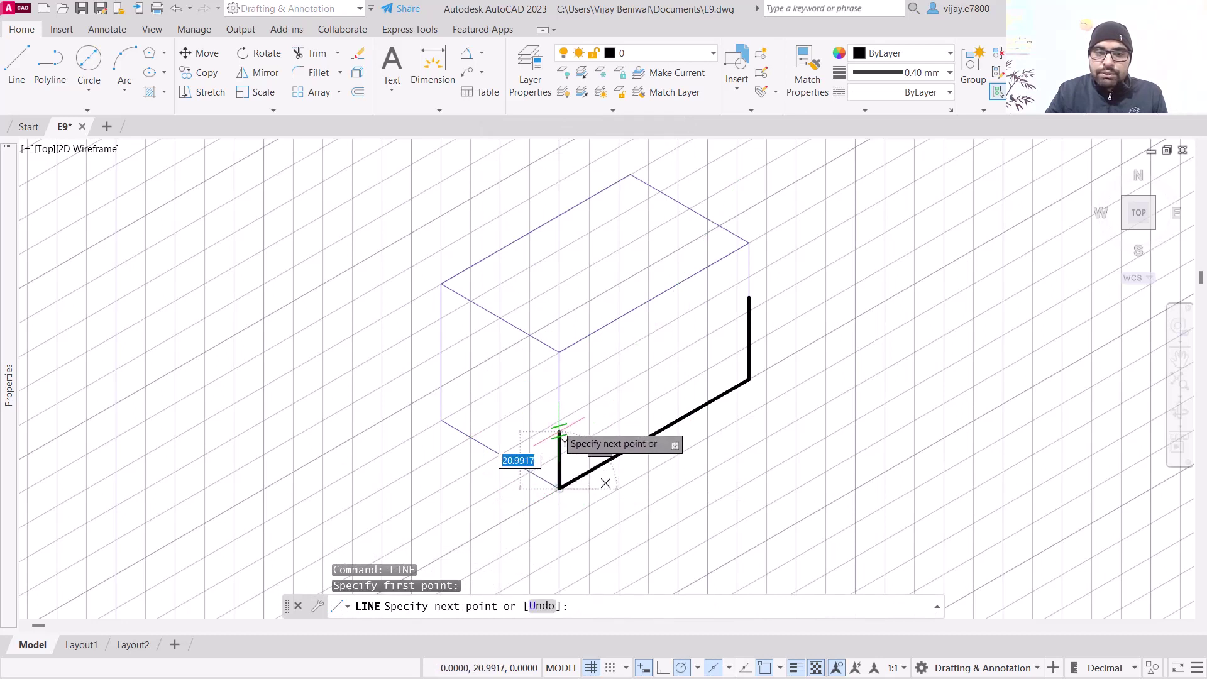
type("30")
key("Return")
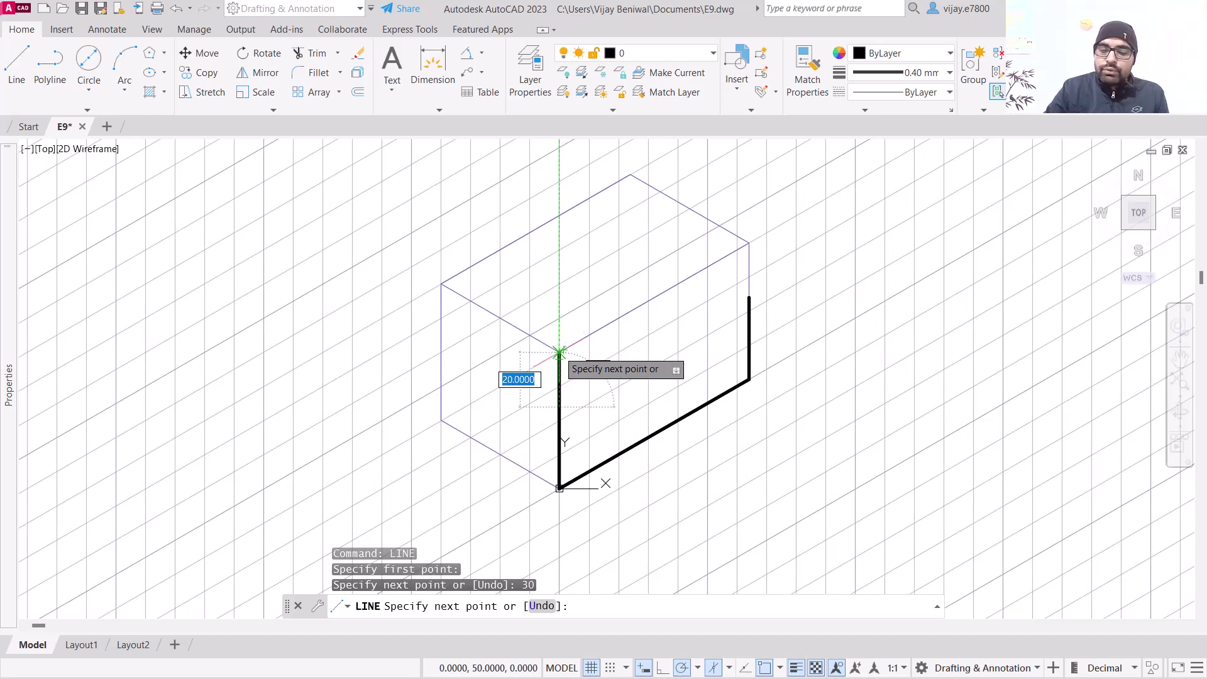
key("Return")
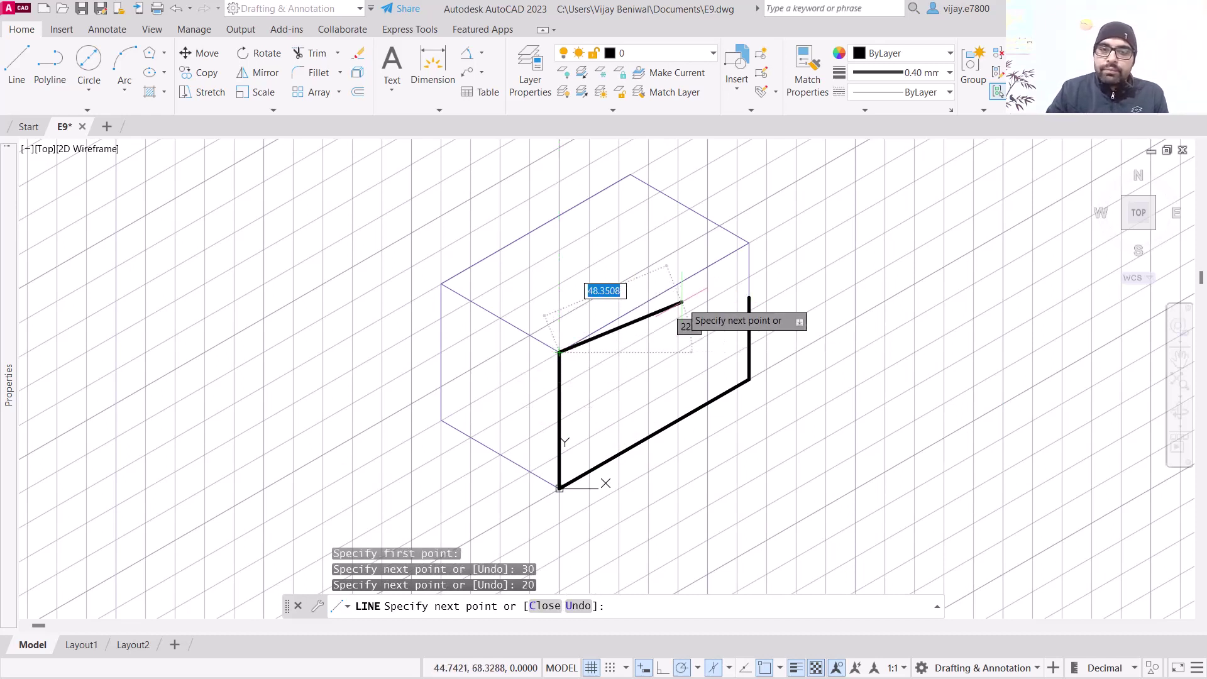
Continue with 20 at 30° along the top edge, then draw the chamfer line down to the front edge's 30-high point and return
type("20")
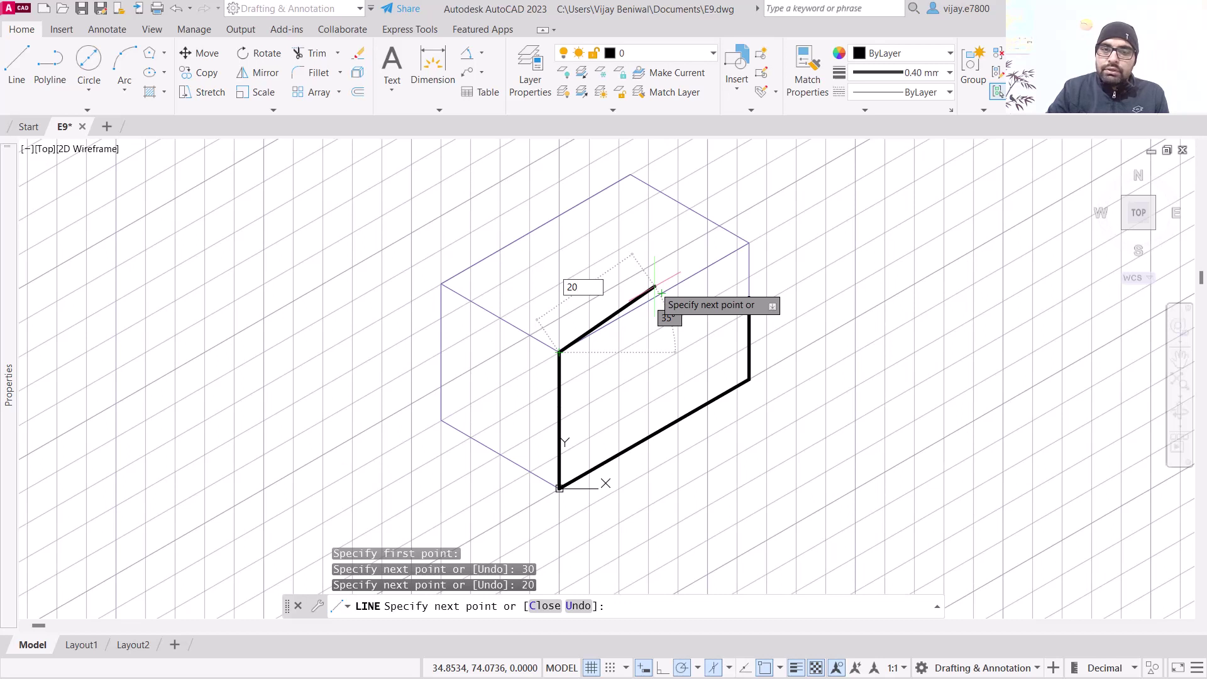
key("Escape")
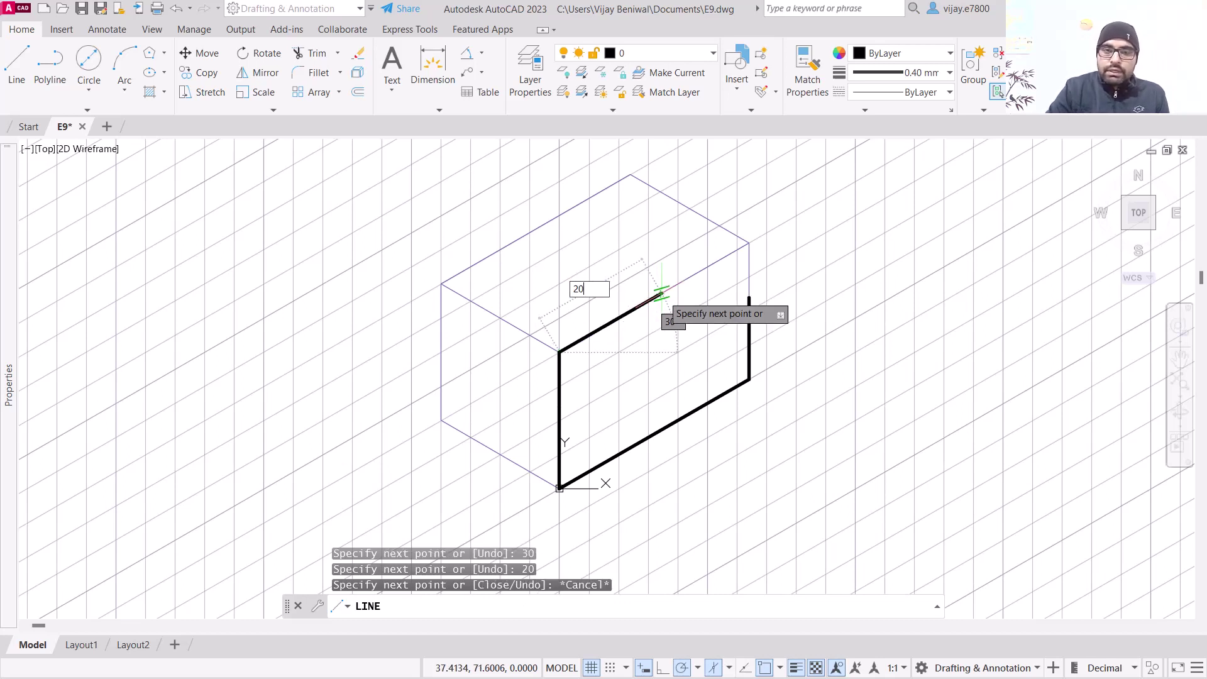
key("Return")
left_click(607, 325)
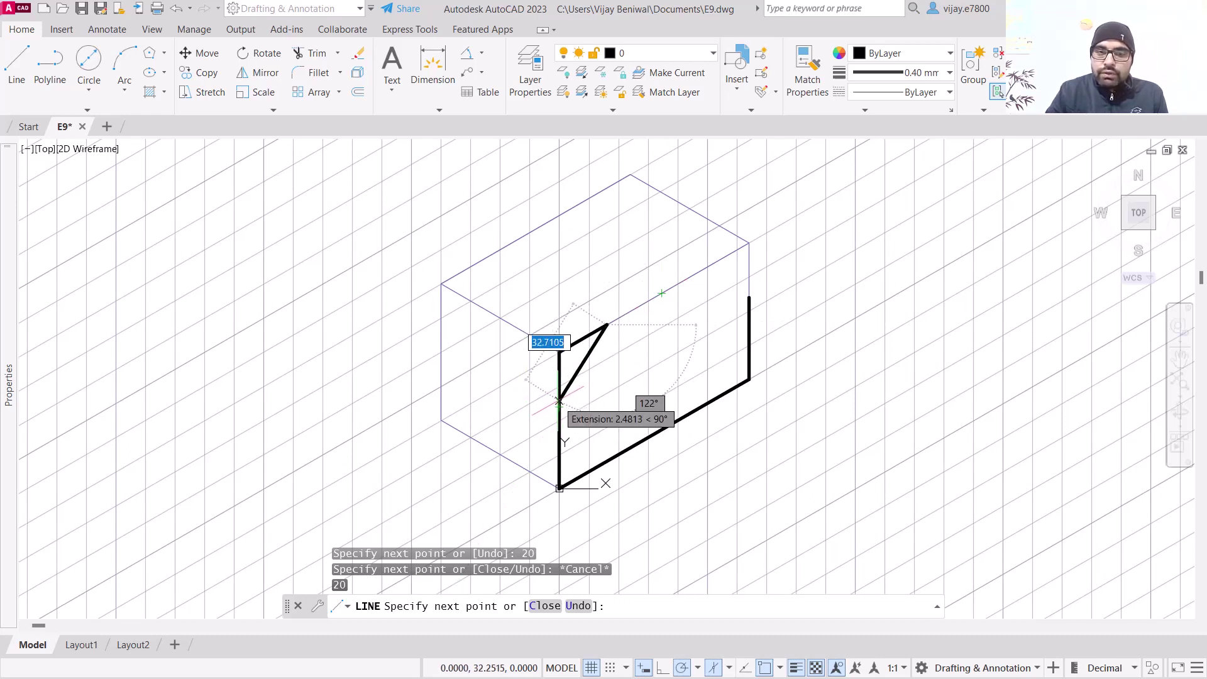
left_click(559, 406)
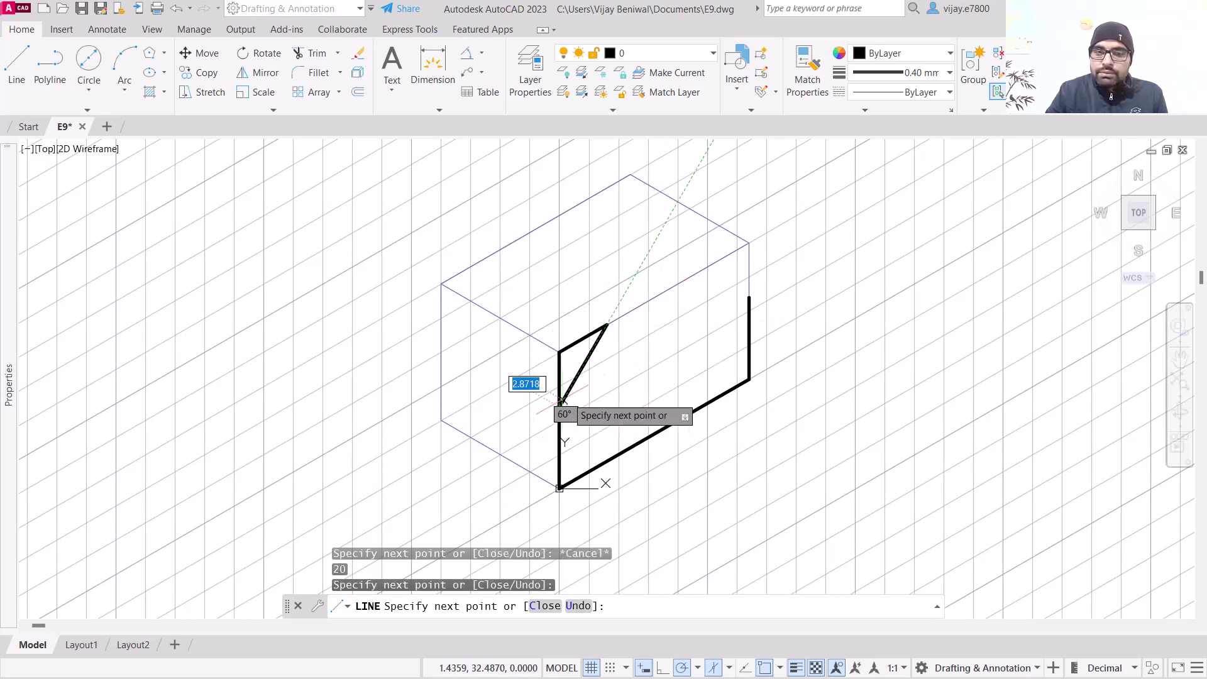
left_click(605, 327)
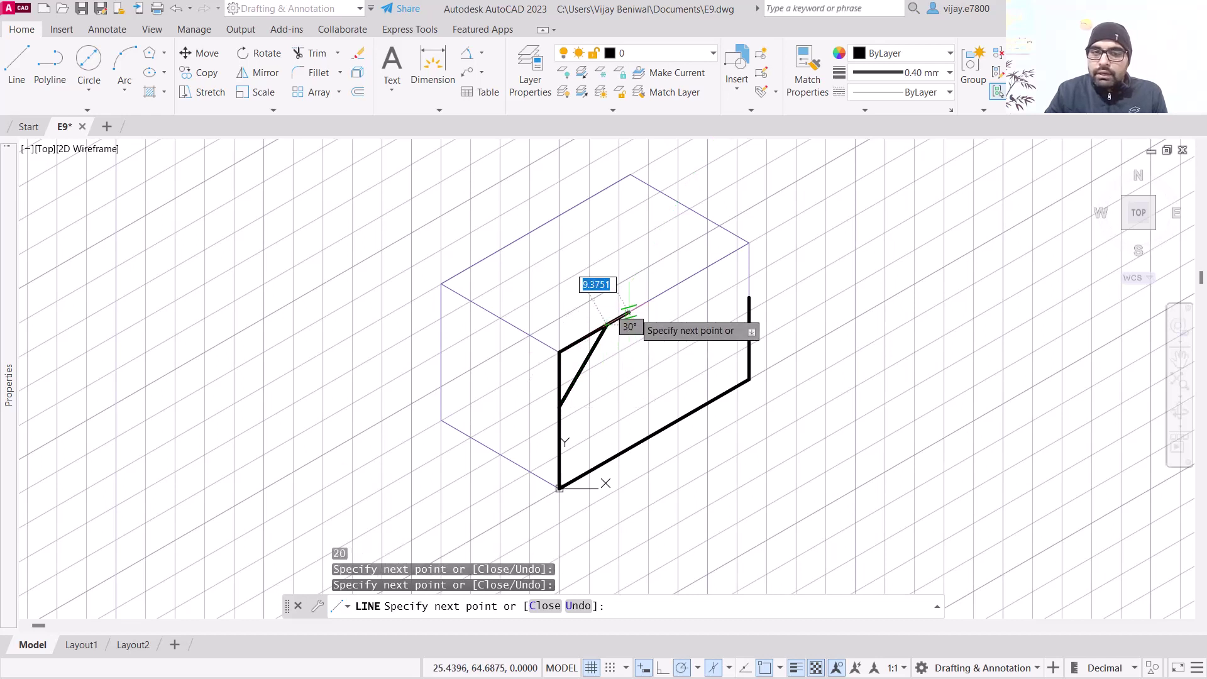
Continue the right face outline with 10 at 30°, then form the notch with 20 down, 20 at 30° and 20 up
type("10")
key("Return")
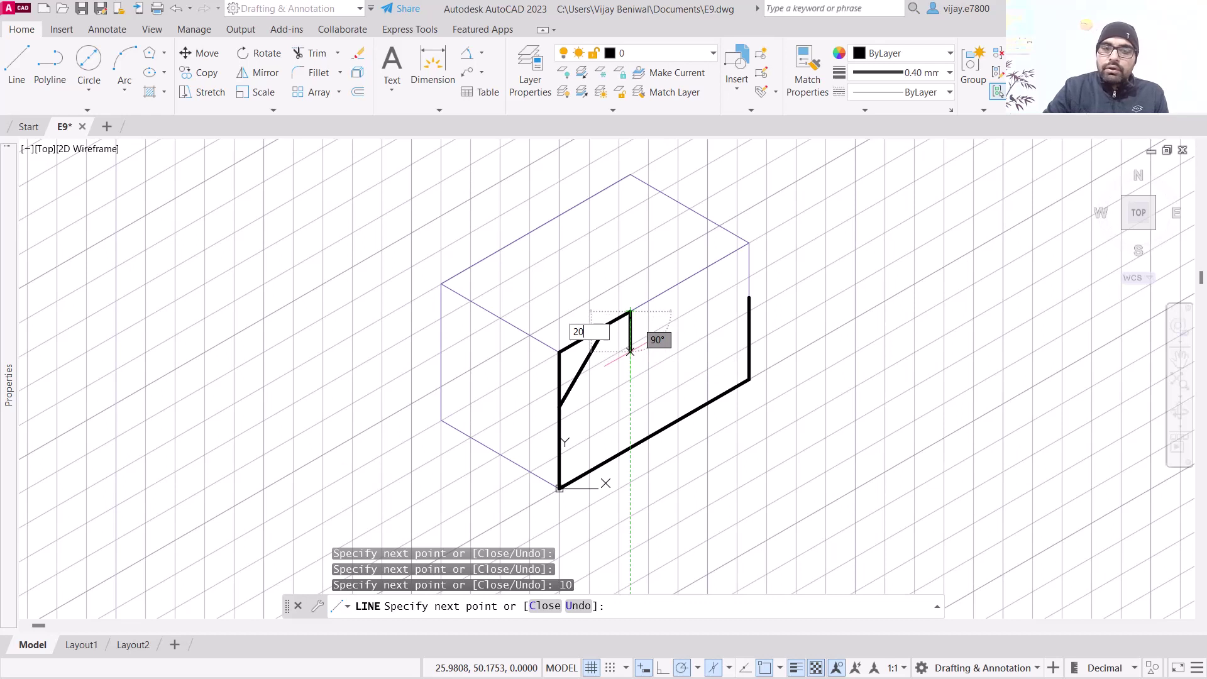
type("20")
key("Return")
left_click(629, 365)
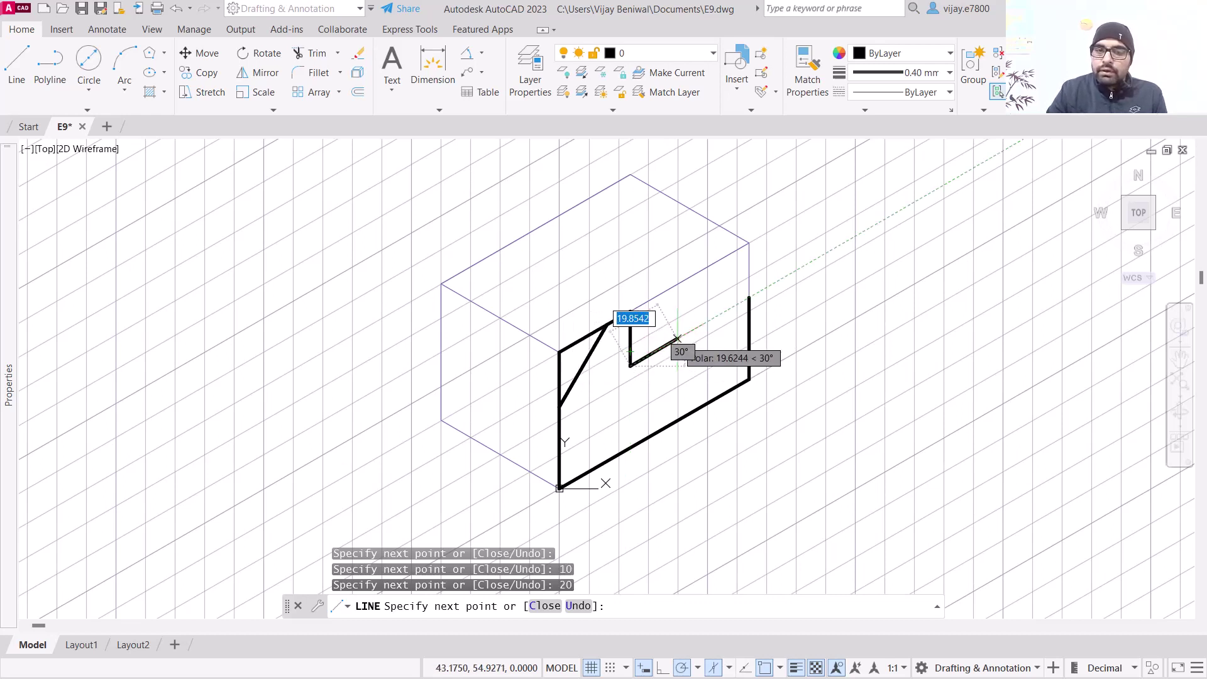
type("20")
key("Return")
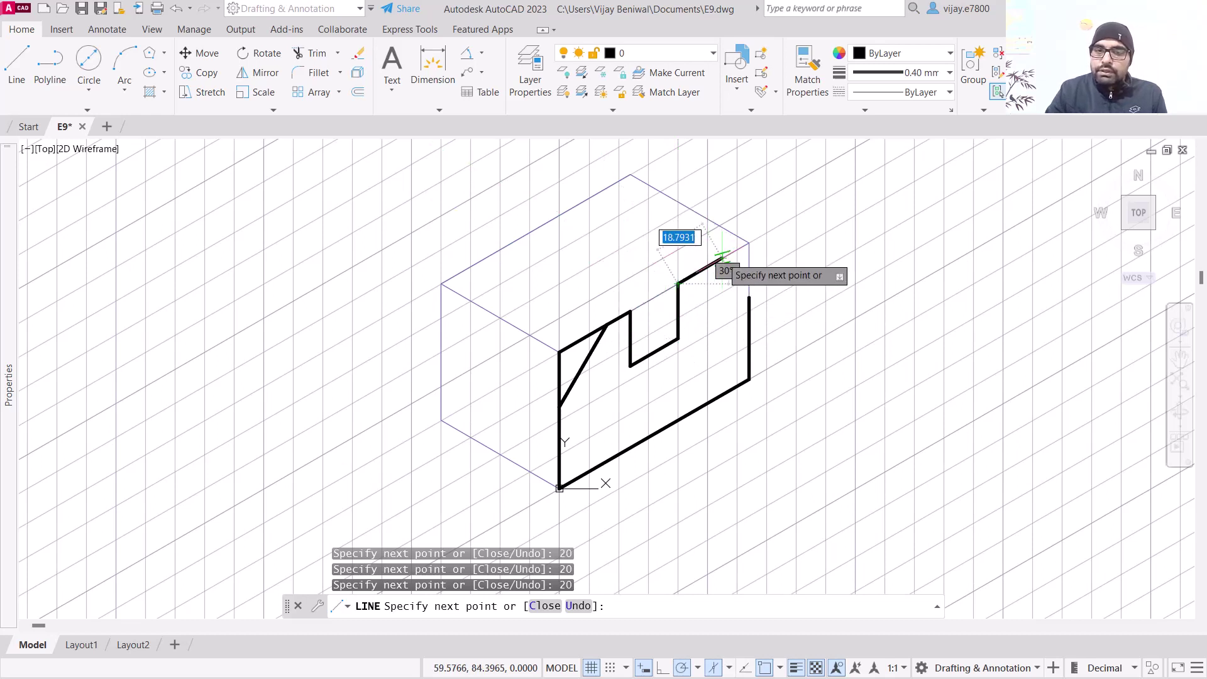
Draw 10 at 30° past the notch, then connect to the upper end of the rear 30 vertical line and end the line
type("10")
key("Return")
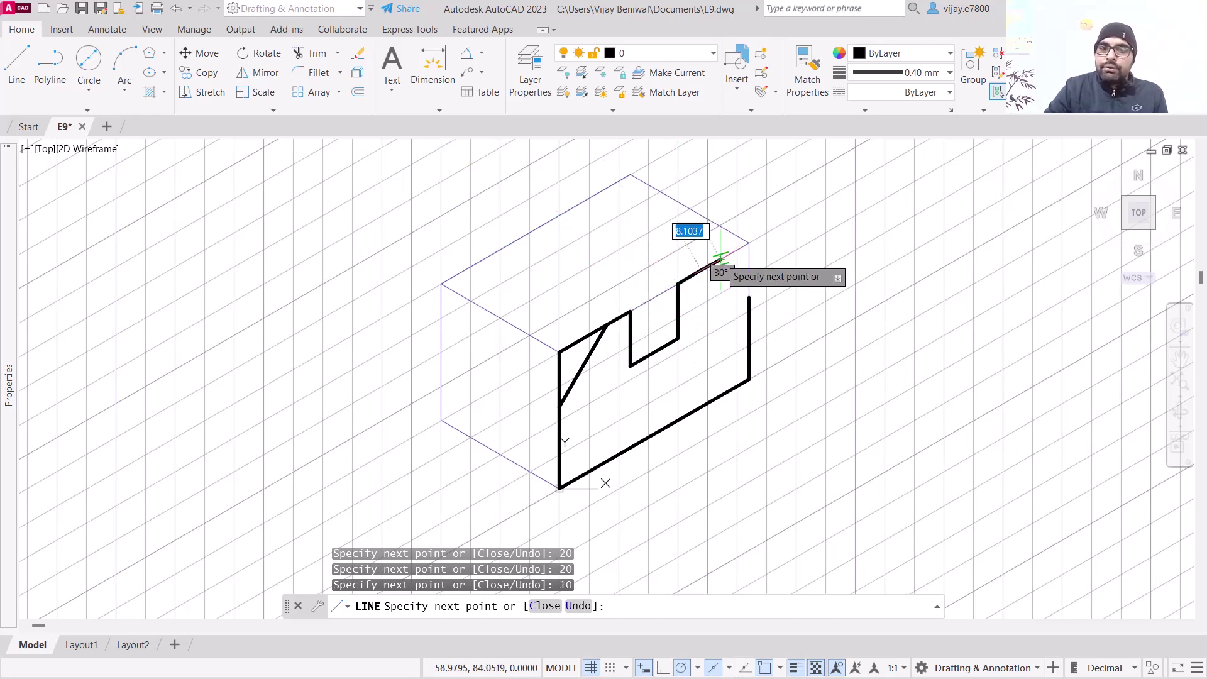
left_click(750, 298)
right_click(840, 323)
left_click(877, 333)
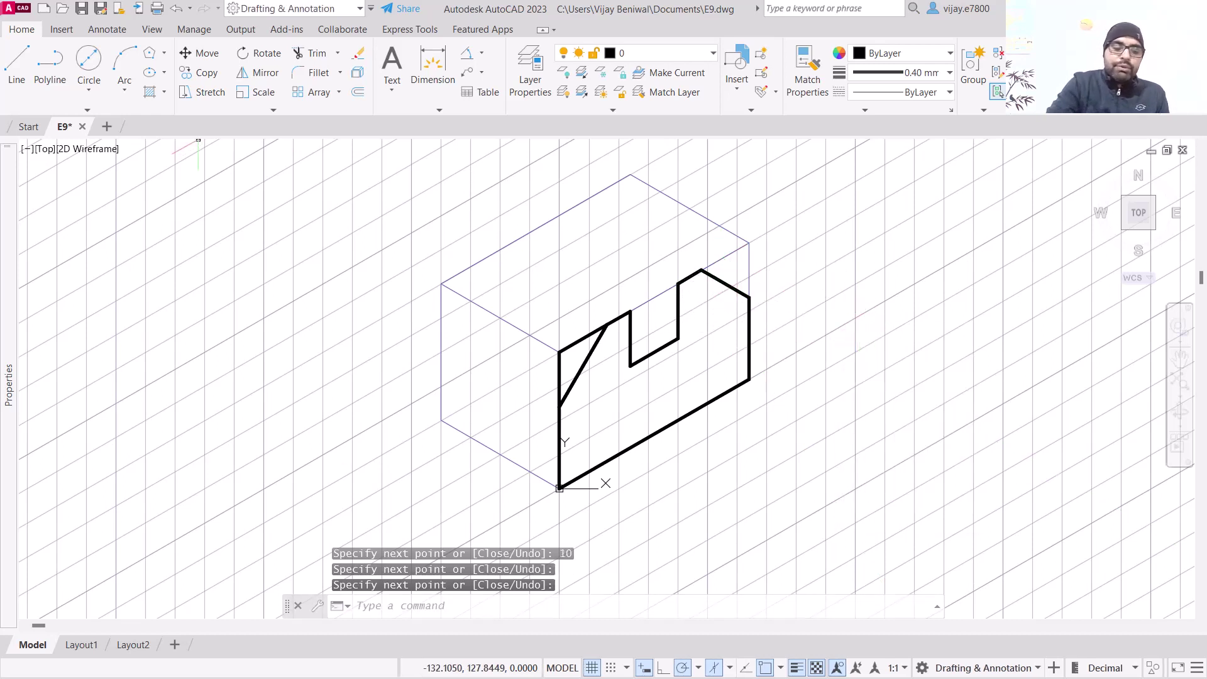
Trim the heavy top and vertical segments outside the chamfer at the right face's upper front corner
type("tr")
key("Return")
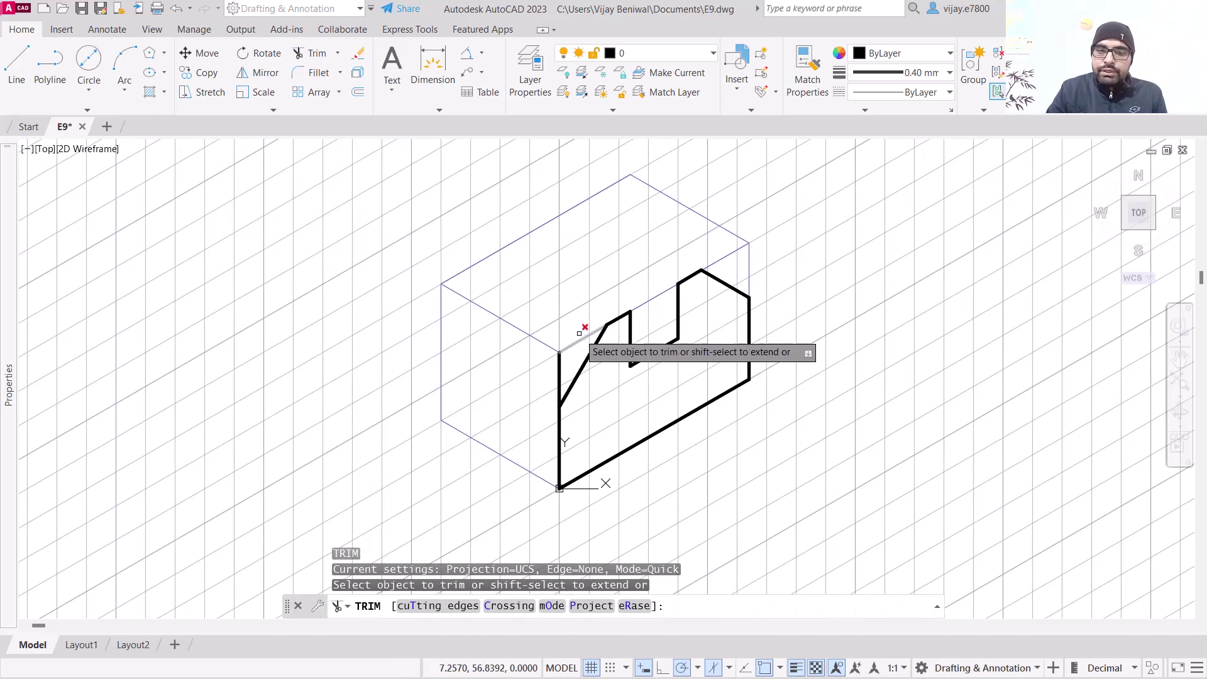
left_click(592, 346)
left_click(569, 346)
left_click(561, 367)
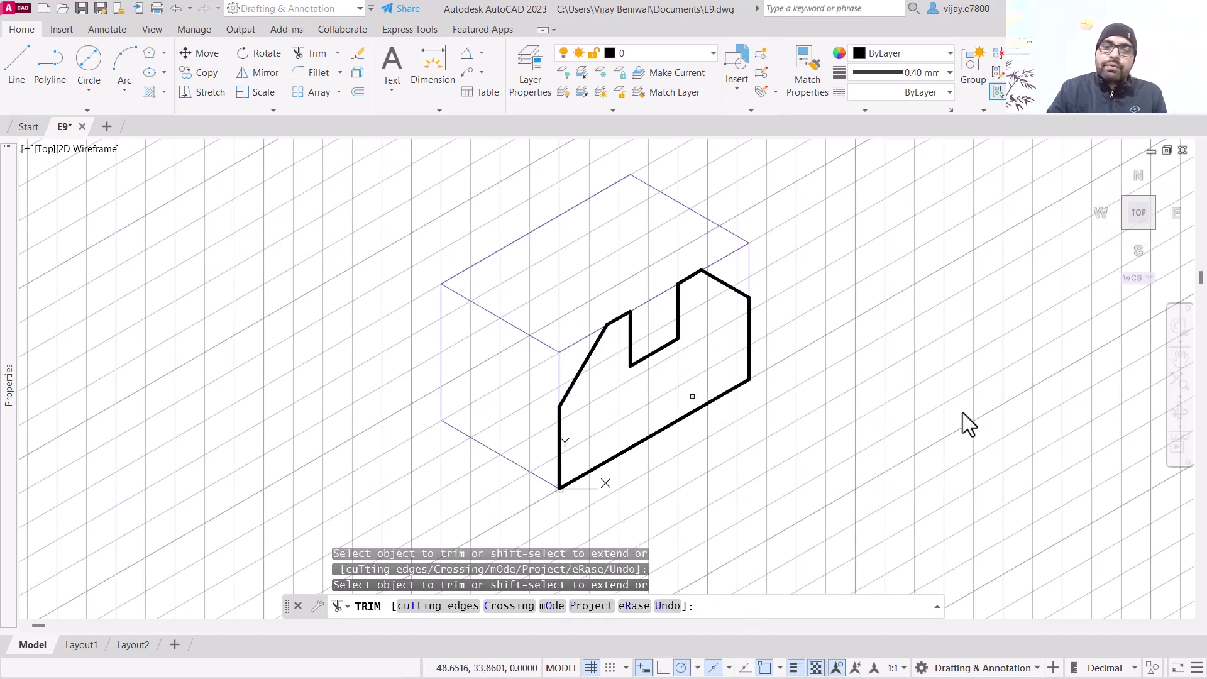
right_click(961, 369)
left_click(978, 379)
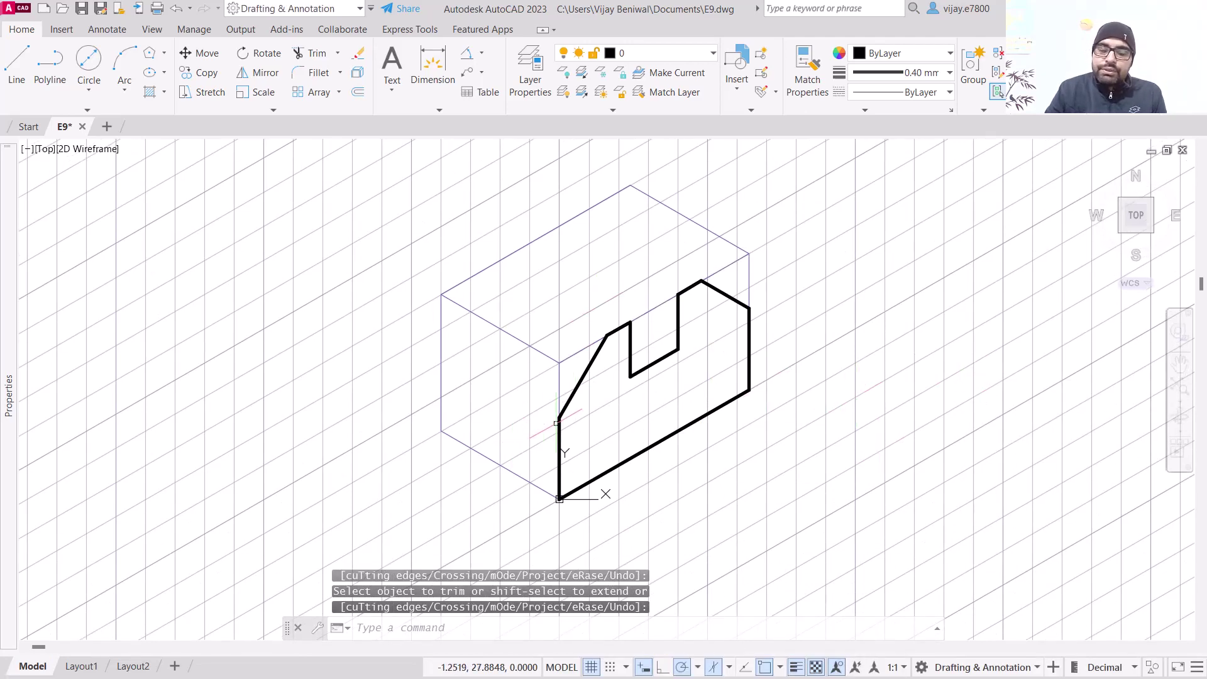
Start the left face outline at the block's front lower corner with 50 at 150°, followed by 30 straight up
left_click(20, 81)
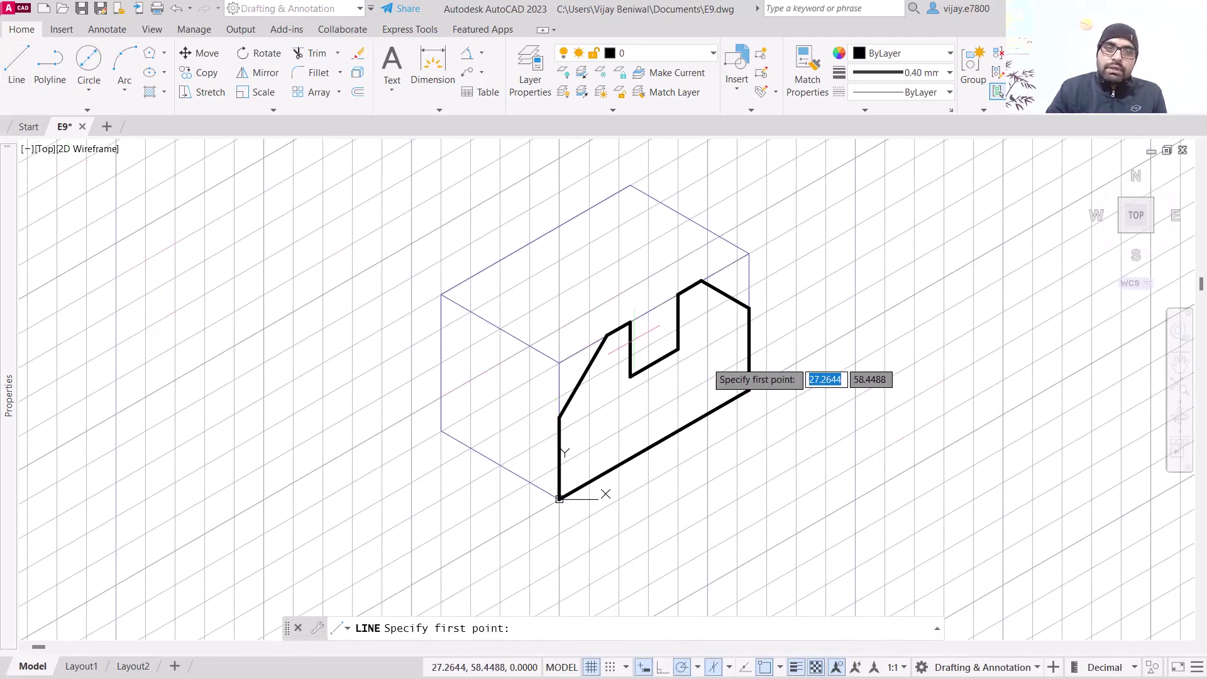
left_click(559, 498)
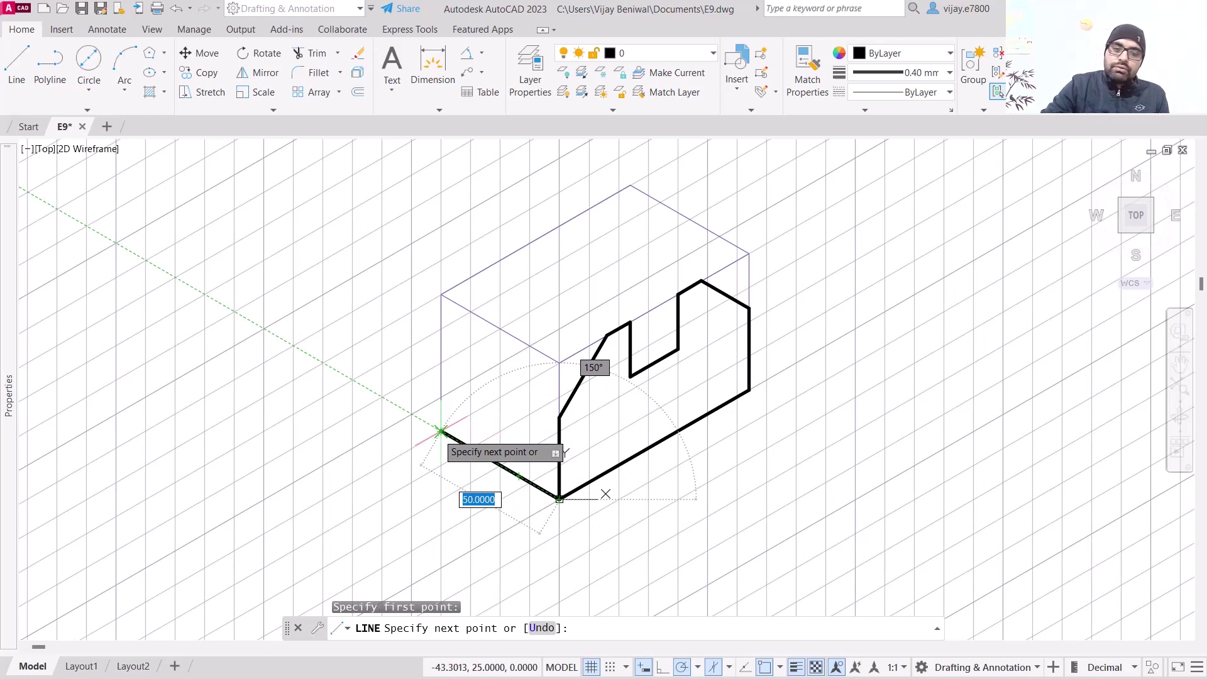
type("50")
key("Return")
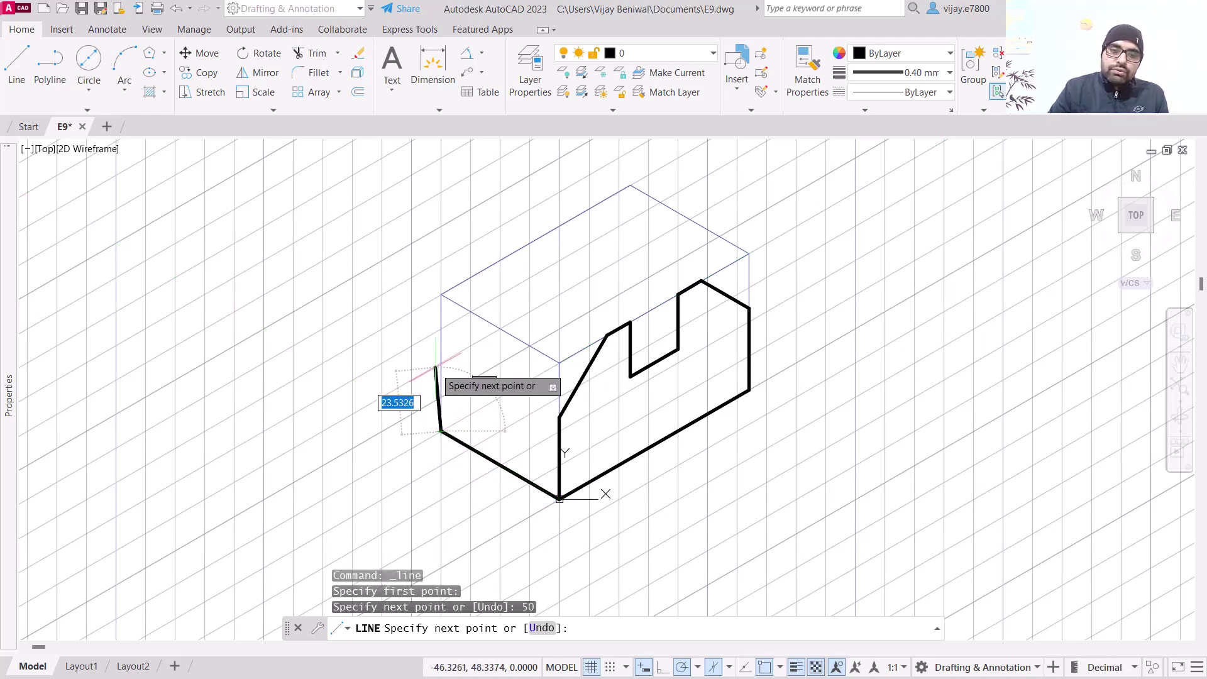
type("30")
key("Return")
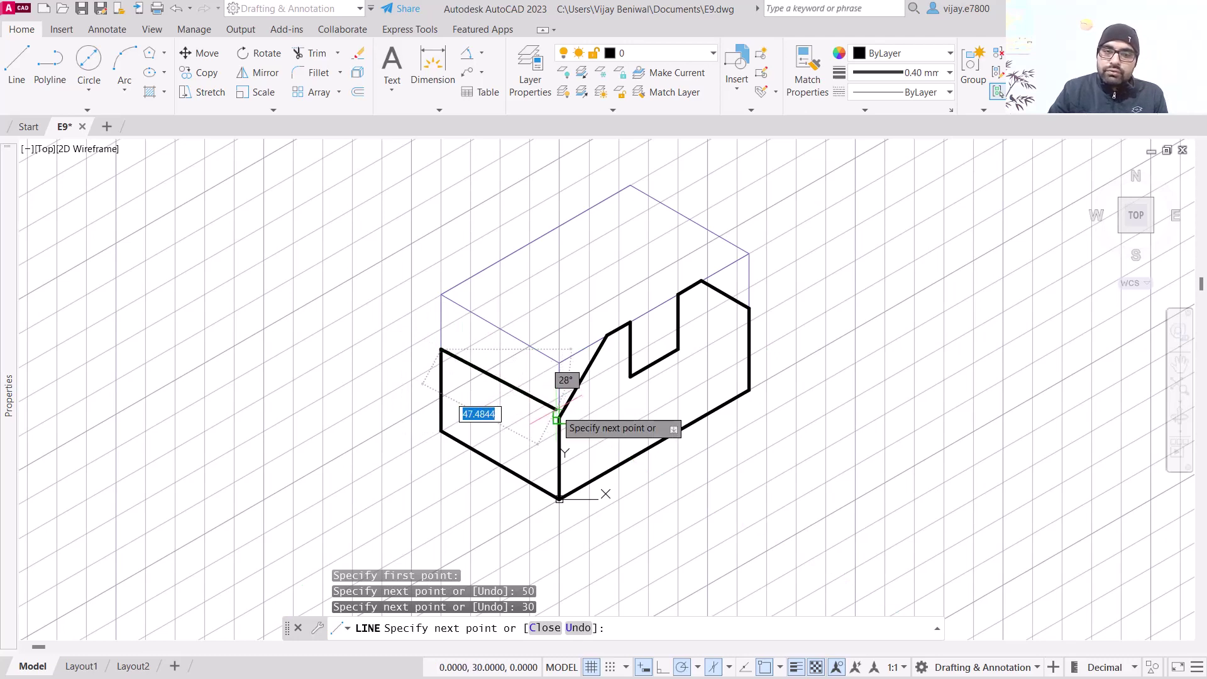
Connect the left face outline to the front edge's 30-high point, return along the same edge and end the line
scroll(558, 418, "up", 4)
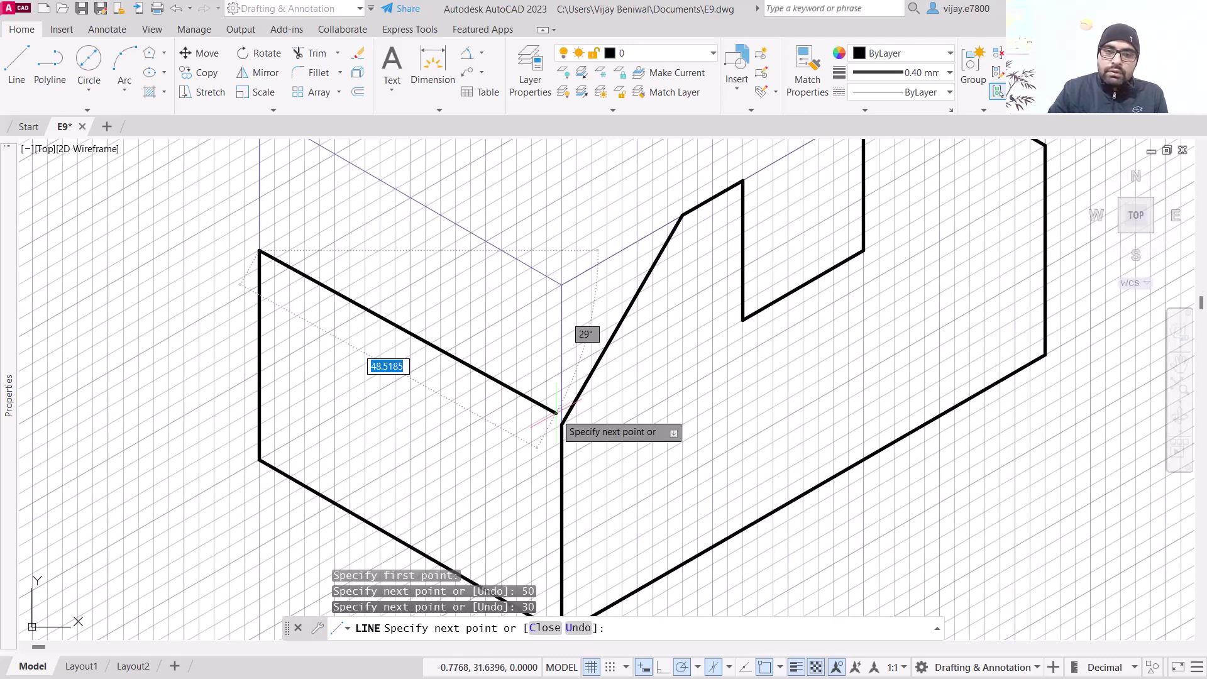
left_click(560, 423)
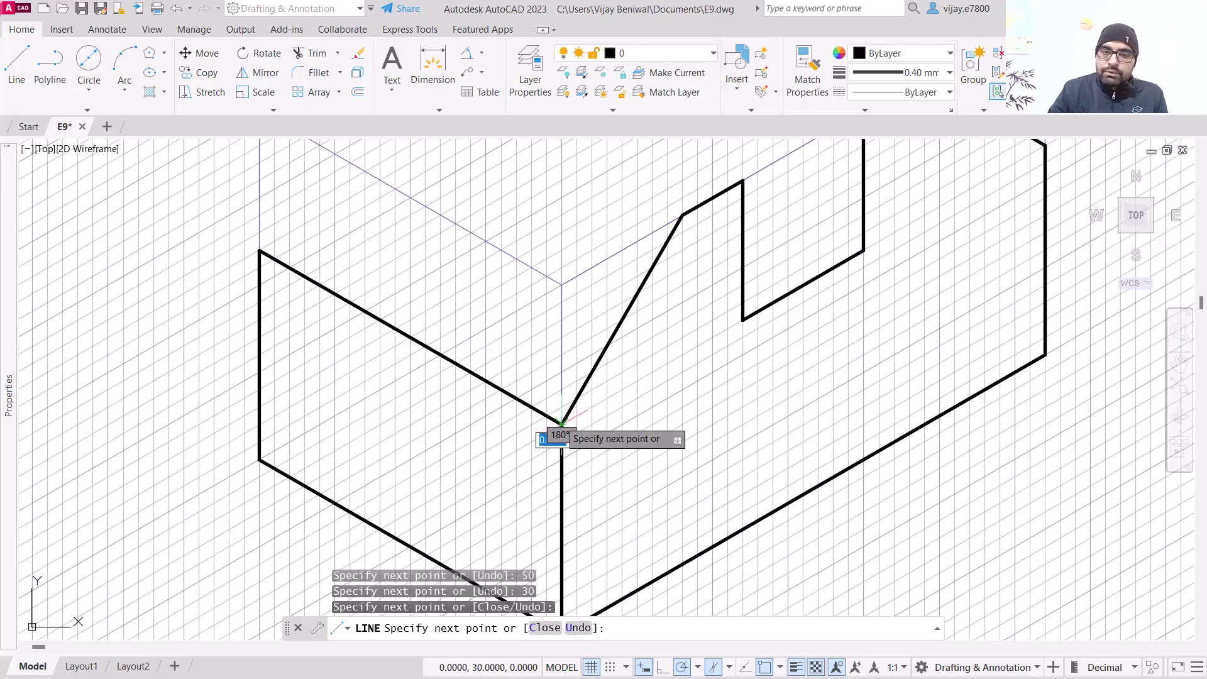
left_click(259, 250)
scroll(258, 247, "down", 4)
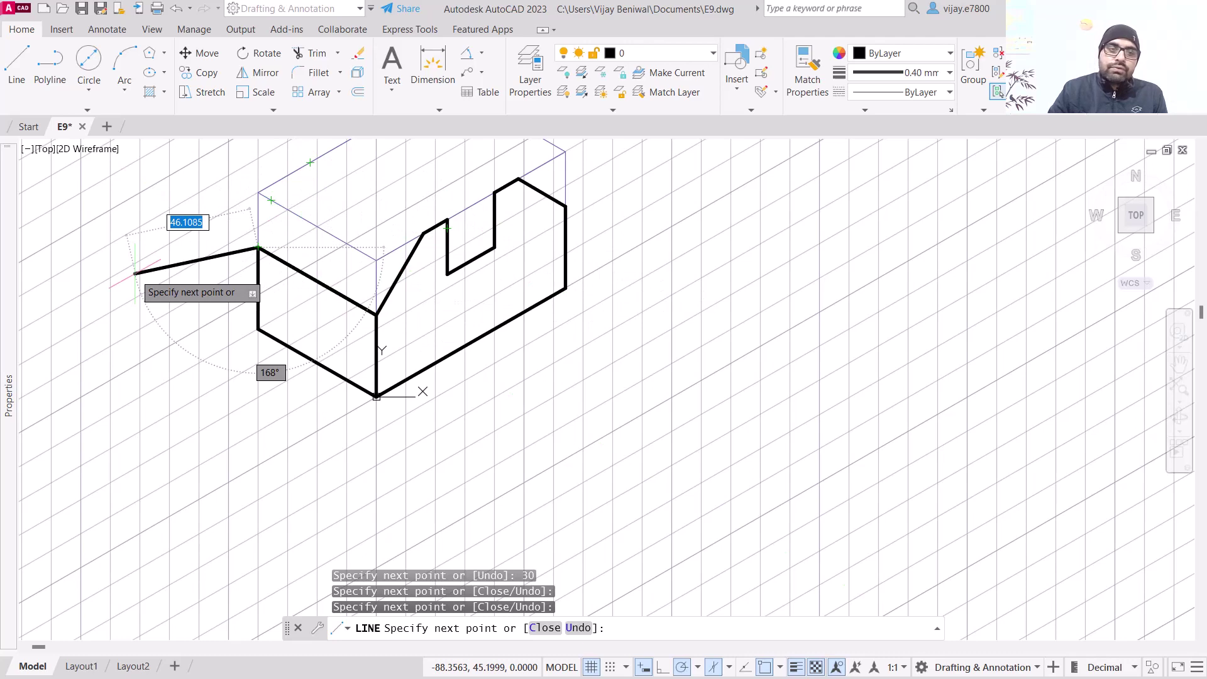
right_click(153, 290)
left_click(167, 284)
Set the isoplane to Top and draw a 50 line at 150° from the chamfer's upper end to the construction box's rear top edge
mouse_move(652, 401)
middle_mouse_down()
mouse_move(687, 450)
mouse_move(723, 573)
middle_mouse_up()
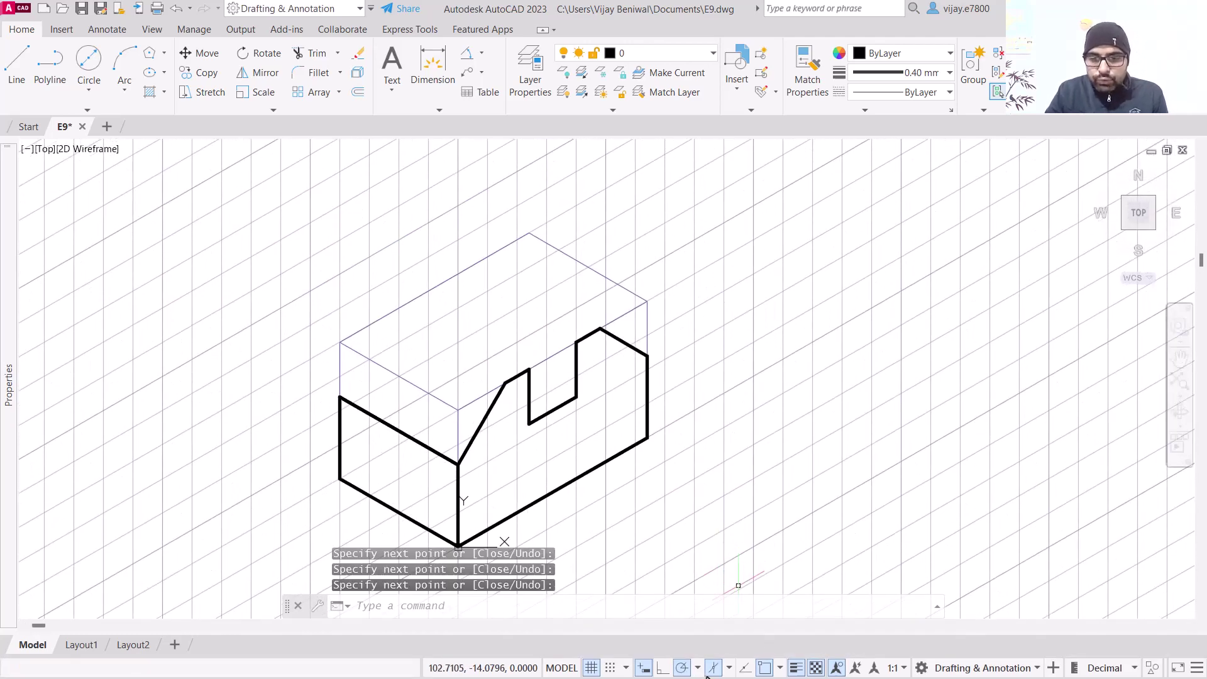
left_click(727, 670)
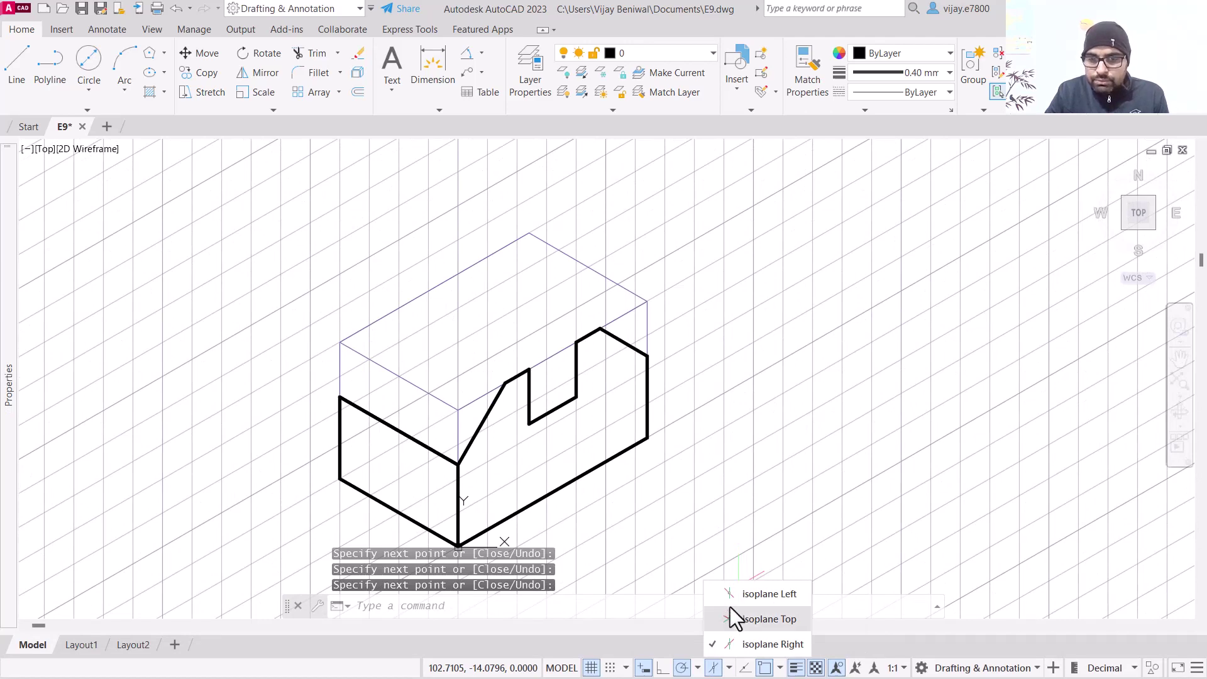
left_click(730, 616)
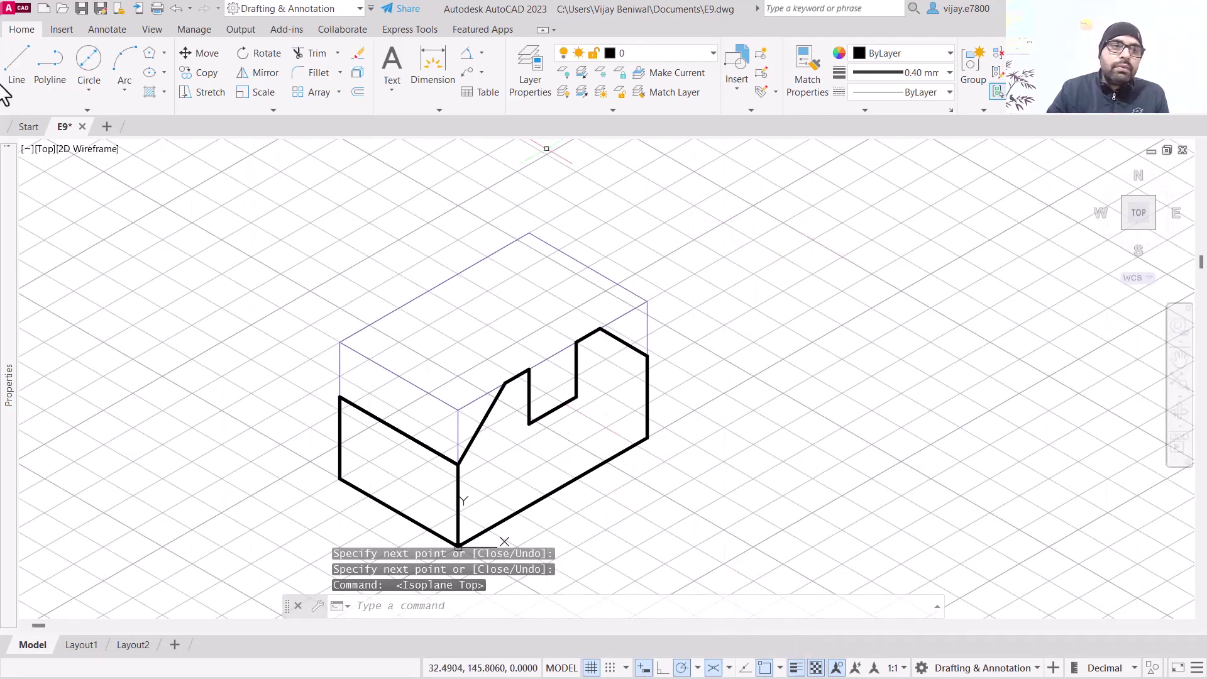
left_click(23, 53)
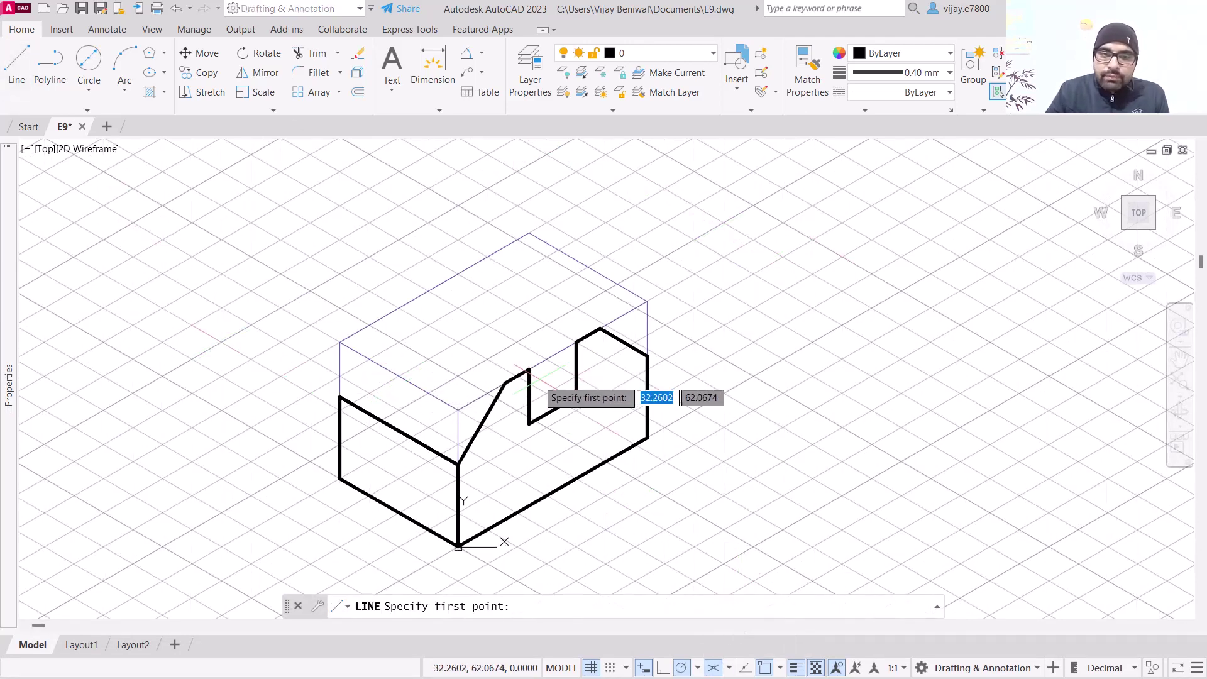
left_click(505, 382)
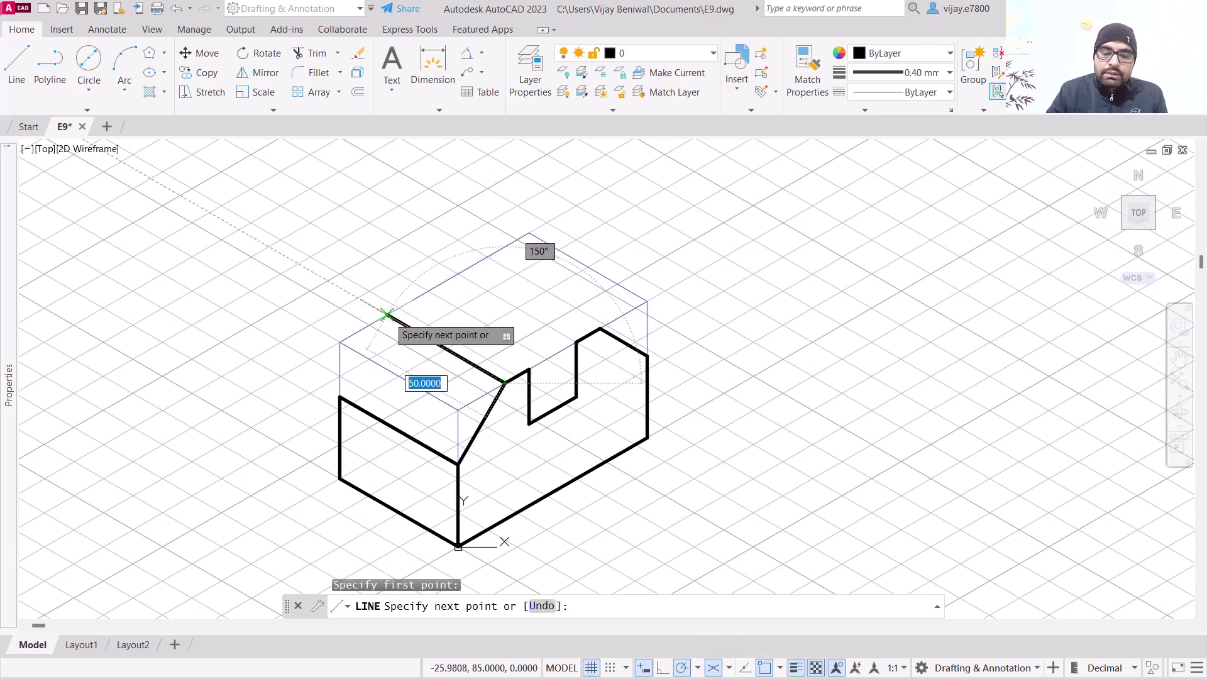
left_click(387, 313)
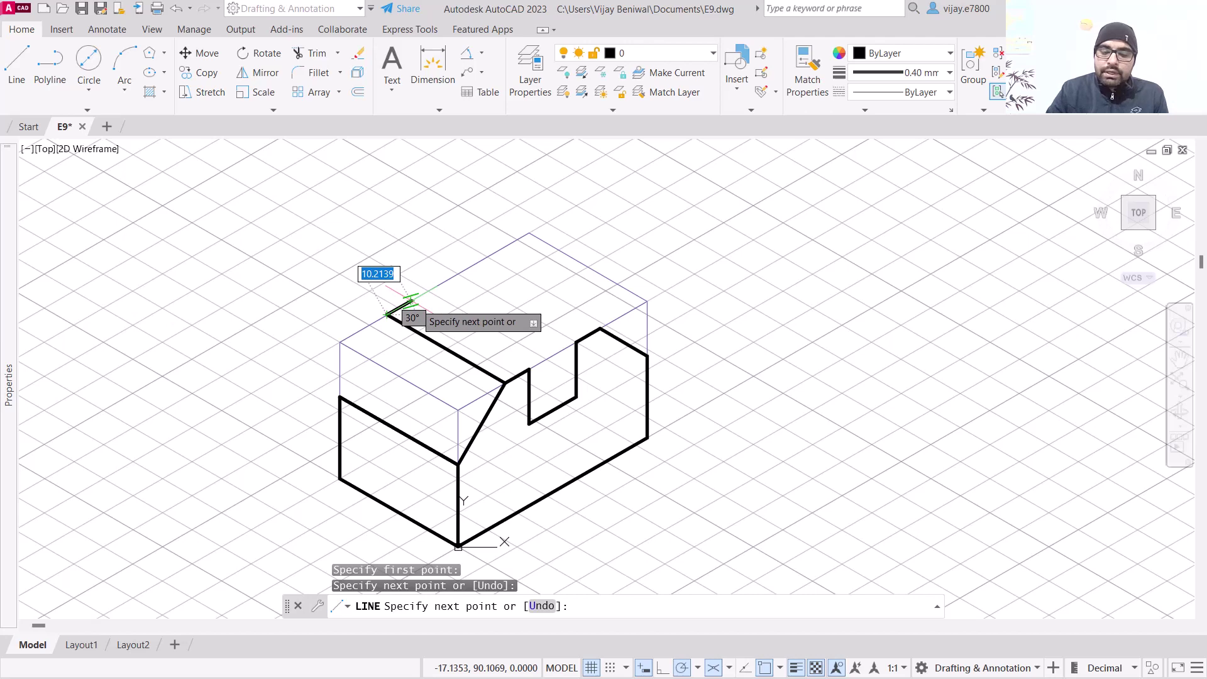
Continue with 10 at 30° along the rear top edge, then draw back to the notch's near upper corner on the right face
type("10")
key("Return")
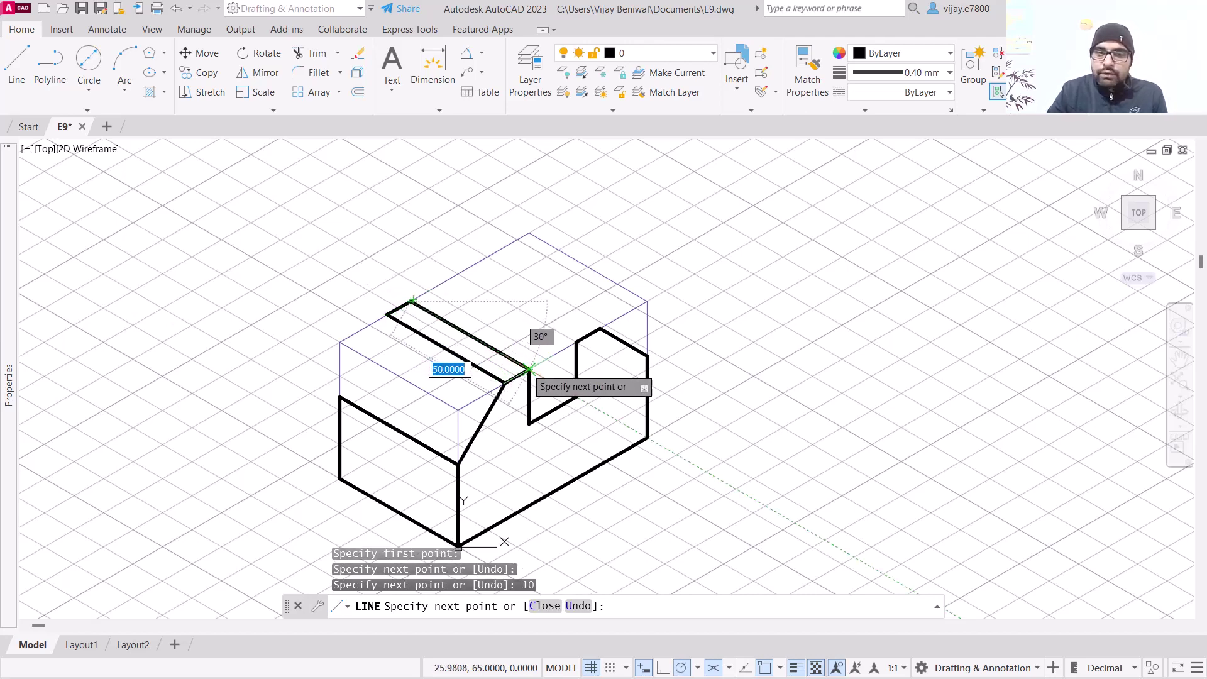
left_click(528, 368)
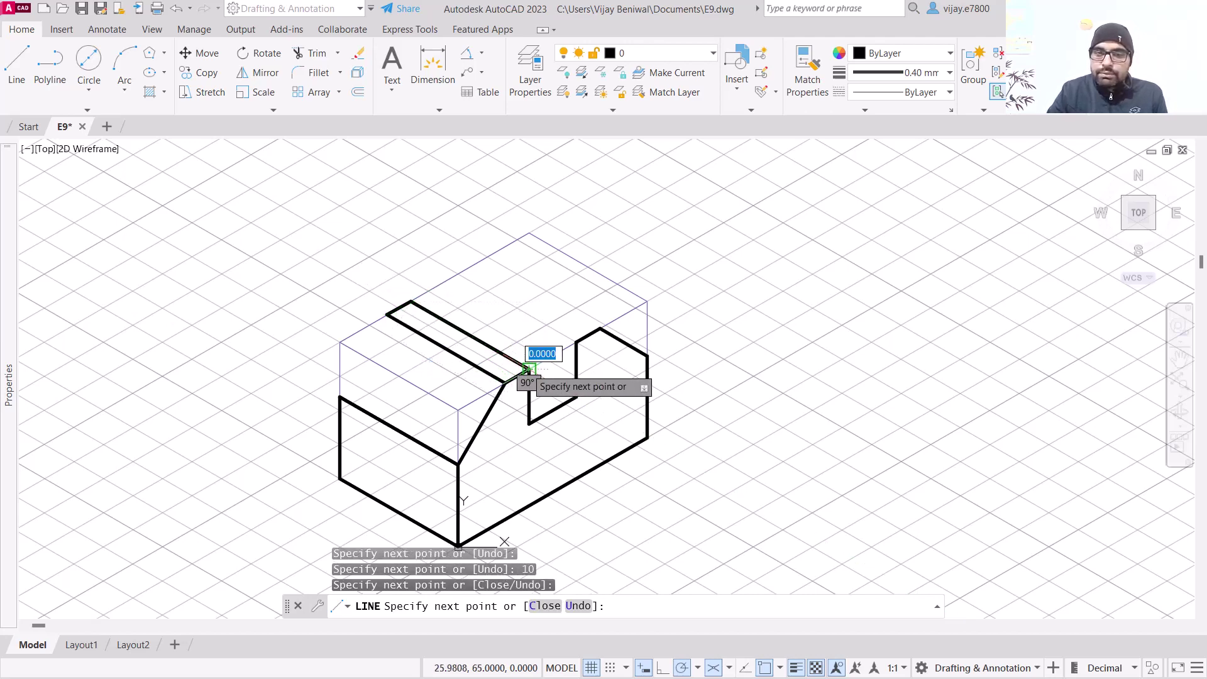
Trace to the notch's far lower corner, up its side and 50 at 150°, then drop a vertical to the near strip's edge and return
left_click(576, 395)
left_click(575, 343)
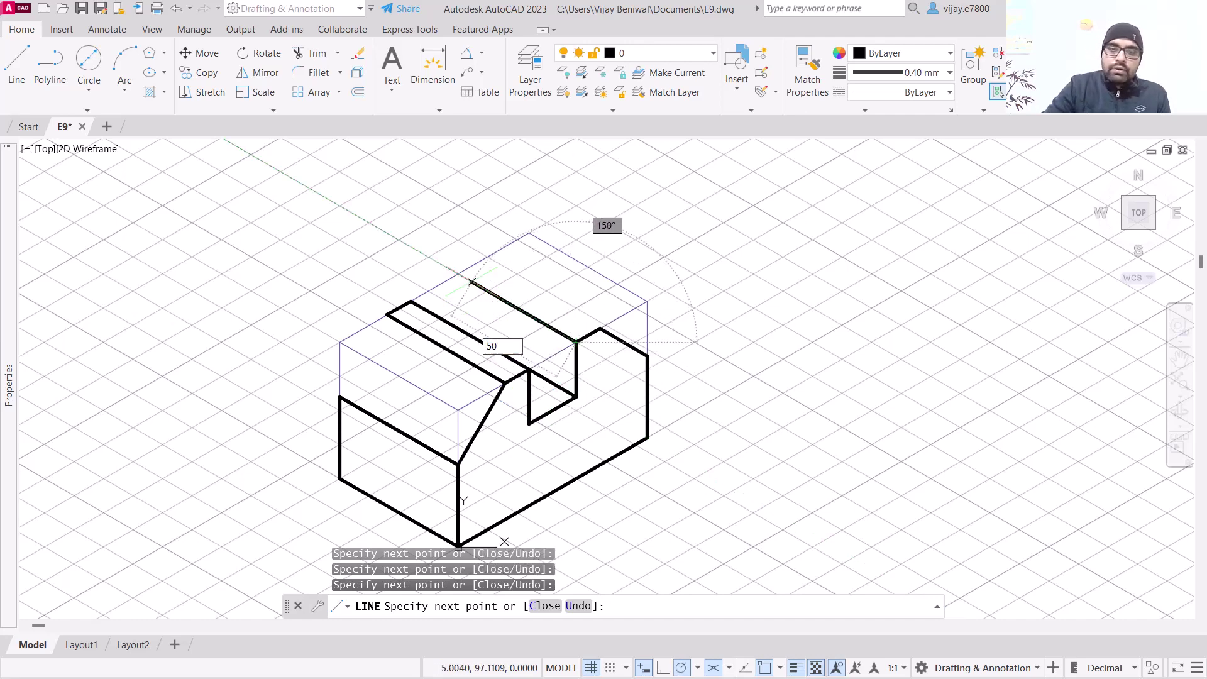
type("50")
key("Return")
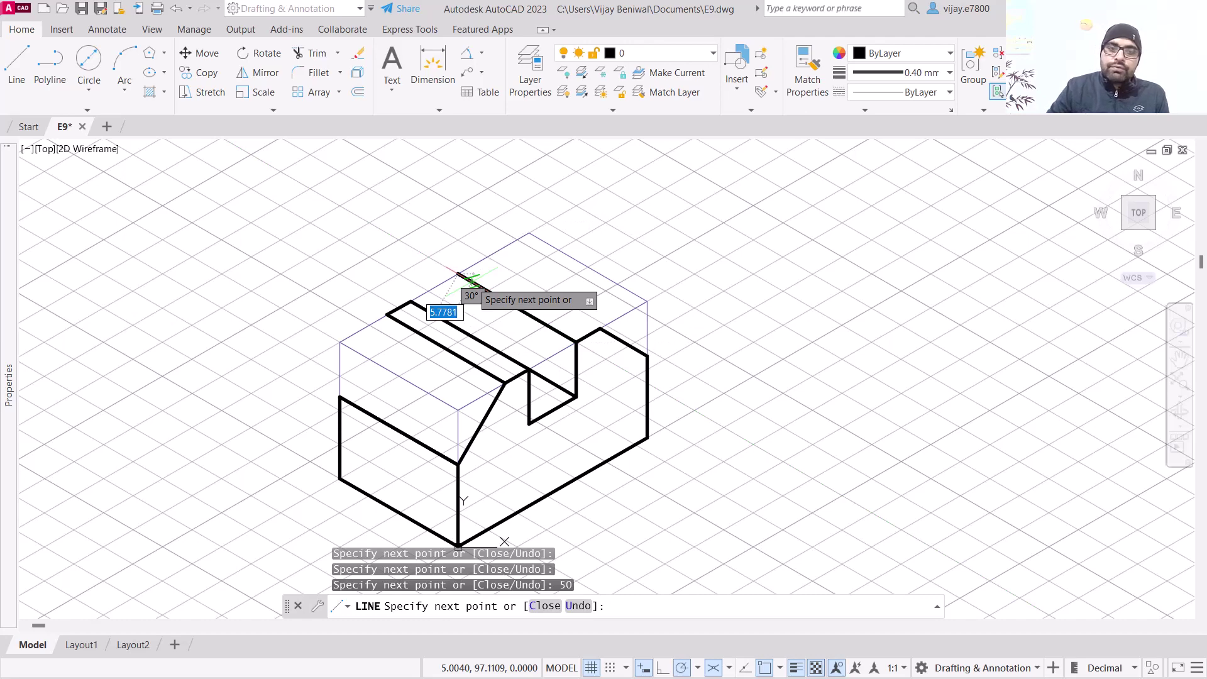
left_click(458, 328)
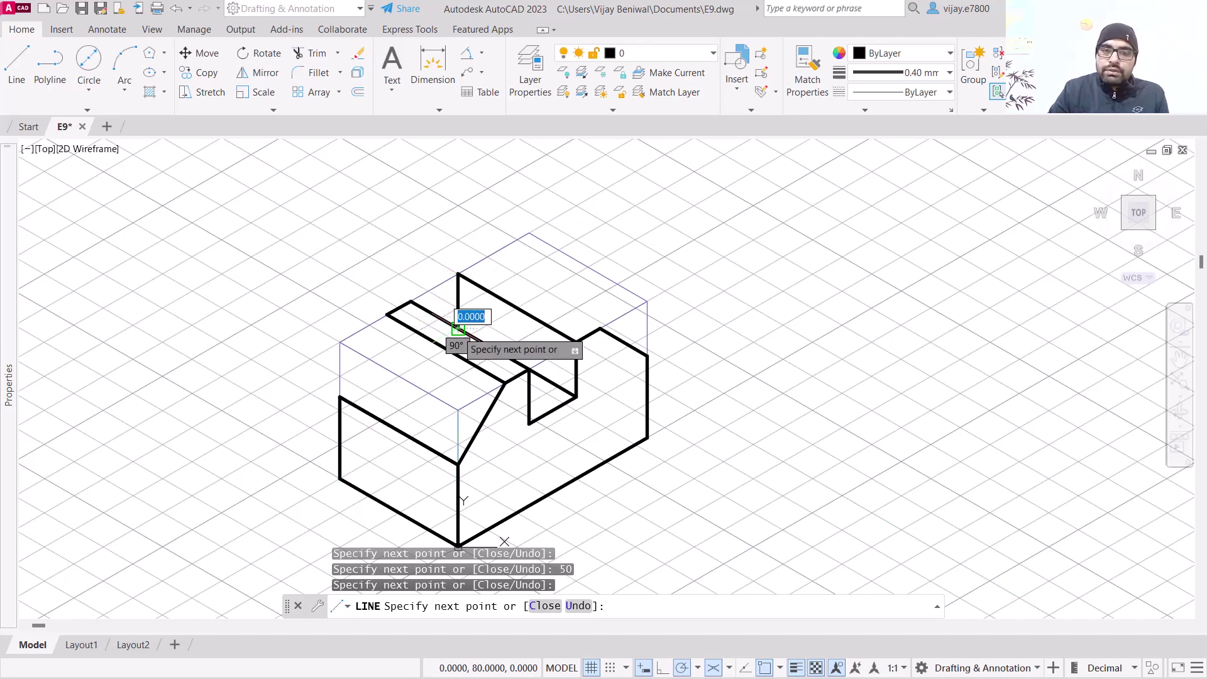
left_click(457, 275)
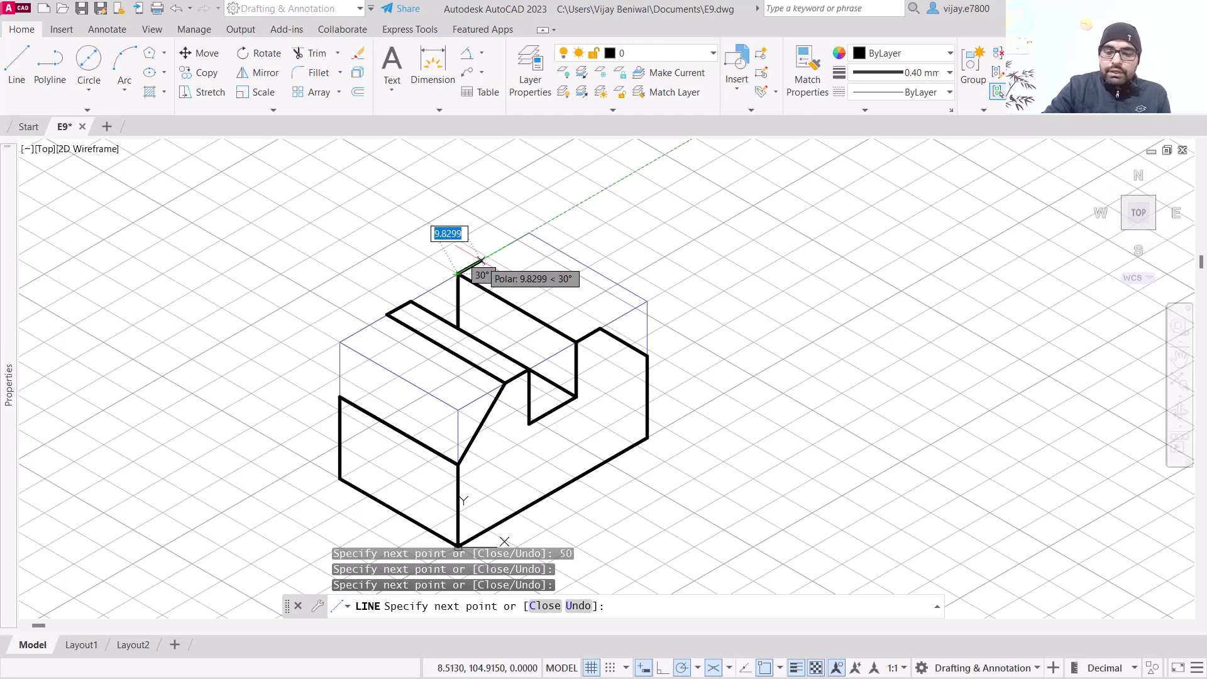
Draw 10 at 30° along the rear top edge, connect to the right face's peak beyond the notch and end the line
key("Return")
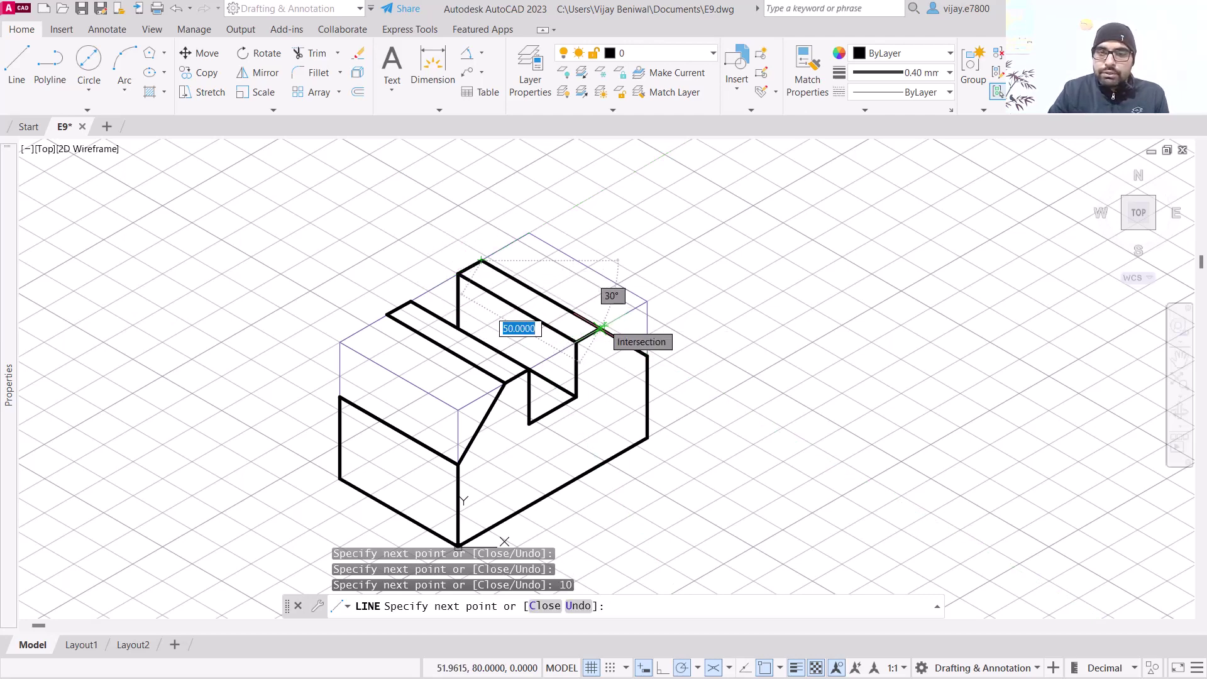
left_click(600, 327)
right_click(600, 327)
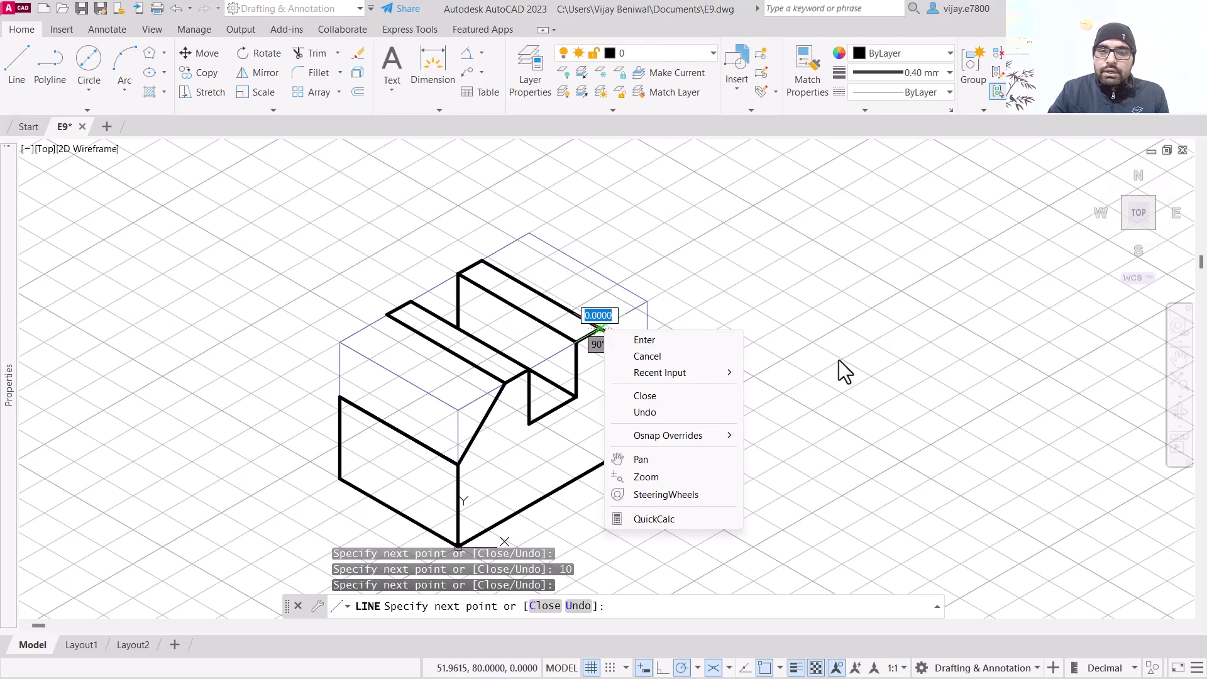
left_click(647, 340)
Draw the chamfer's rear slanted edge from the top strip's outer corner down to the left face's upper corner and end the line
right_click(330, 246)
left_click(330, 248)
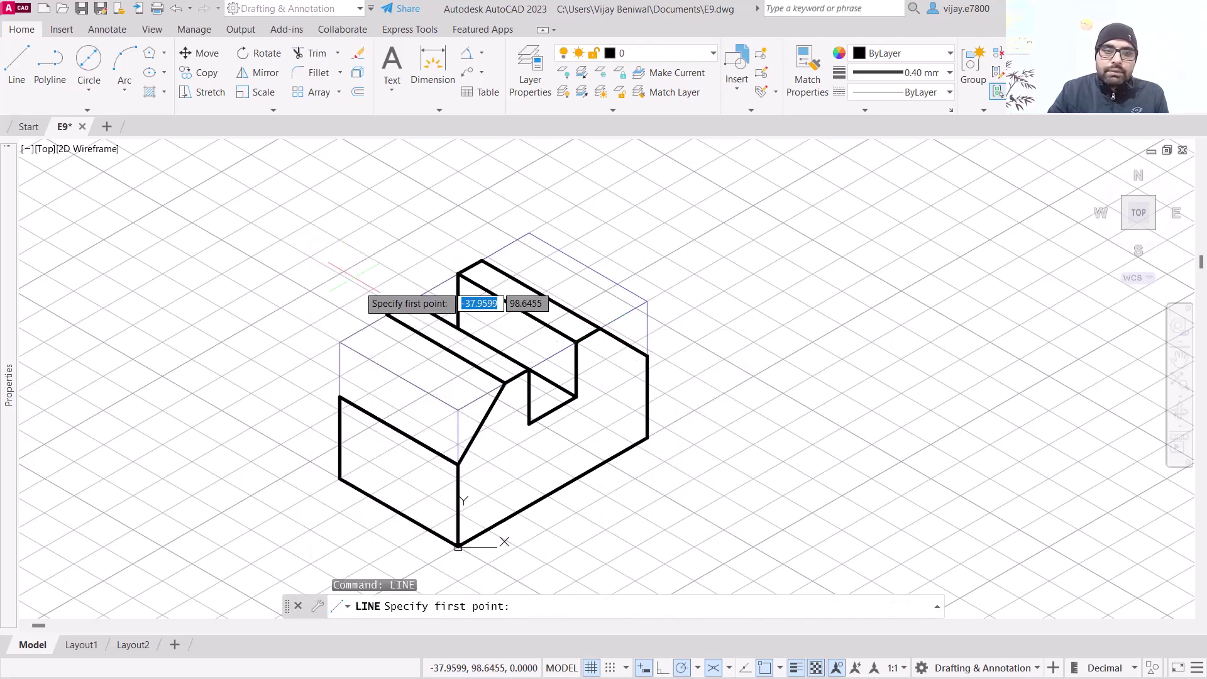
left_click(386, 315)
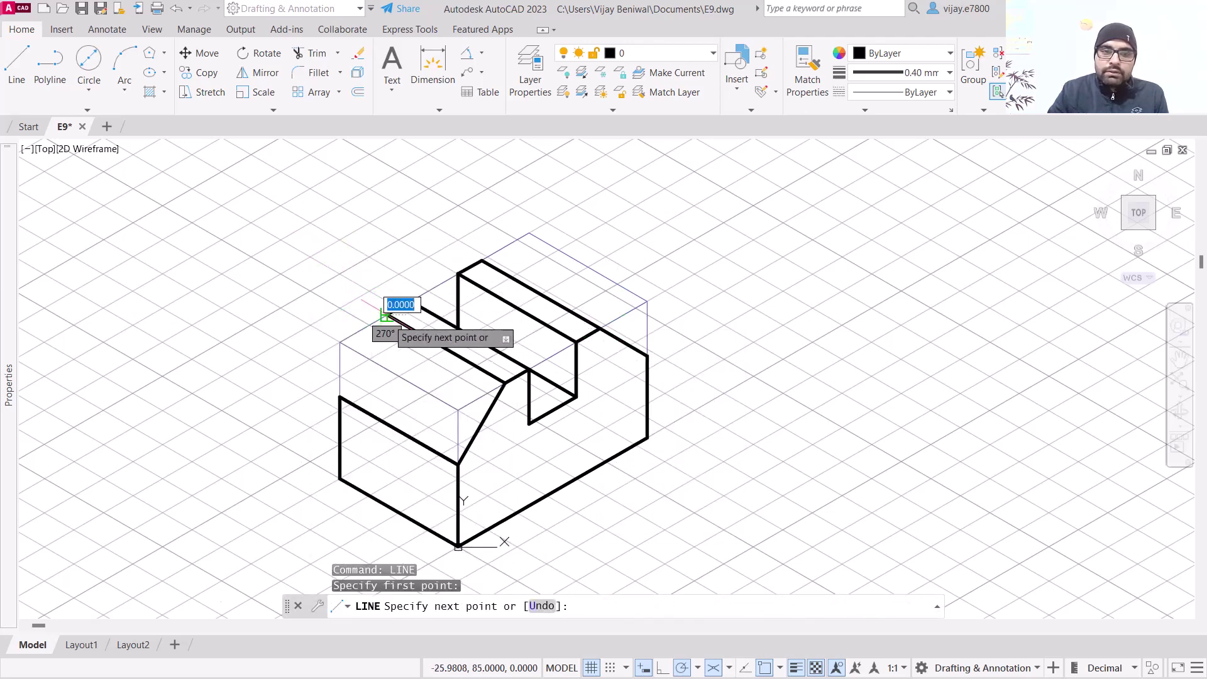
left_click(340, 396)
right_click(179, 297)
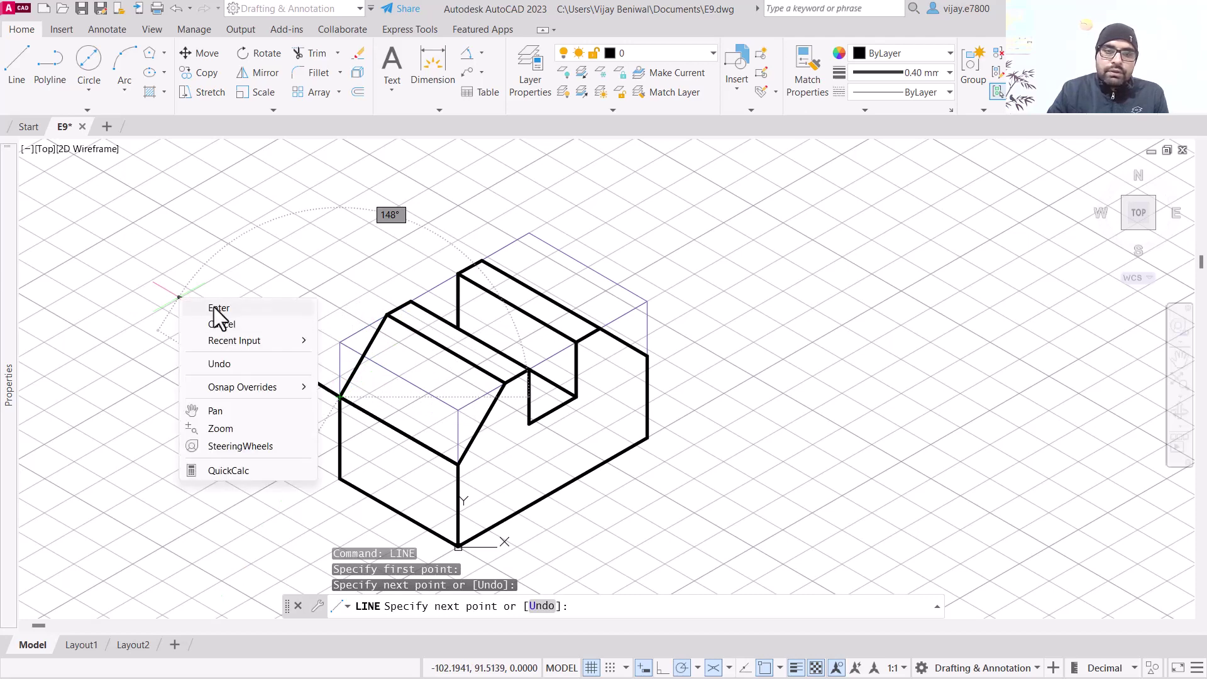
left_click(214, 308)
Turn off the grid display and set the isometric drafting plane to isoplane Right
scroll(691, 361, "down", 2)
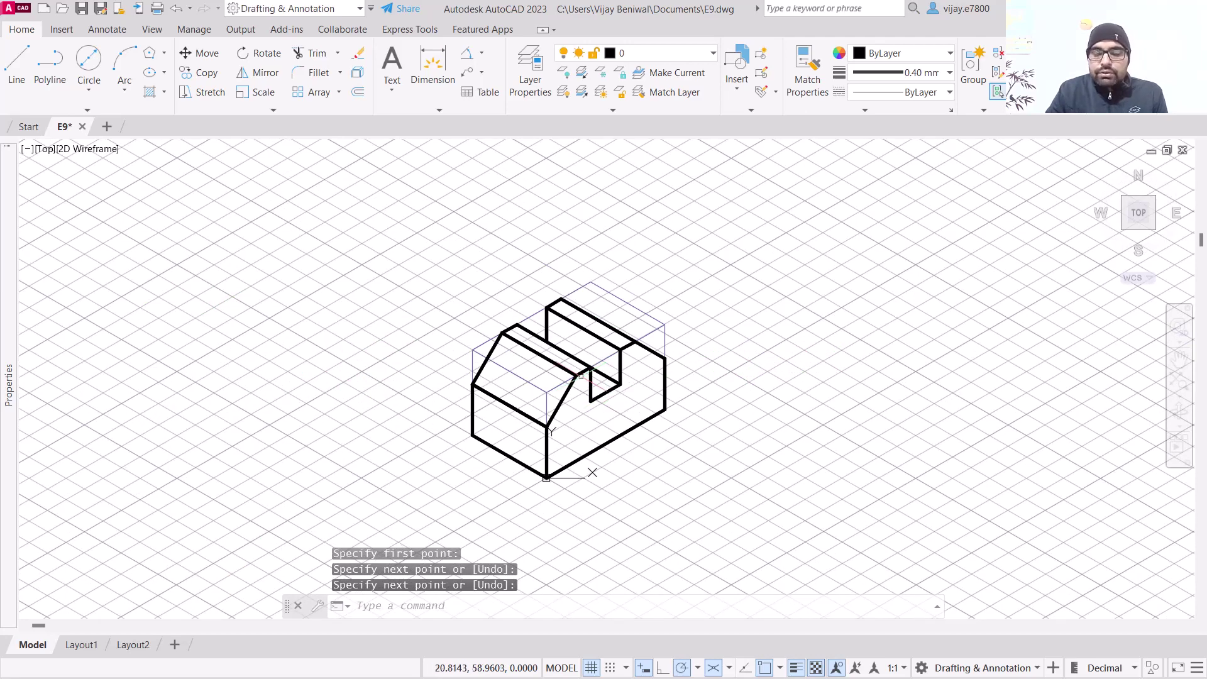
scroll(576, 379, "up", 4)
scroll(729, 384, "down", 2)
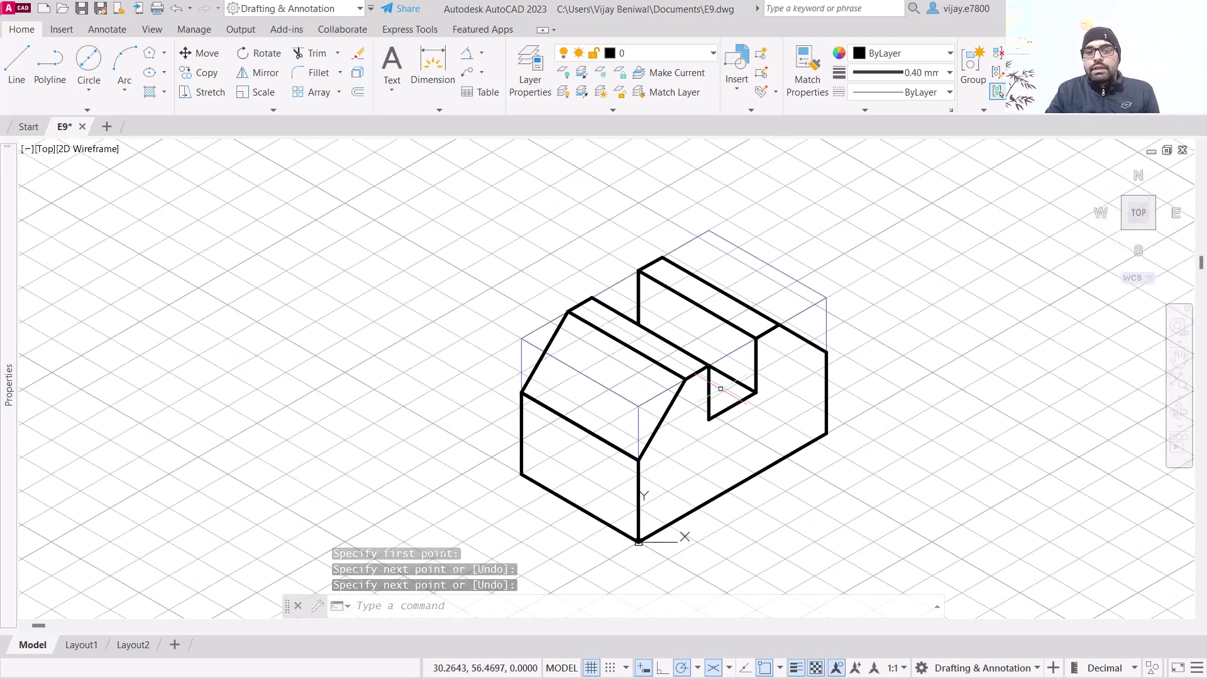
left_click(592, 668)
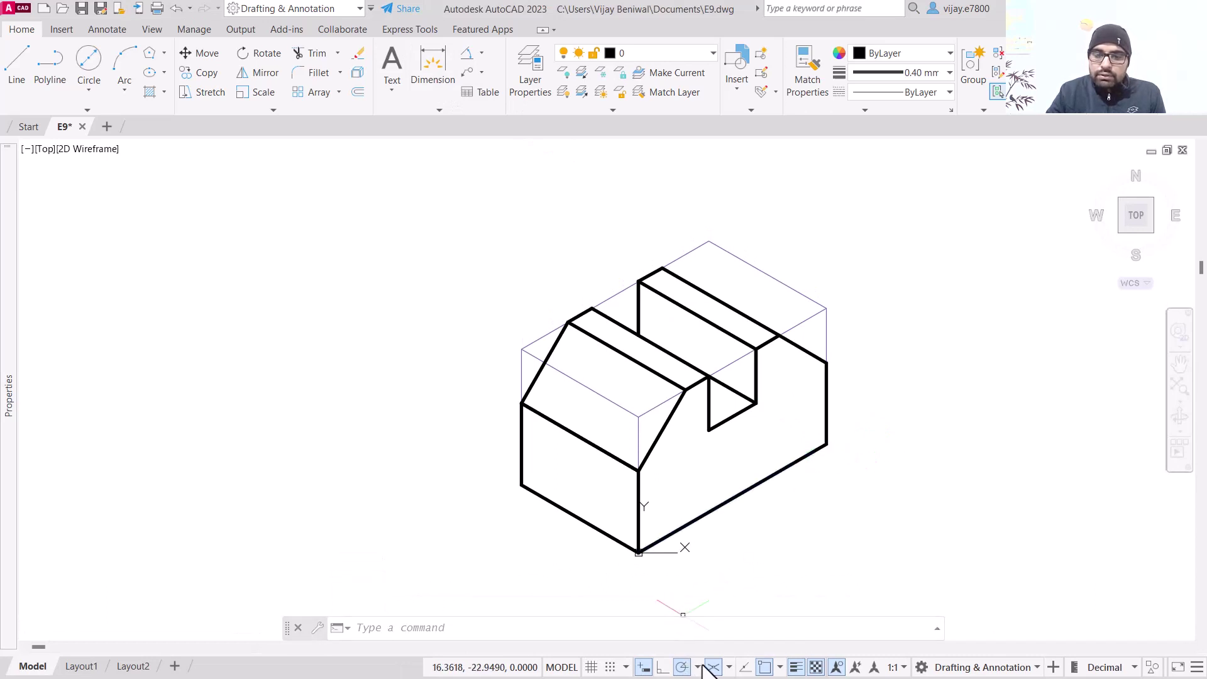
left_click(724, 667)
left_click(729, 669)
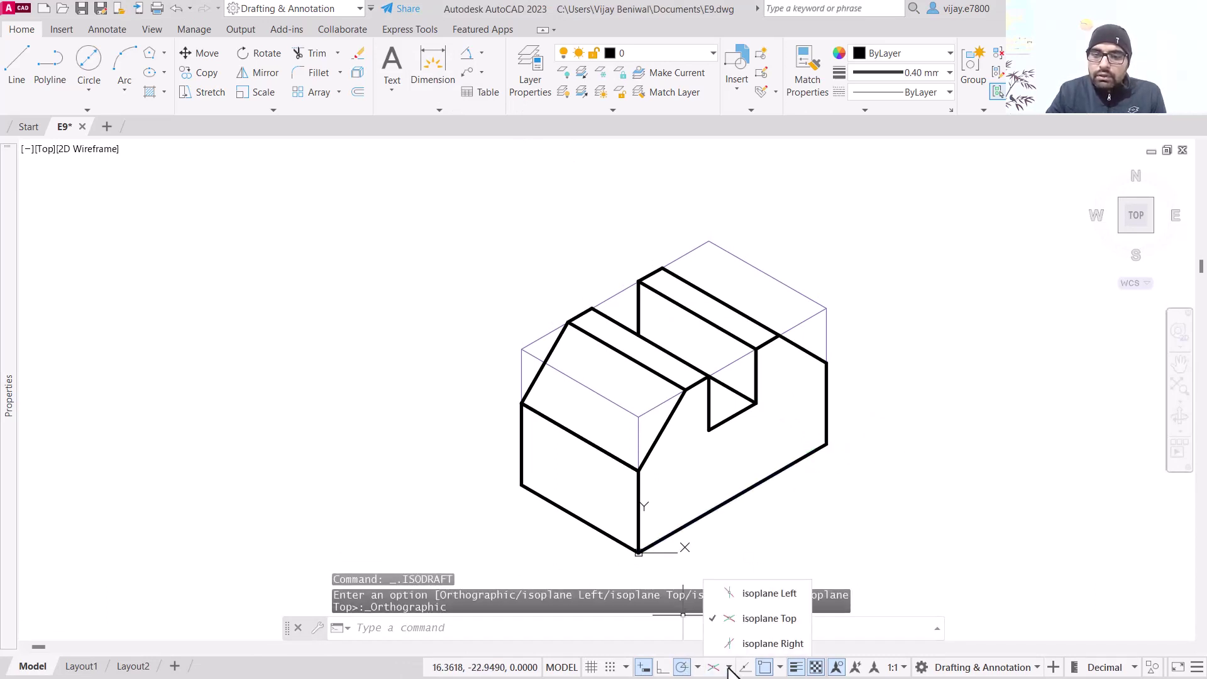
left_click(761, 641)
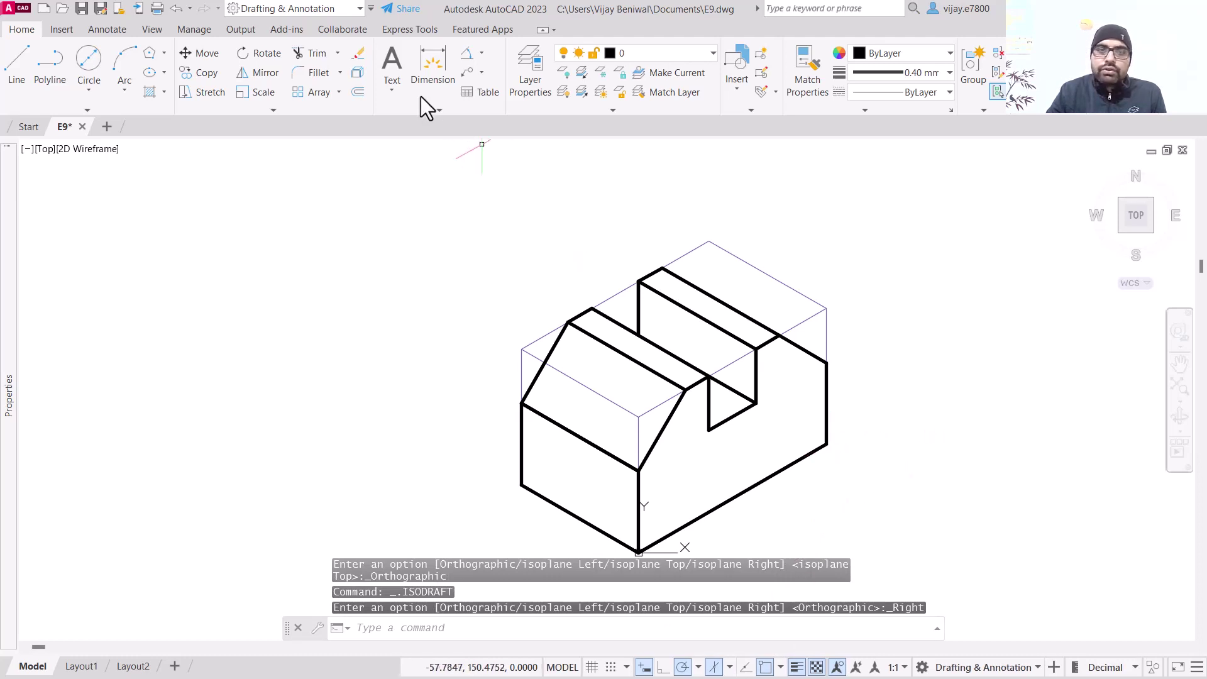
Dimension the height of the right face's rear vertical edge, placing the dimension outside the block
left_click(431, 56)
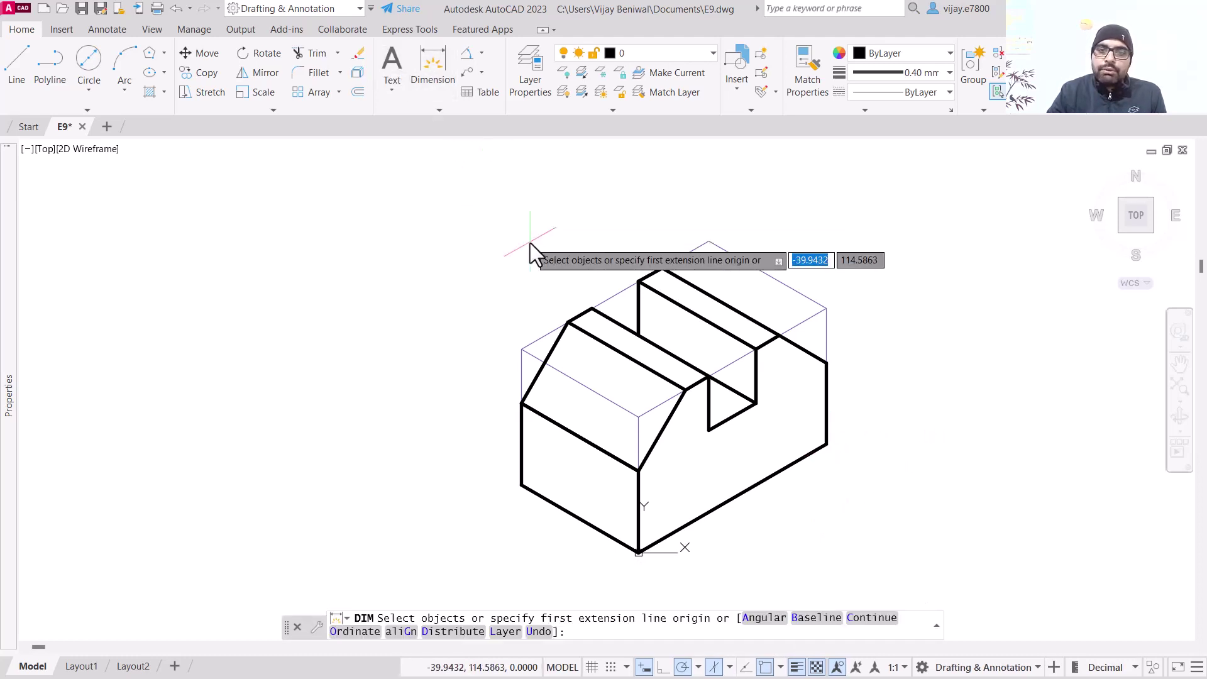
left_click(825, 444)
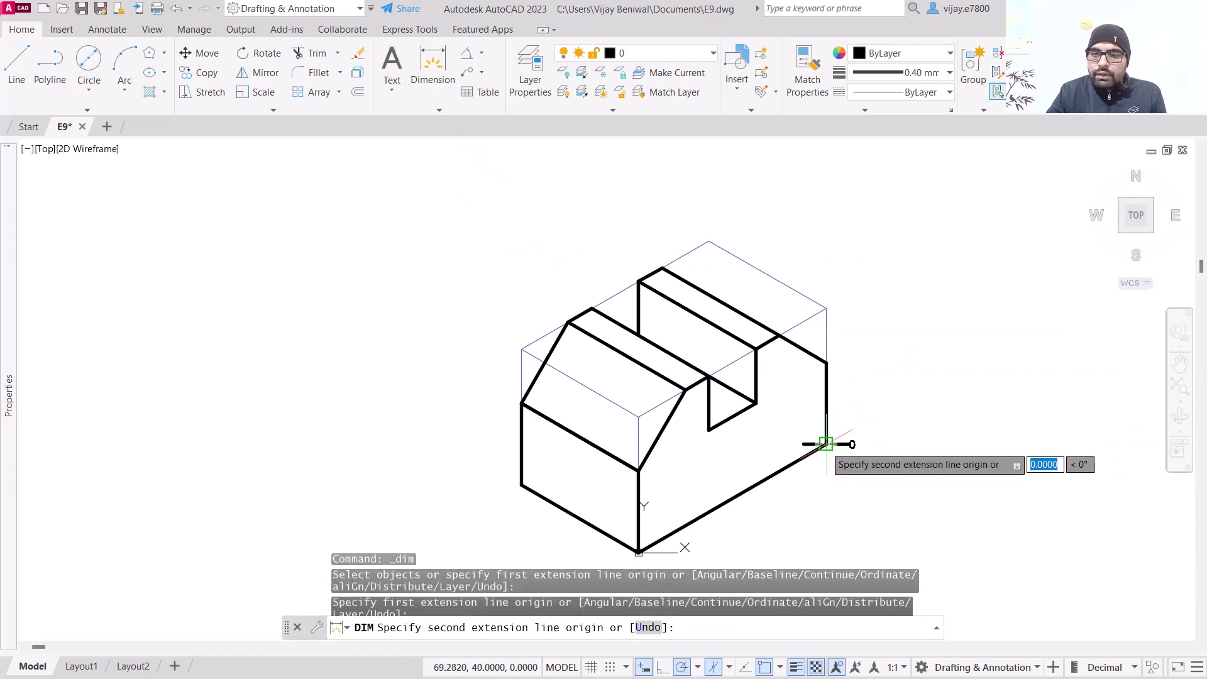
left_click(826, 364)
left_click(885, 404)
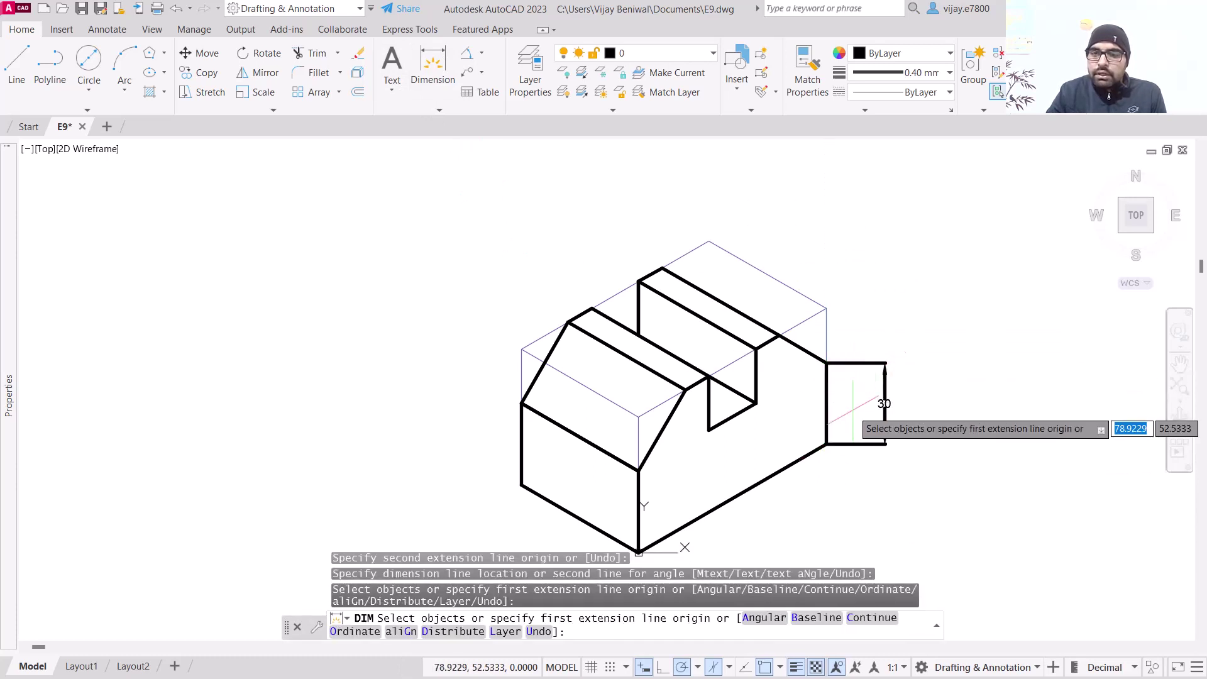
Dimension the height from that edge's upper end to the construction box's top corner, in line with the first dimension
left_click(826, 363)
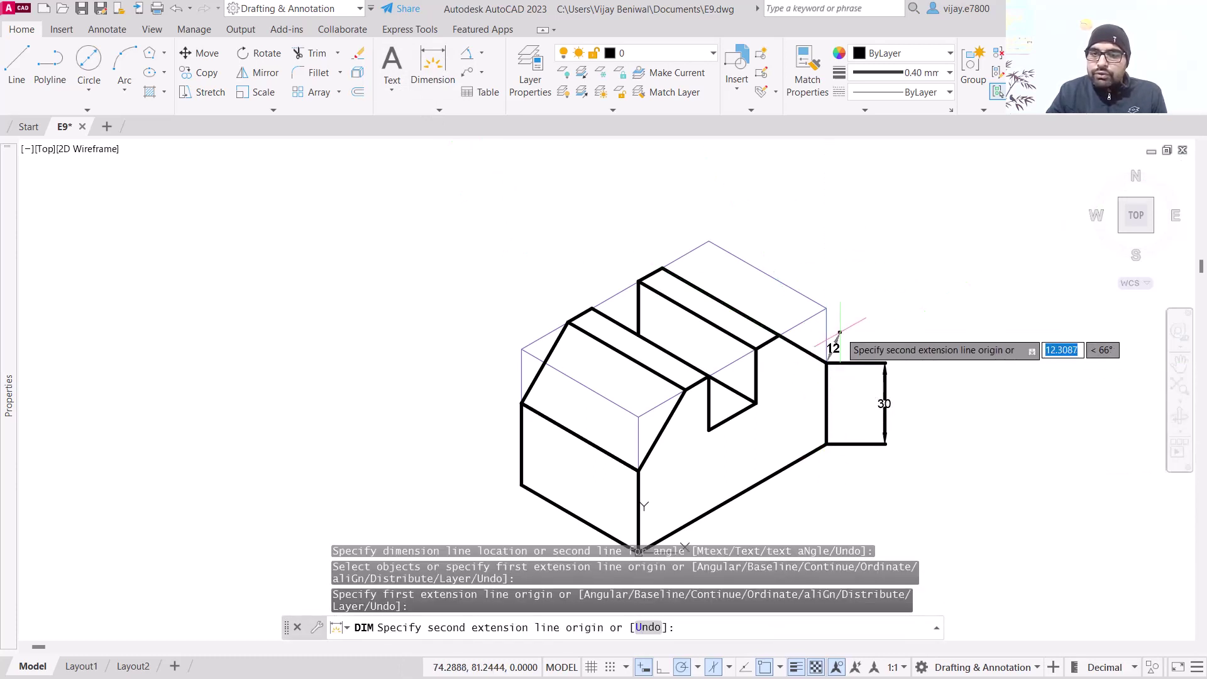
left_click(826, 309)
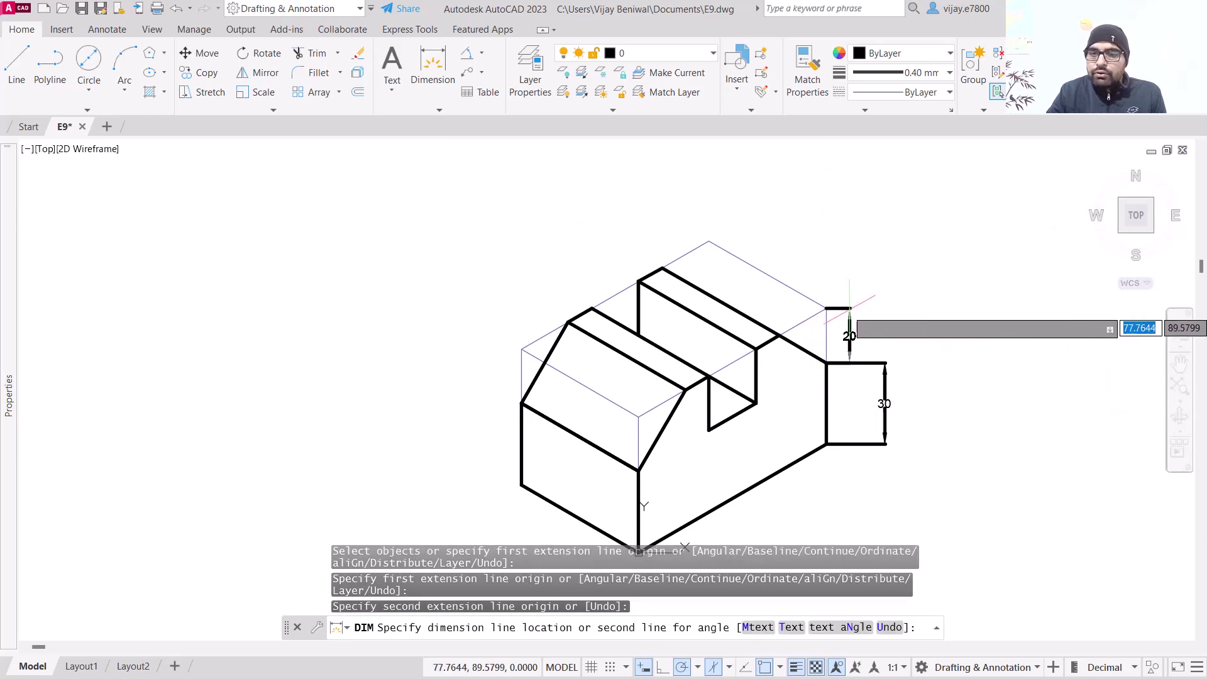
left_click(884, 308)
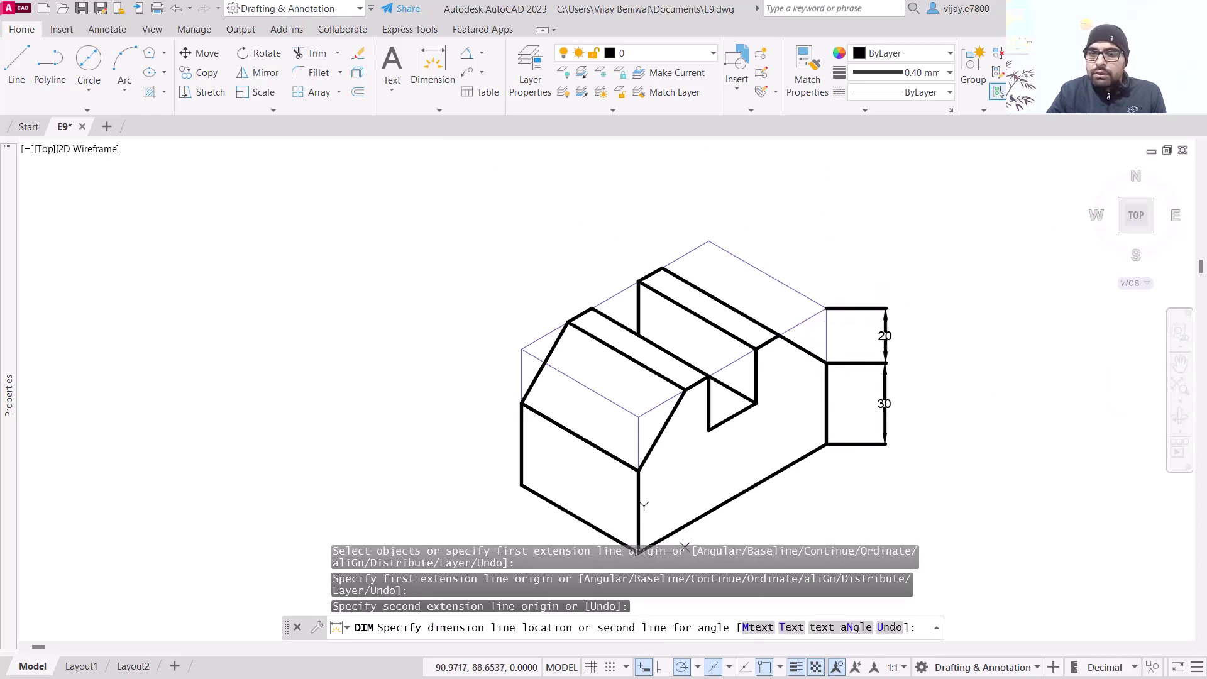
Dimension the length of the right face's bottom edge and the width of the left face's bottom edge, placing both outside the block
left_click(723, 504)
left_click(727, 531)
middle_click_drag(934, 531, 946, 430)
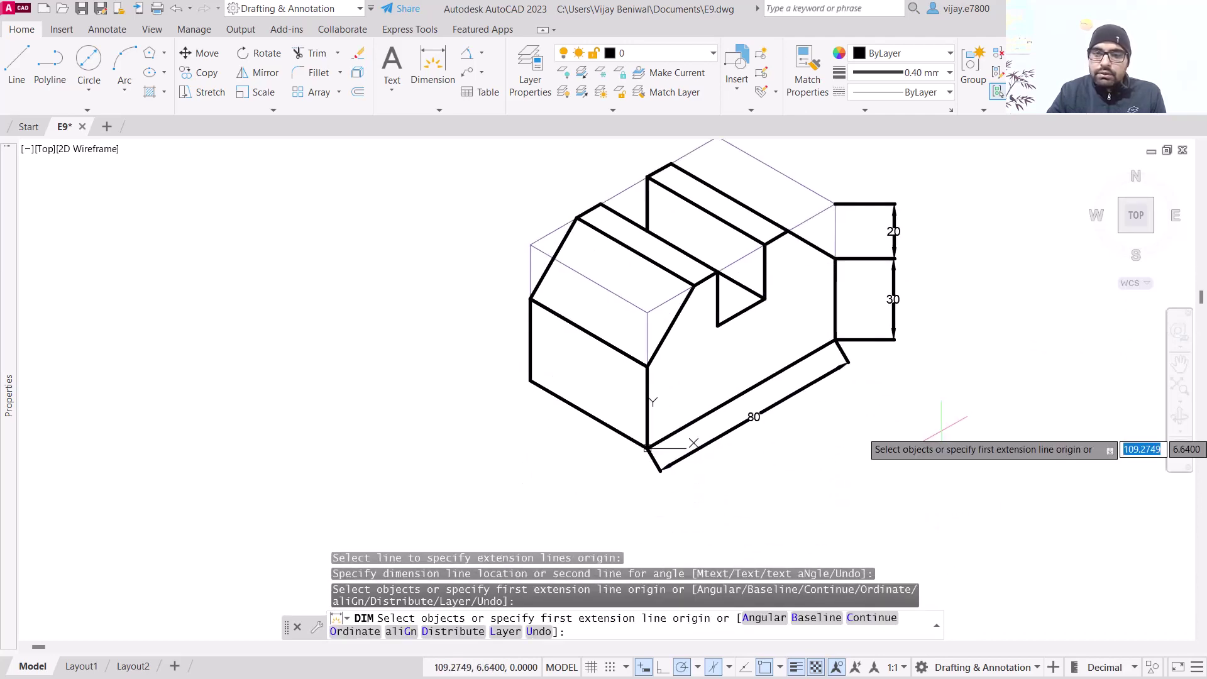
left_click(574, 408)
left_click(559, 438)
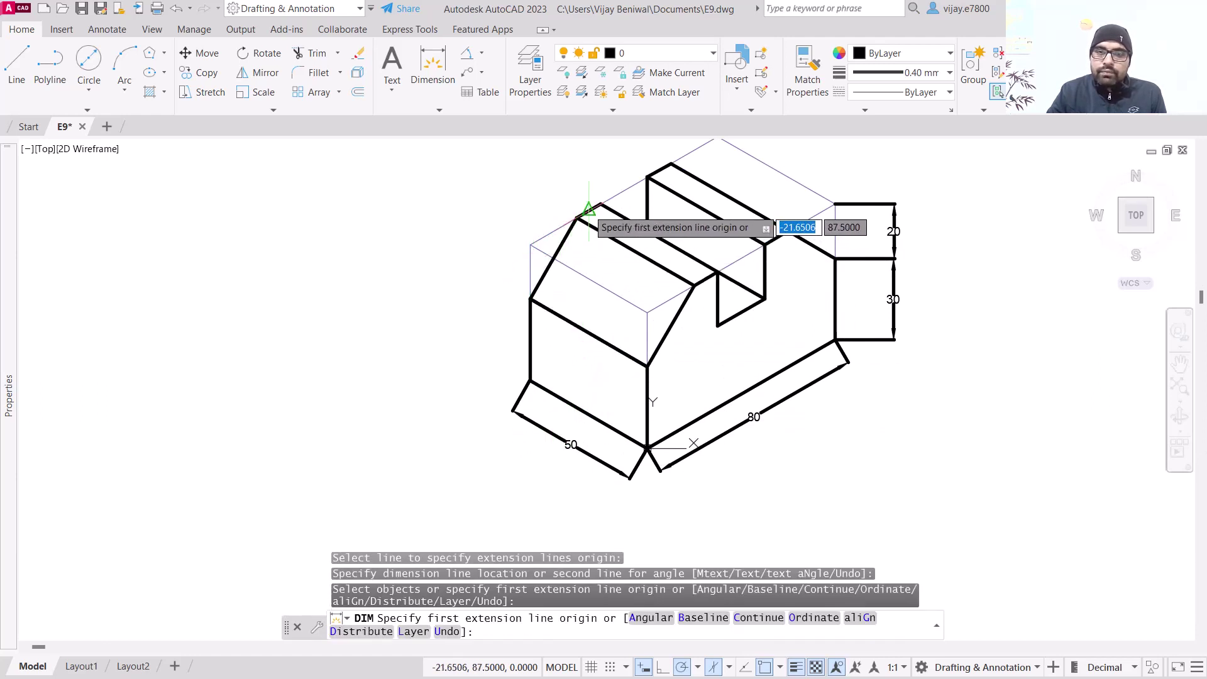
Dimension the short rear edges of the two top strips, placing both dimensions outside the block
left_click(589, 208)
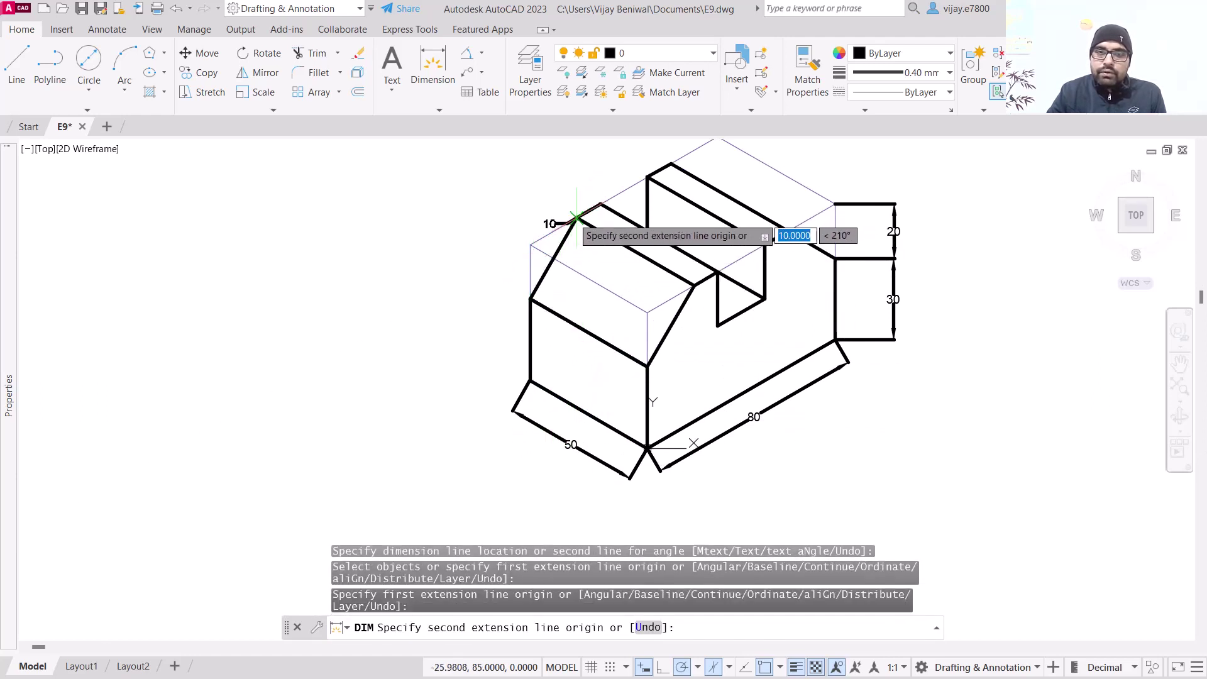
left_click(575, 218)
left_click(562, 195)
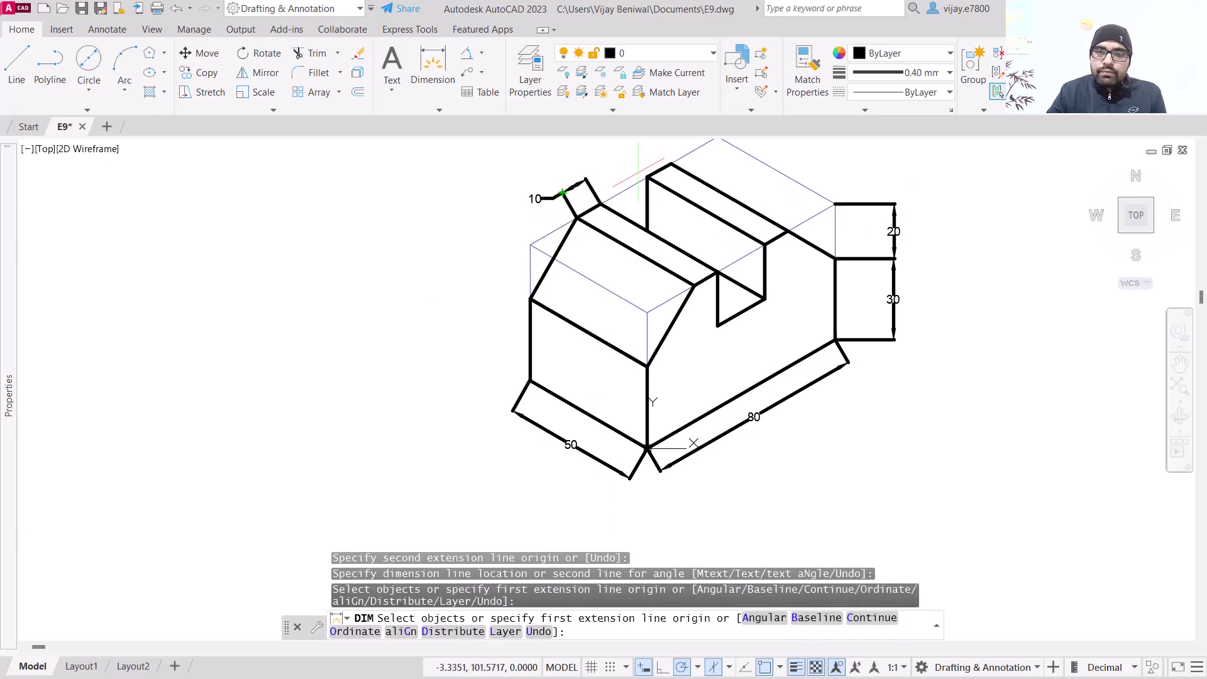
left_click(647, 179)
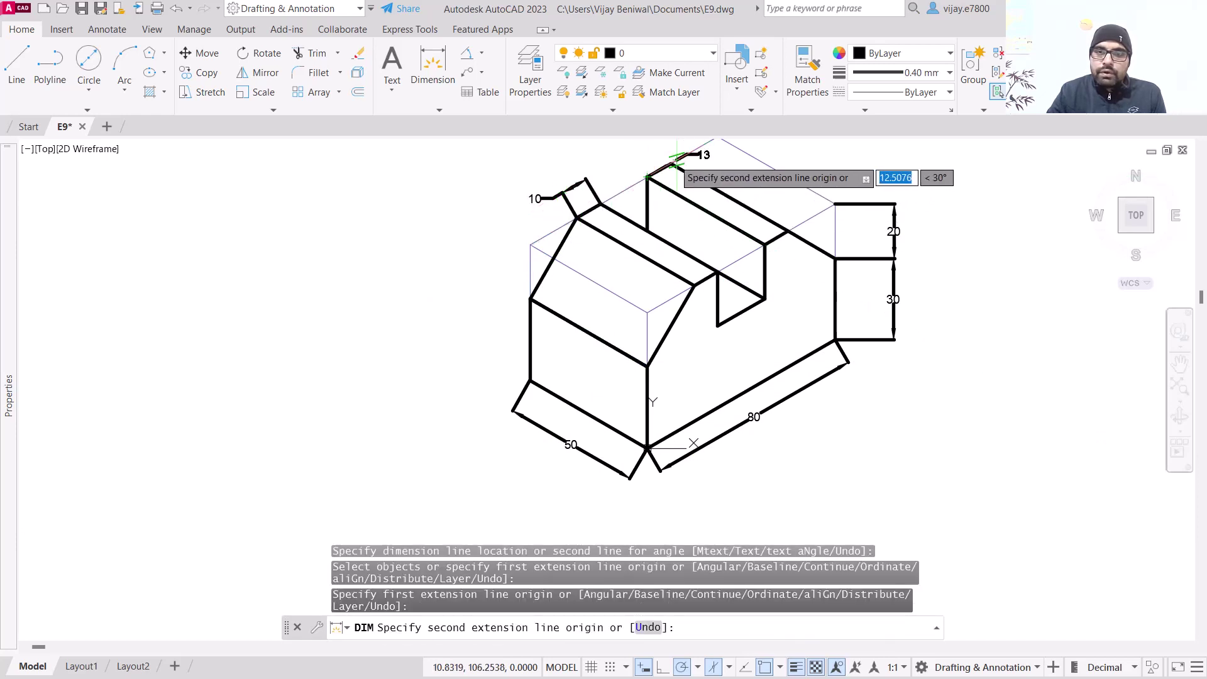
left_click(671, 163)
left_click(649, 152)
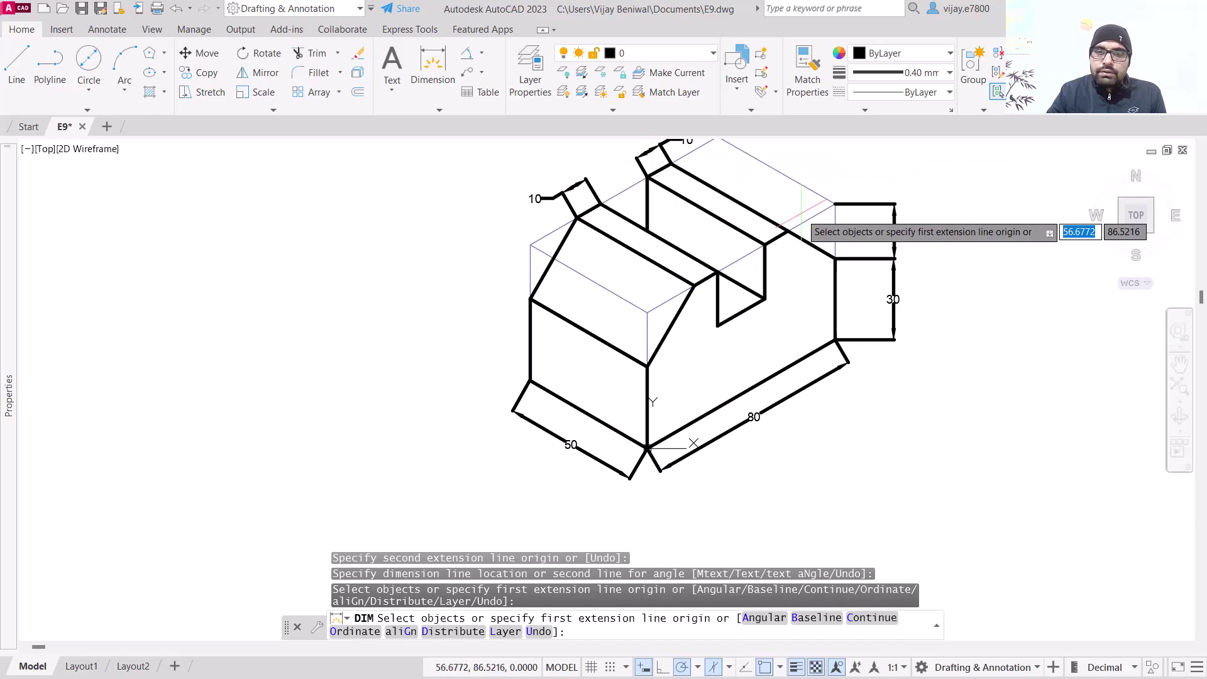
Dimension the notch's depth and the length of its bottom edge on the right face and end the DIM command
key("Return")
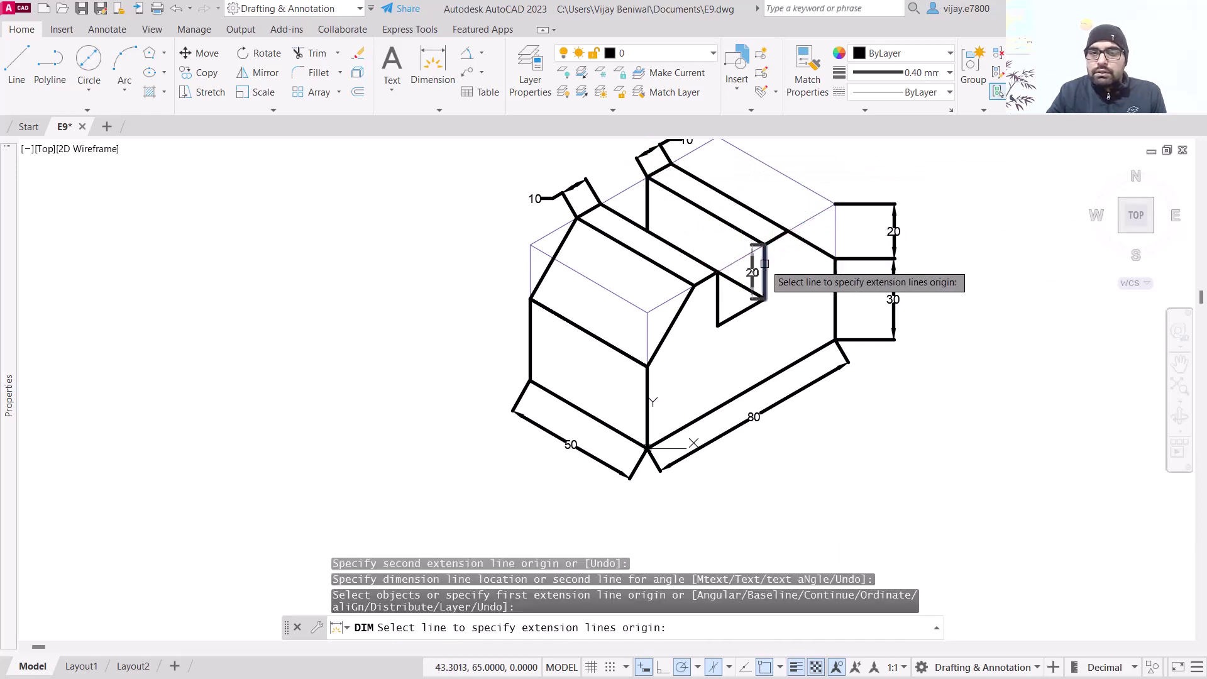
left_click(770, 261)
left_click(786, 272)
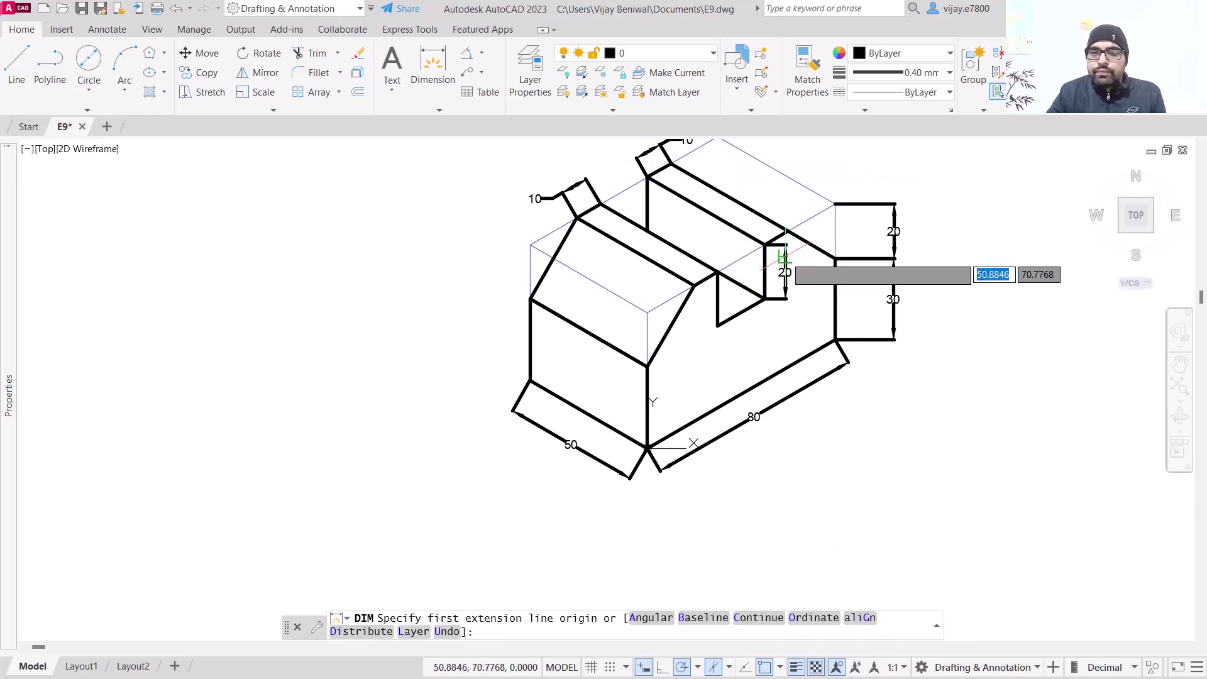
left_click(717, 325)
left_click(766, 300)
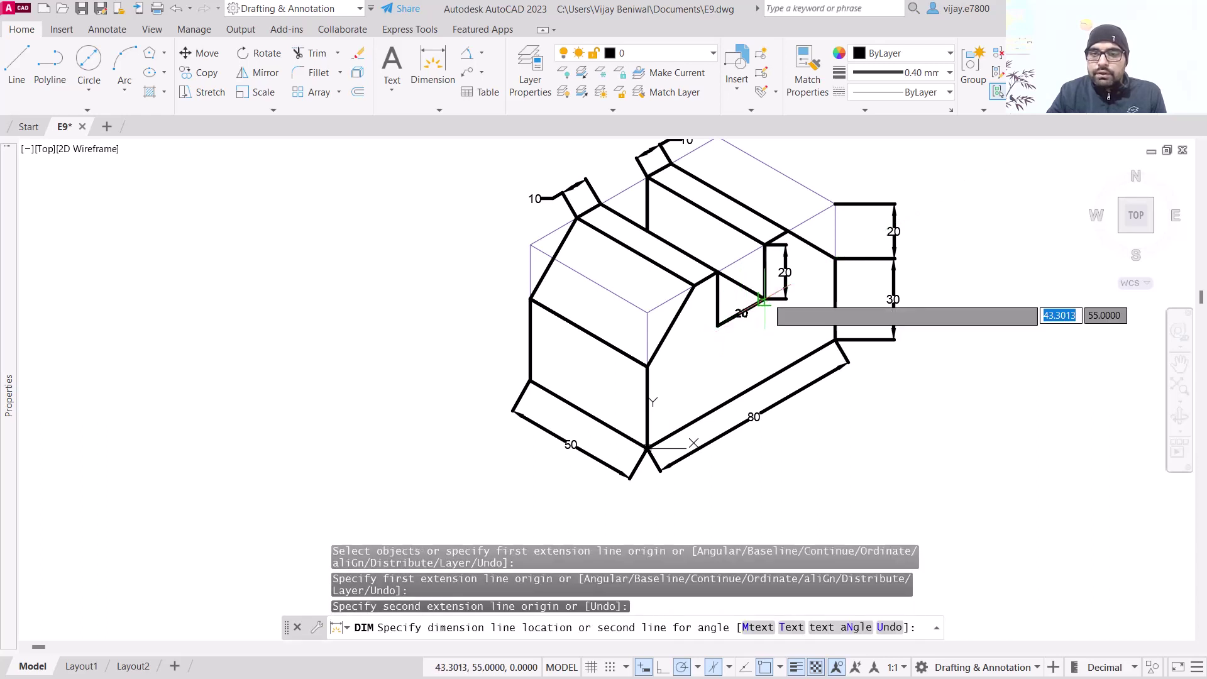
left_click(770, 316)
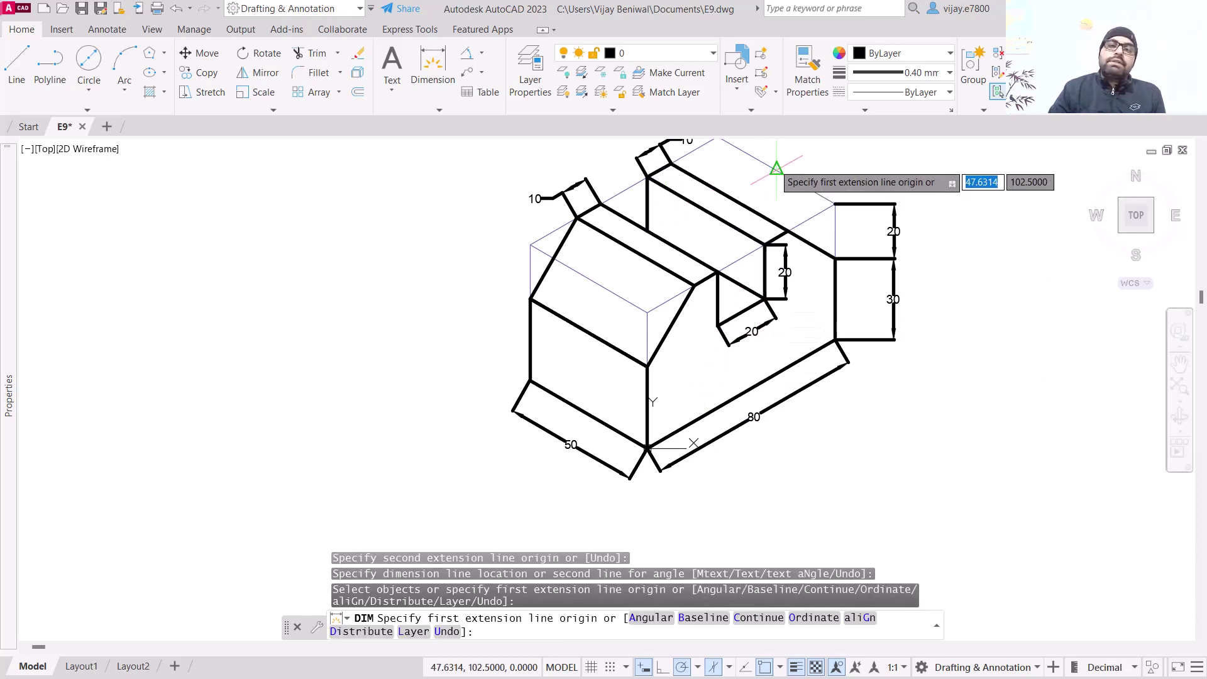
middle_click_drag(814, 221, 735, 254)
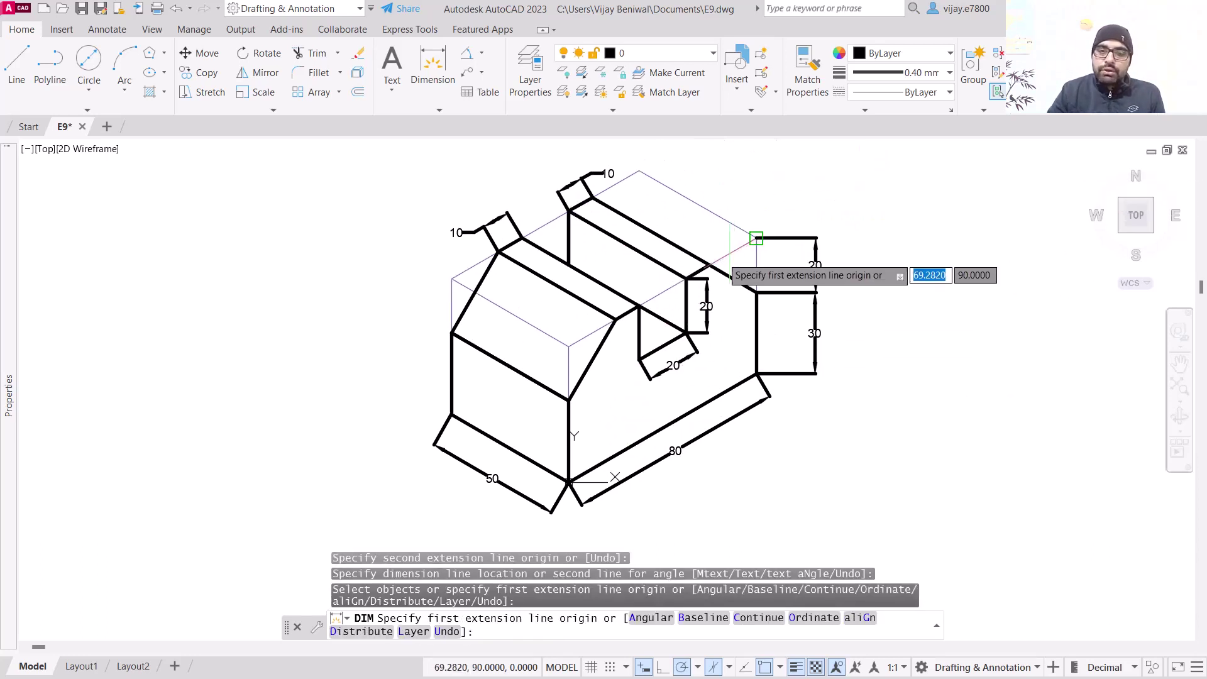
right_click(871, 434)
left_click(912, 132)
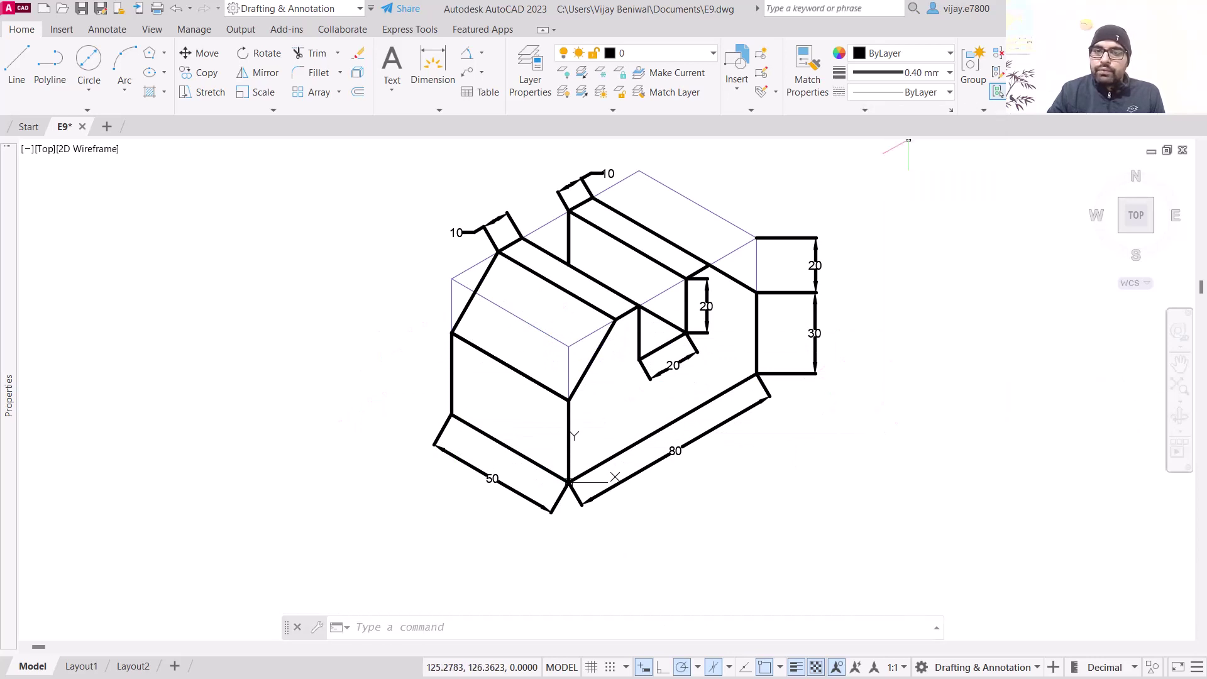
Select all the block's dimensions by picking a few of them and extending the selection with Select Similar
left_click(893, 410)
left_click(787, 221)
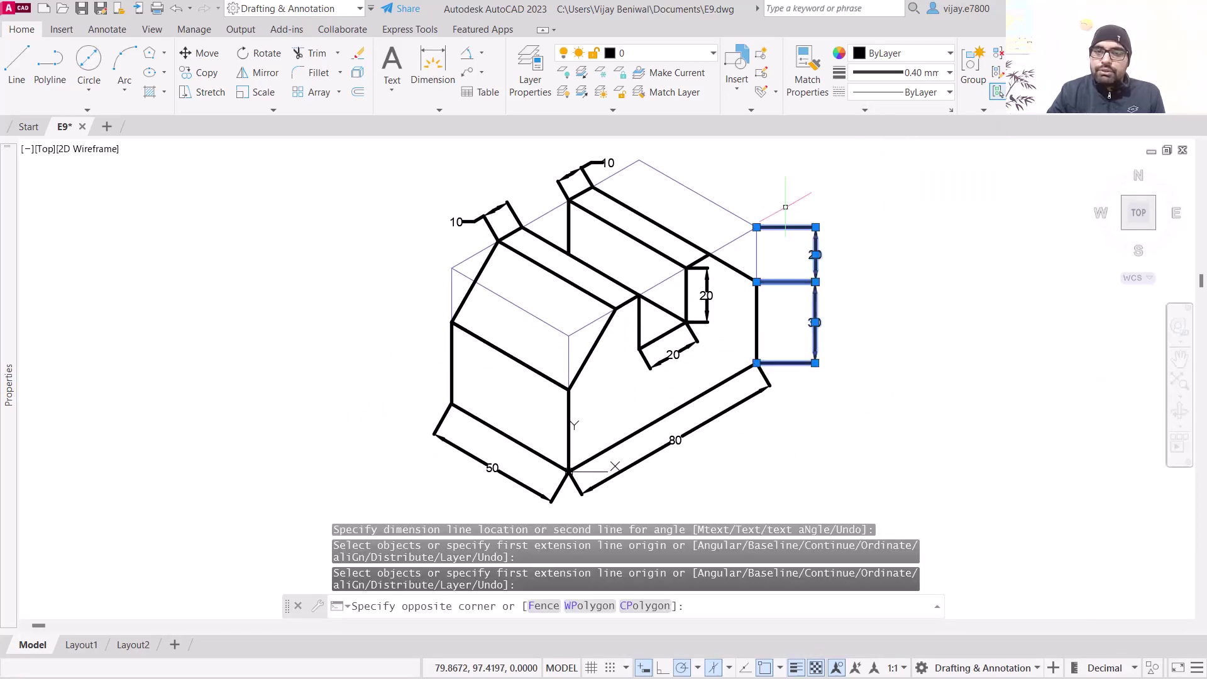
right_click(797, 258)
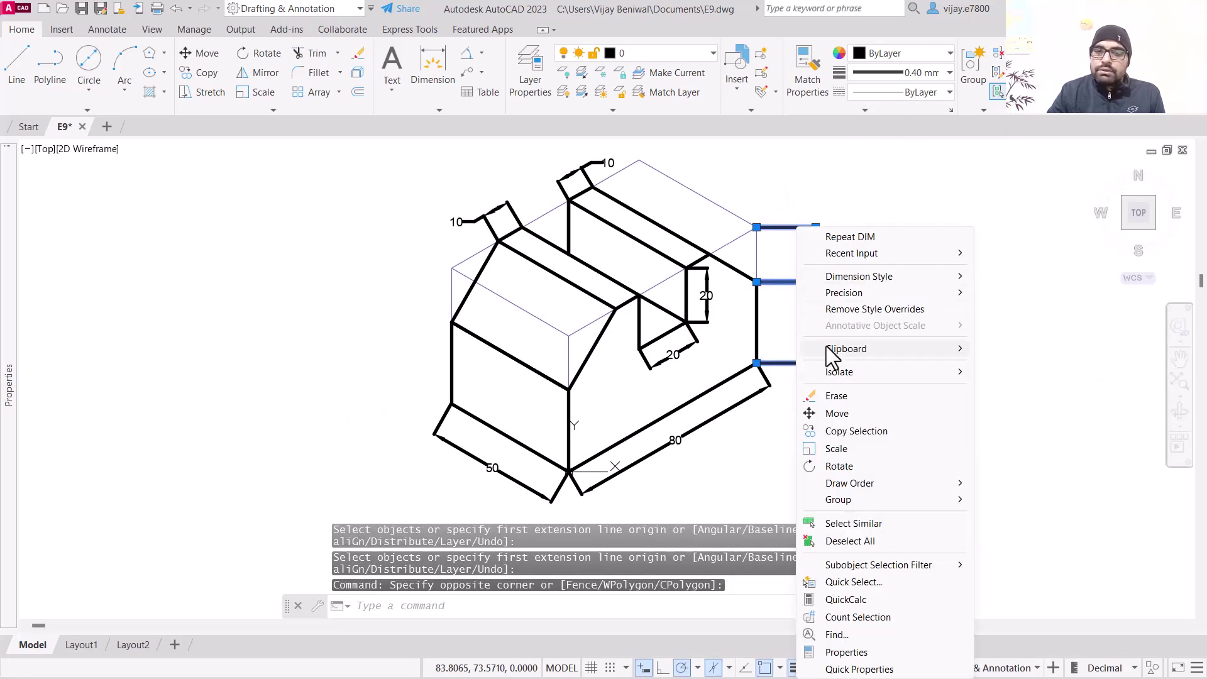
left_click(848, 522)
left_click(704, 426)
left_click(703, 424)
left_click(703, 425)
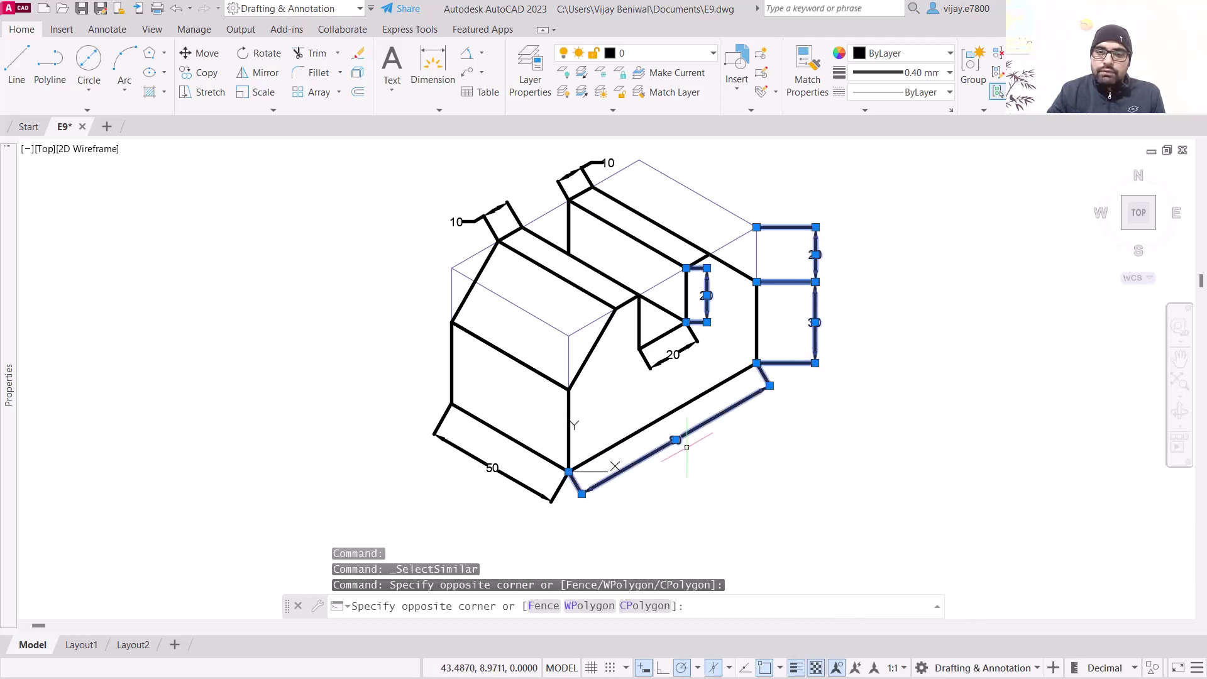
left_click(686, 447)
right_click(674, 355)
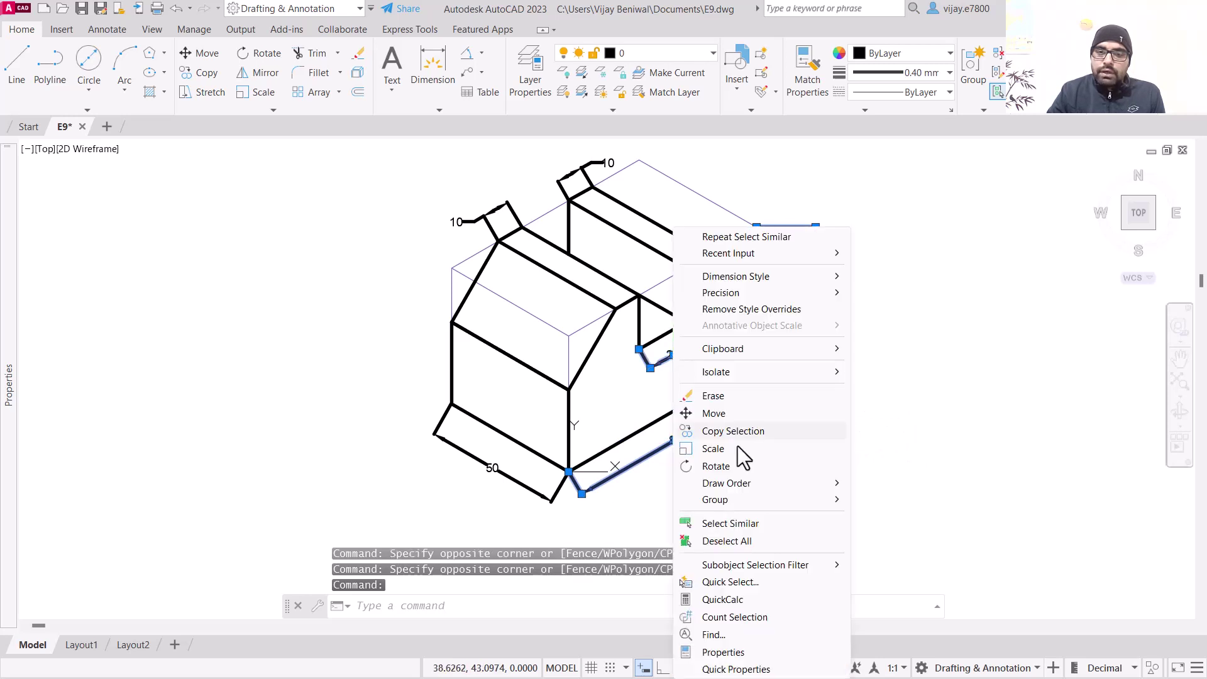
left_click(730, 524)
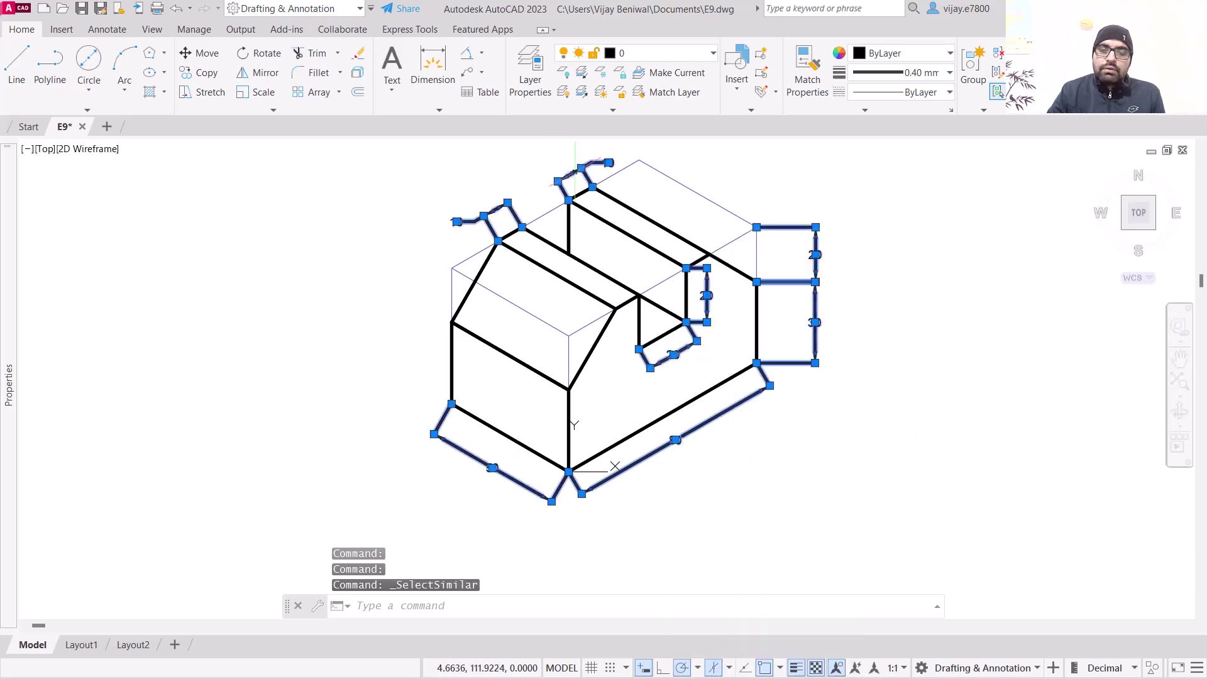
Set the lineweight of the selected dimensions to 0.00 mm in their properties
right_click(439, 230)
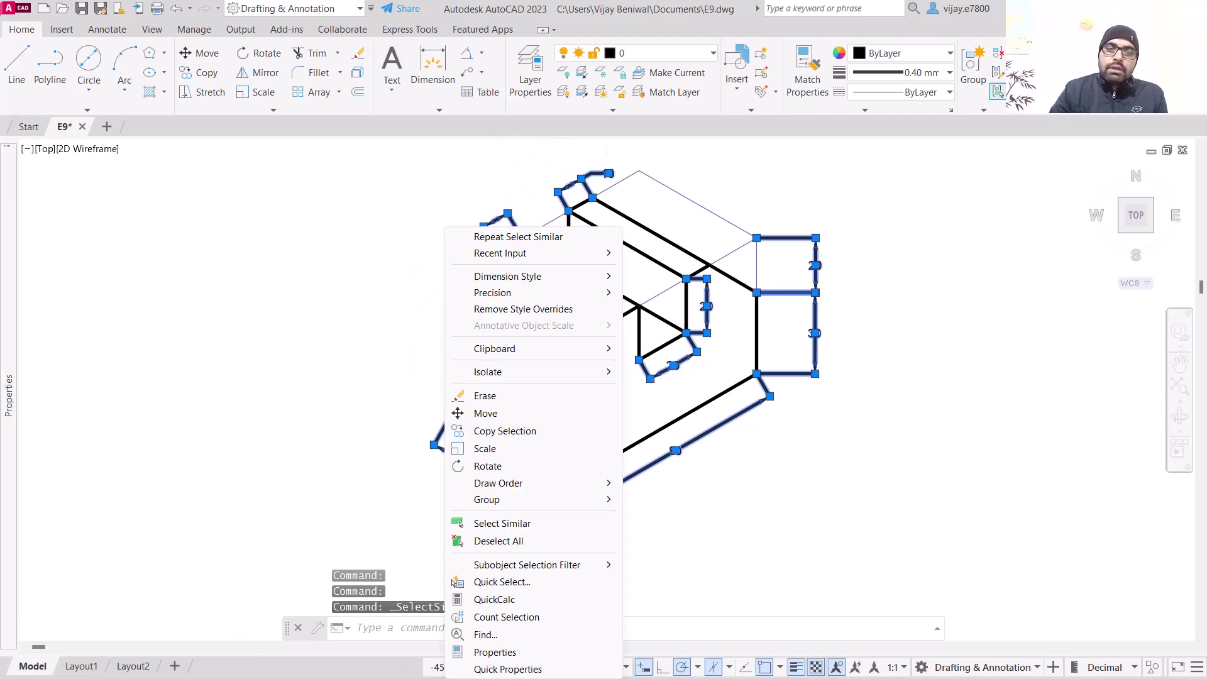
left_click(497, 651)
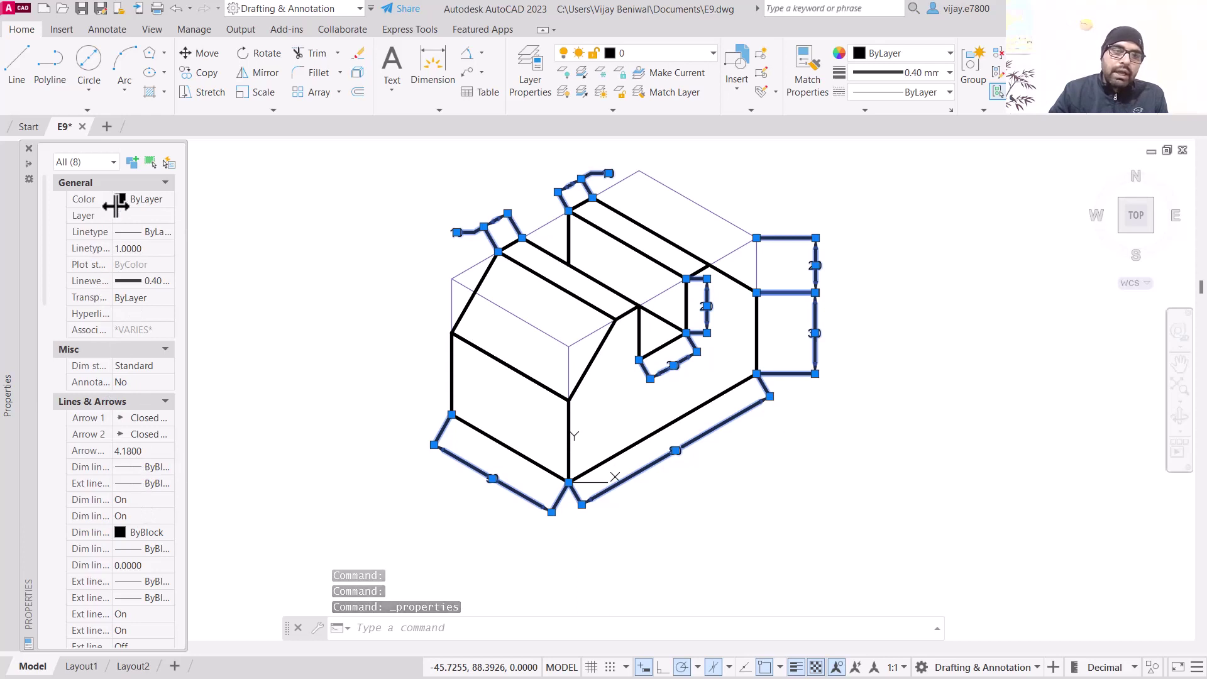
left_click(141, 283)
left_click(151, 281)
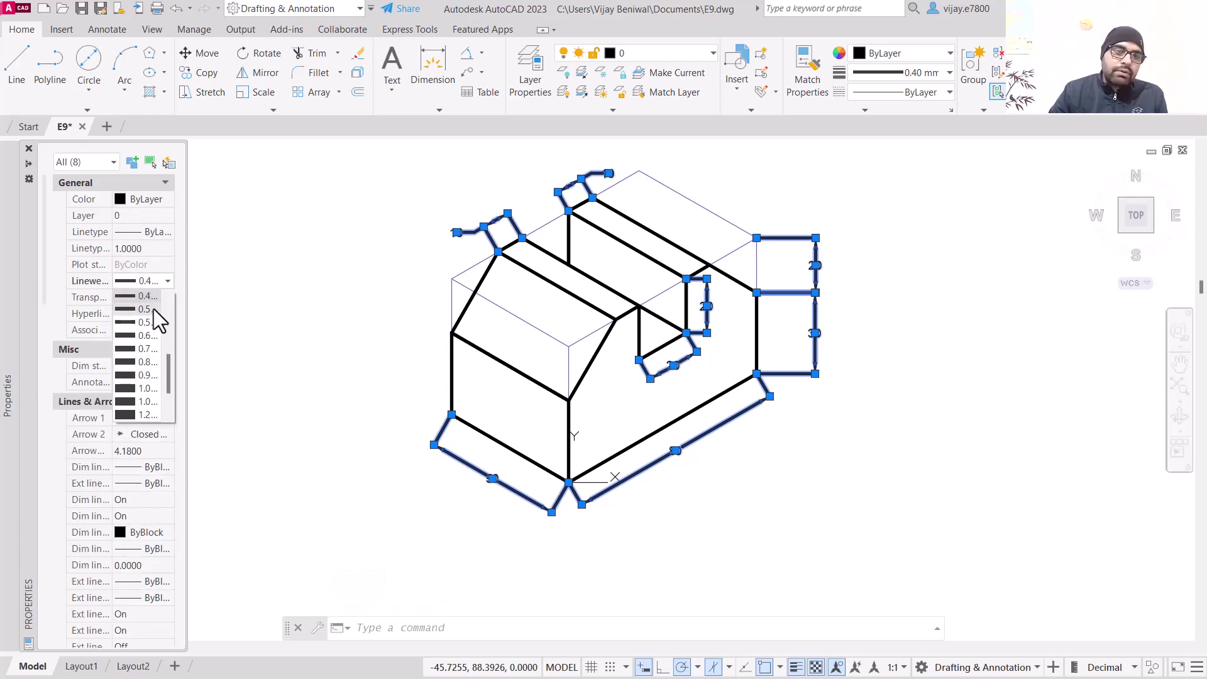
left_click(139, 335)
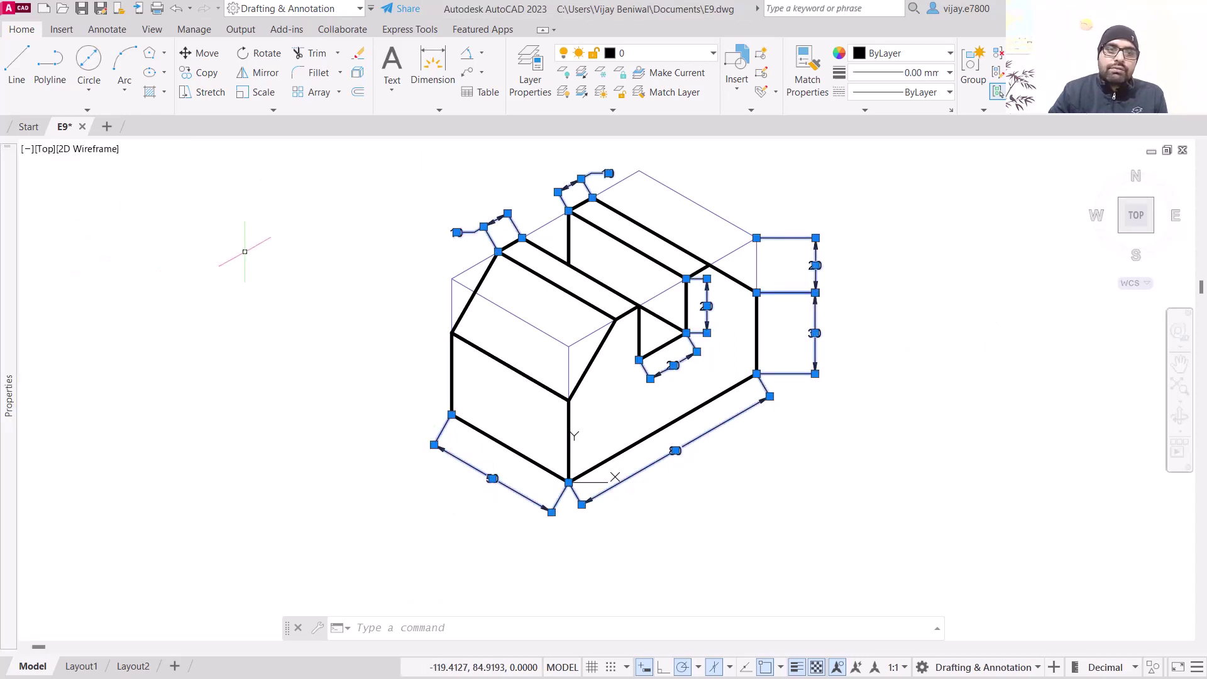
Change the colour of the selected dimensions to Red and clear the selection
right_click(413, 283)
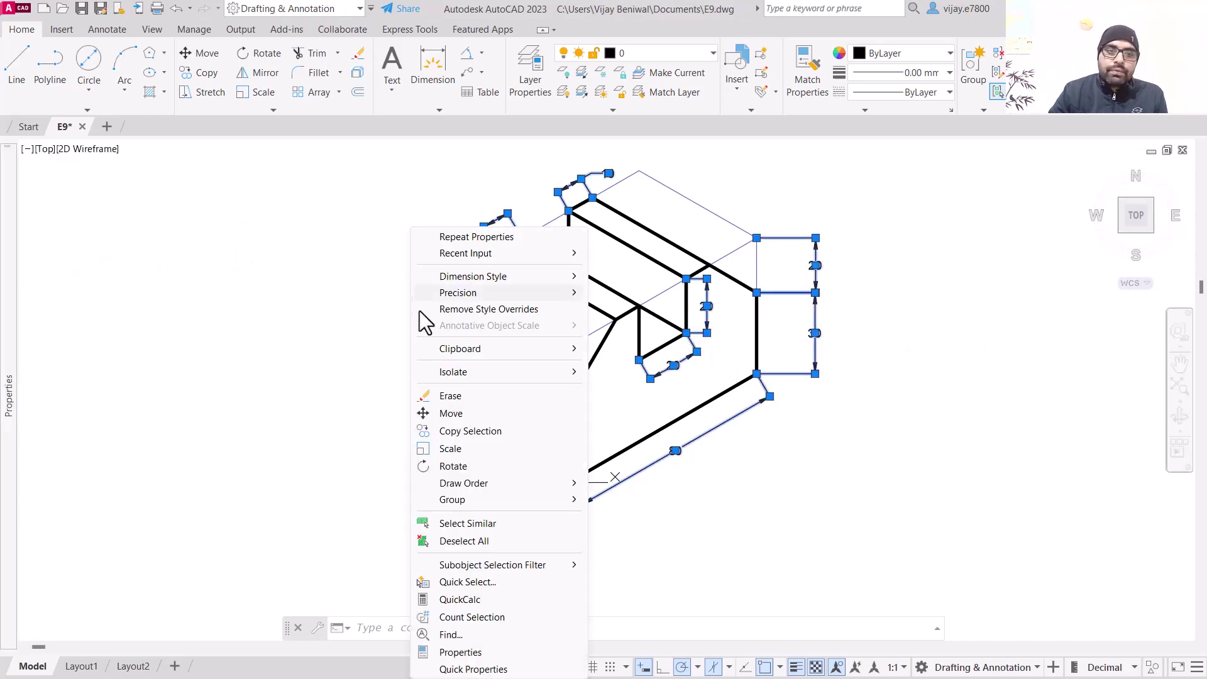
left_click(460, 652)
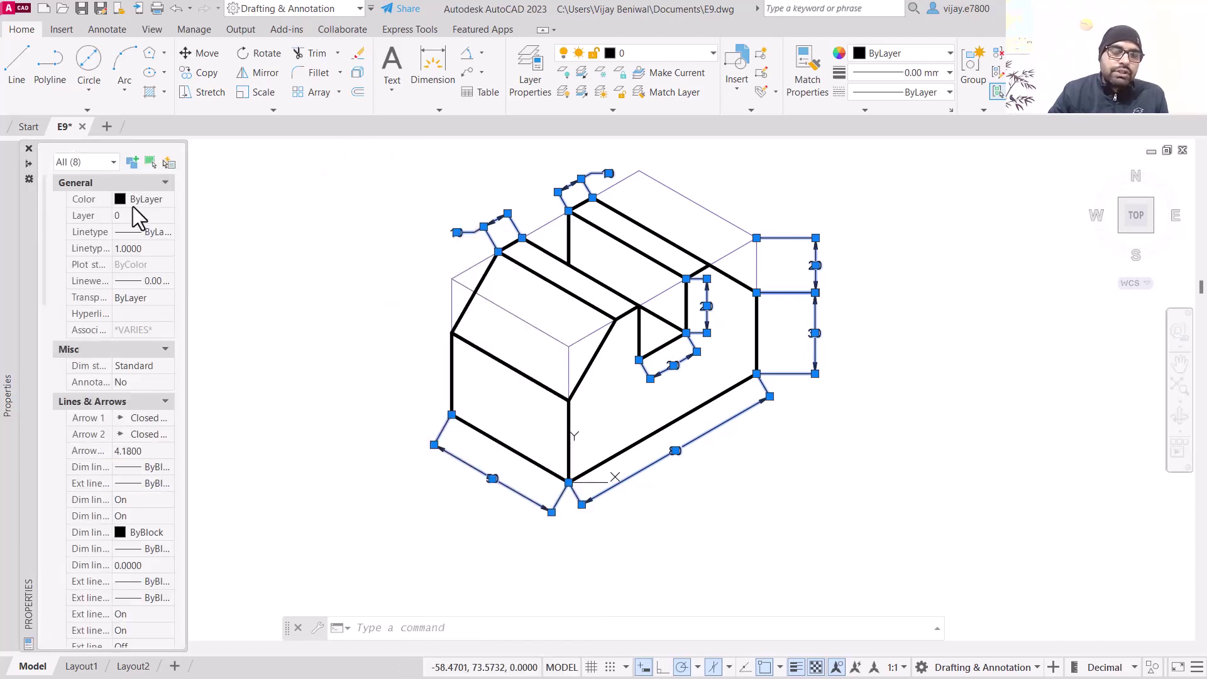
left_click(136, 199)
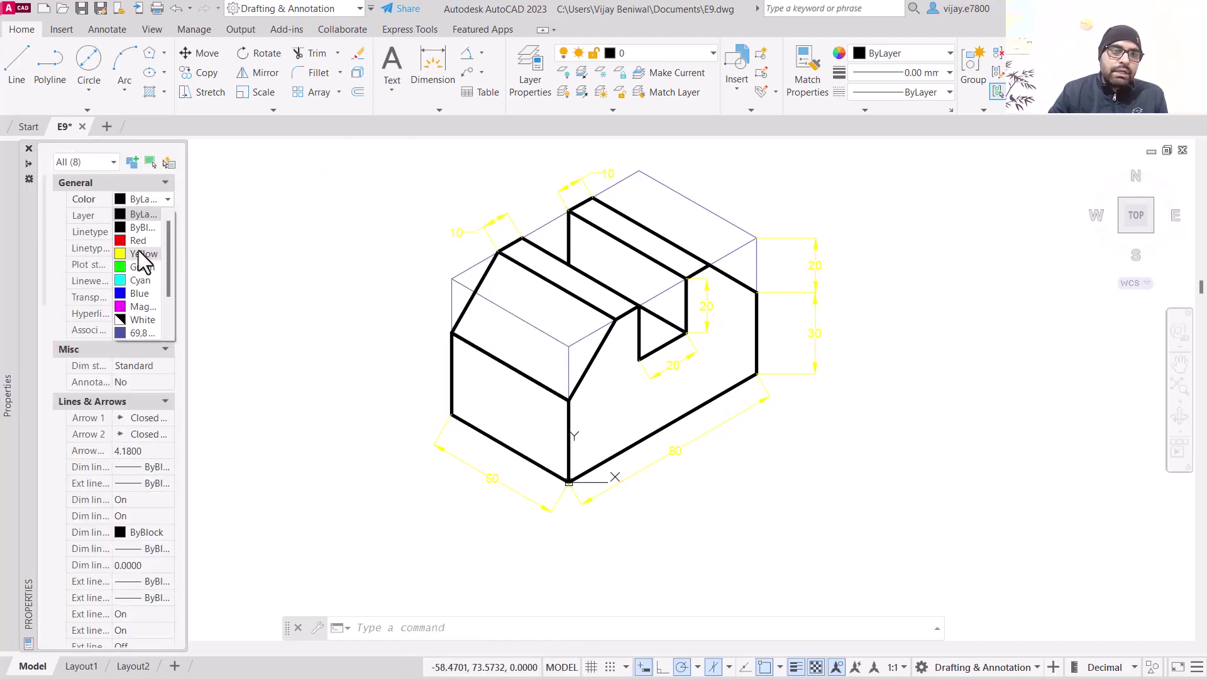
left_click(130, 237)
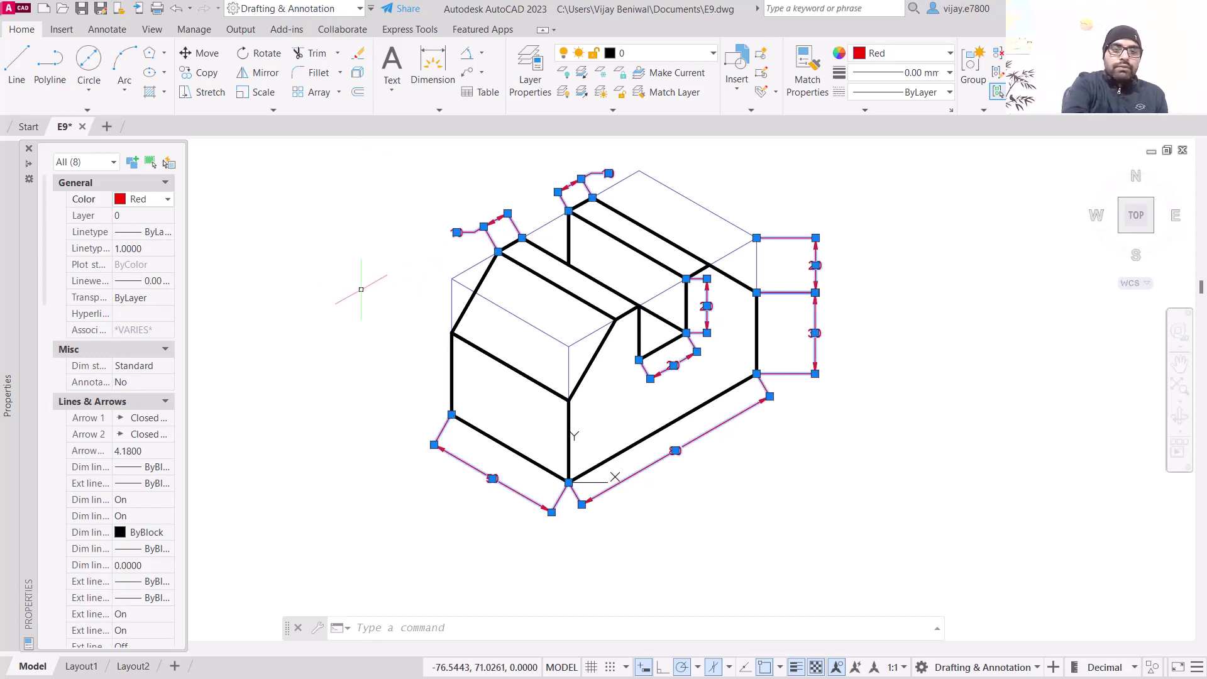
key("Escape")
key("ctrl+1")
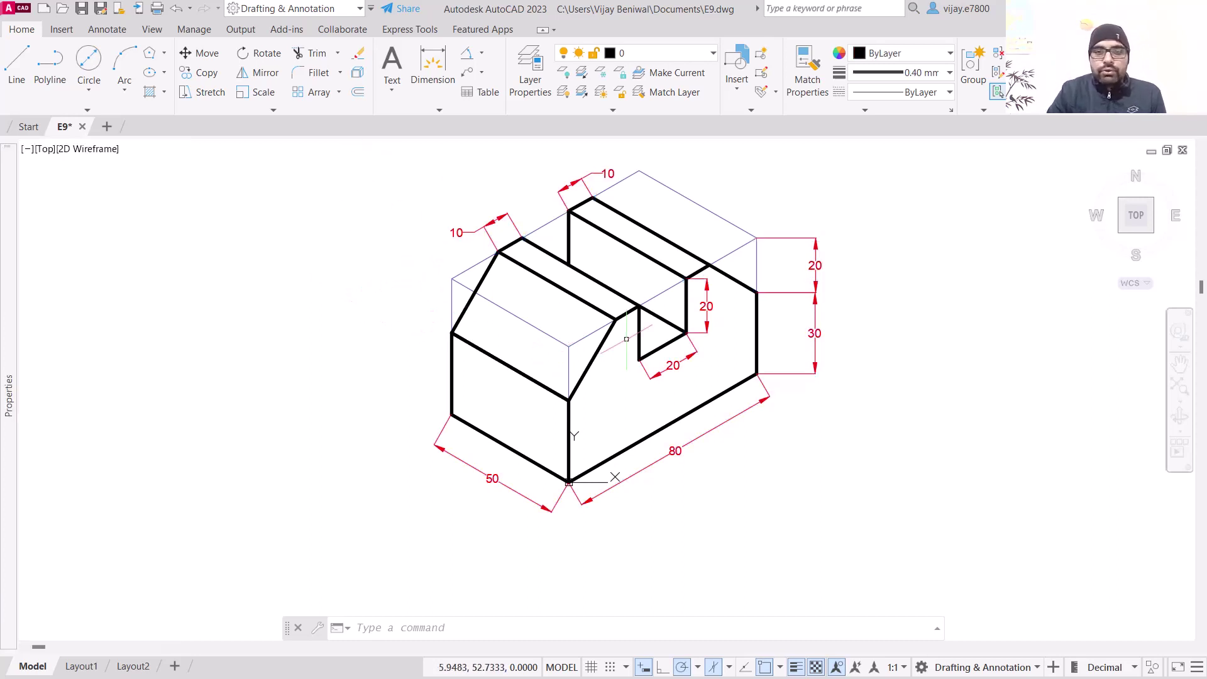
Select the two stacked height dimensions outside the block's right face
left_click(867, 397)
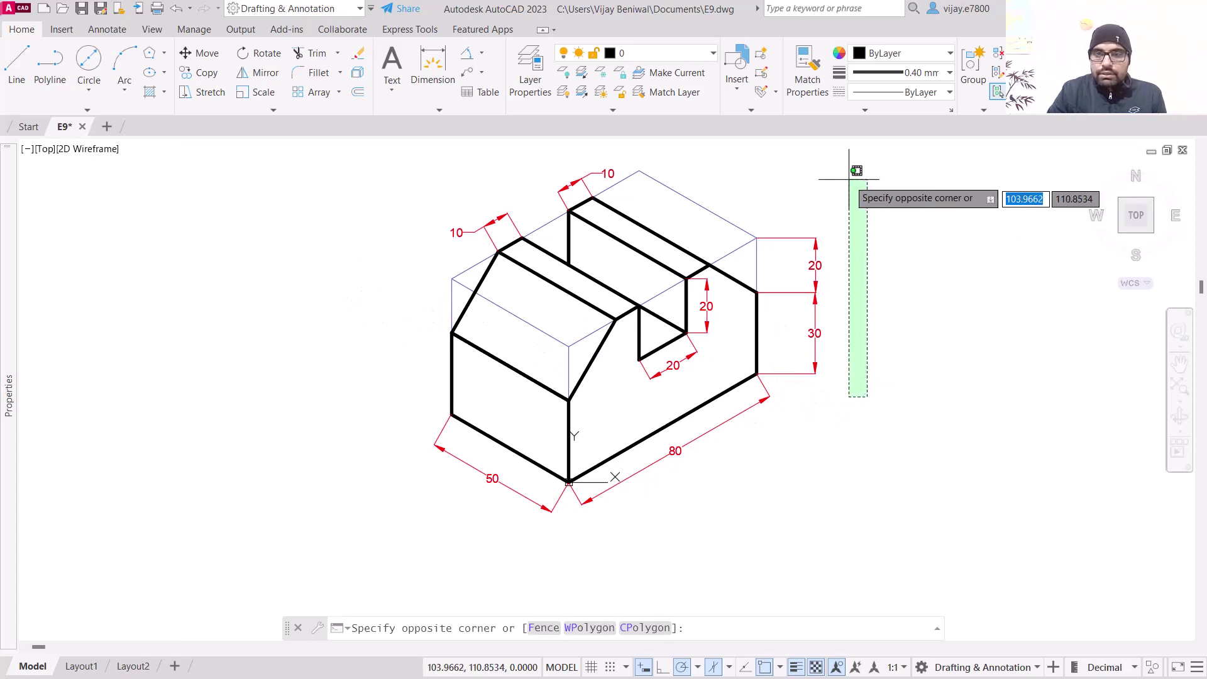
left_click(794, 171)
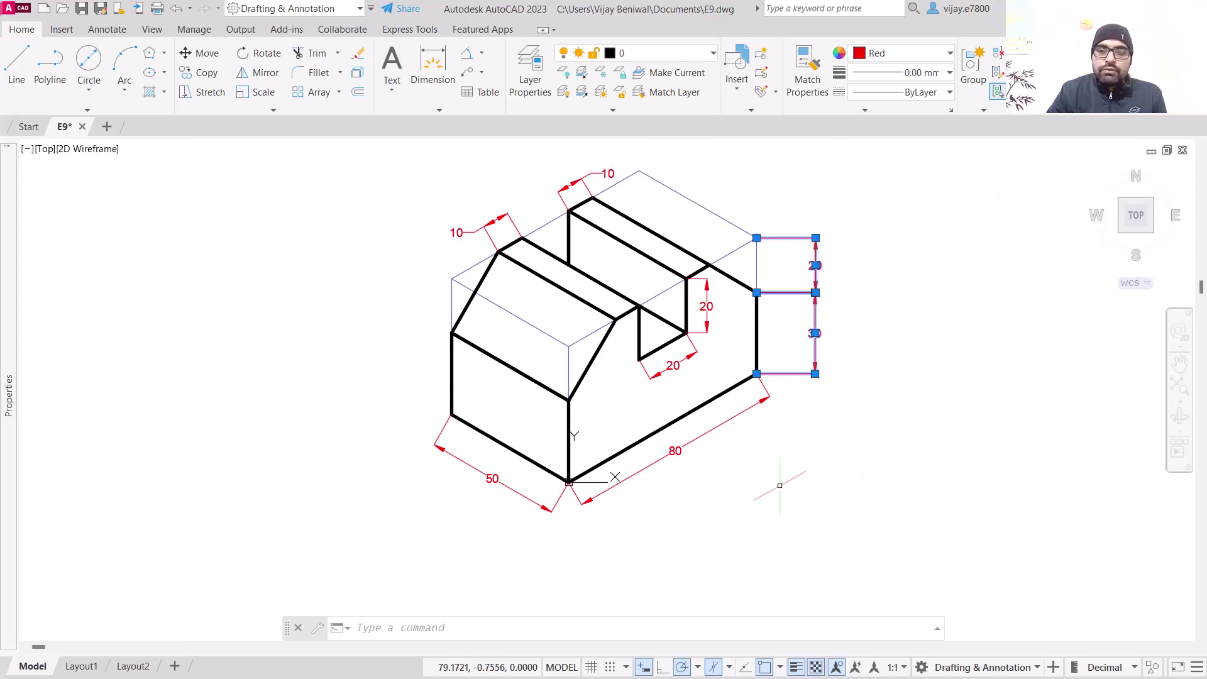
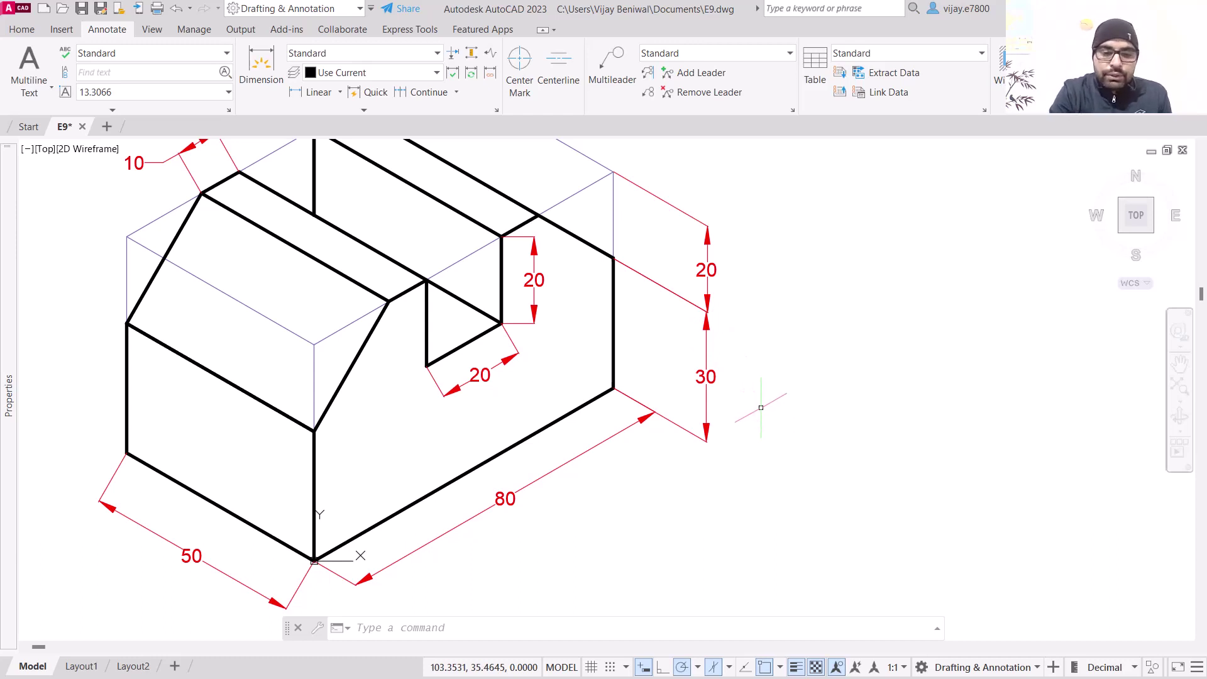
key("BackSpace")
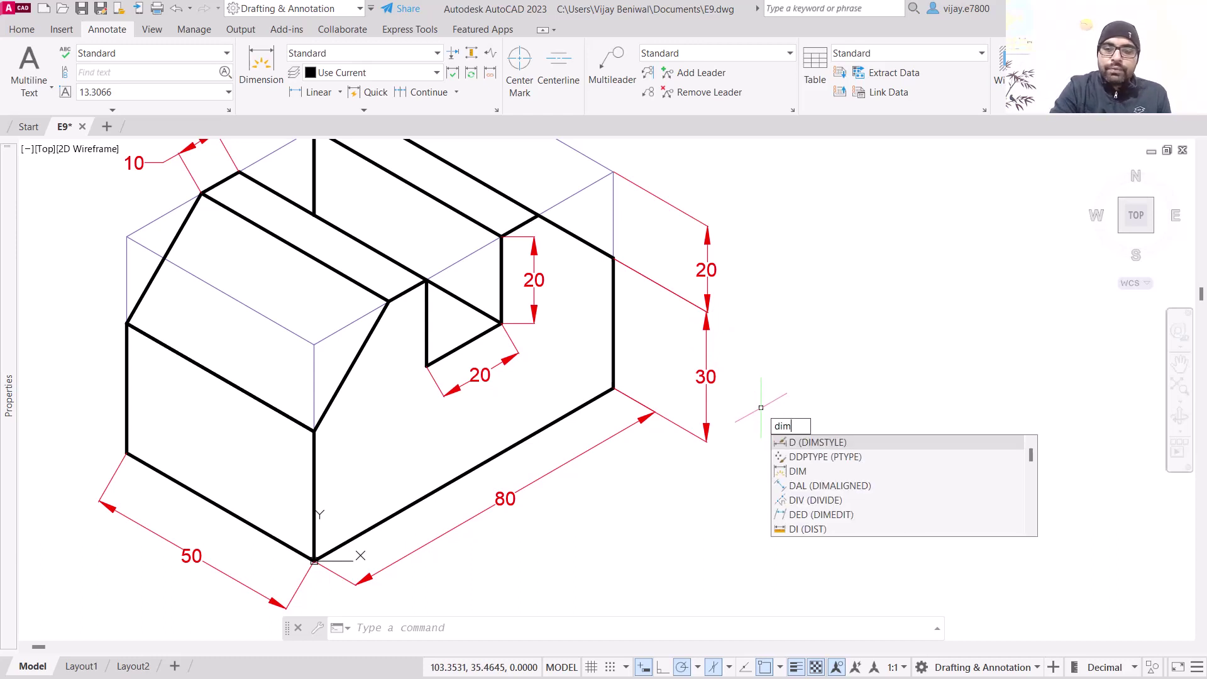
key("Return")
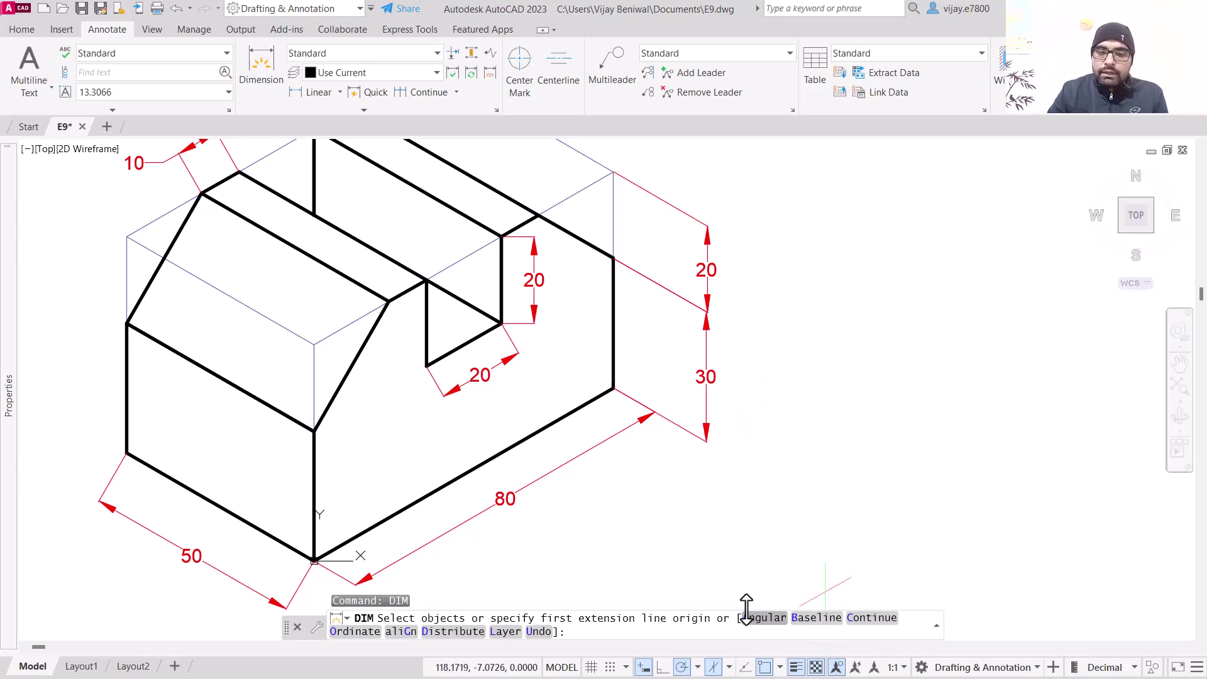
left_click(407, 634)
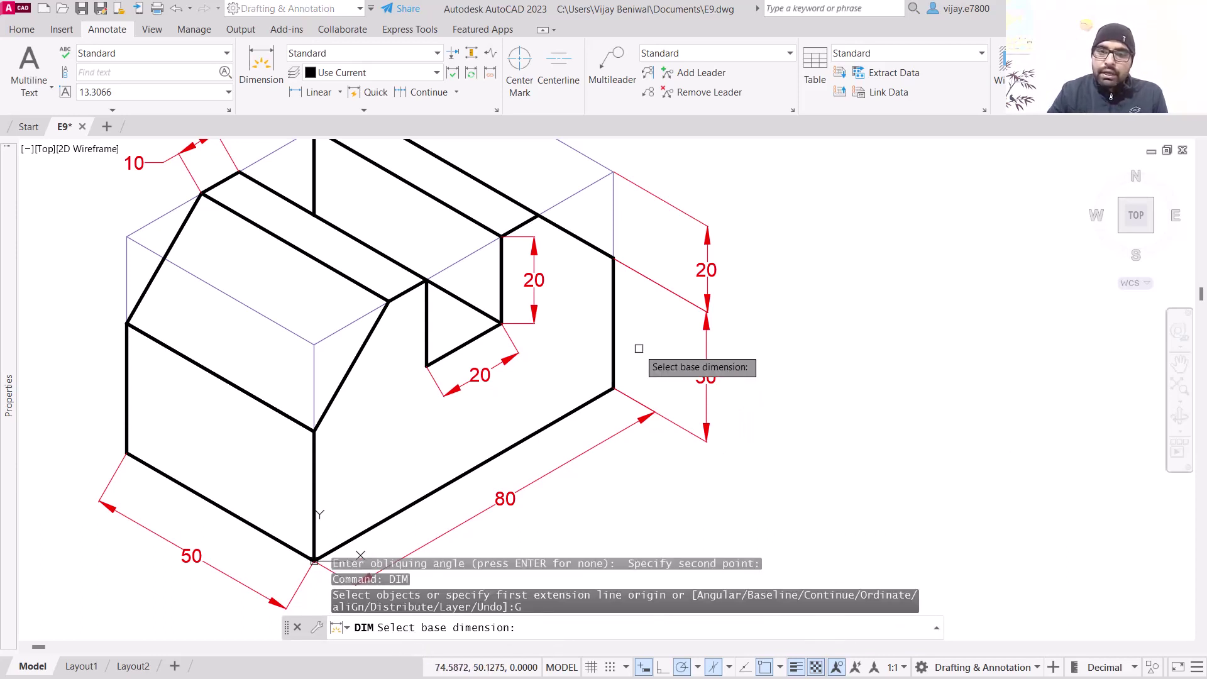
left_click(591, 452)
left_click(710, 384)
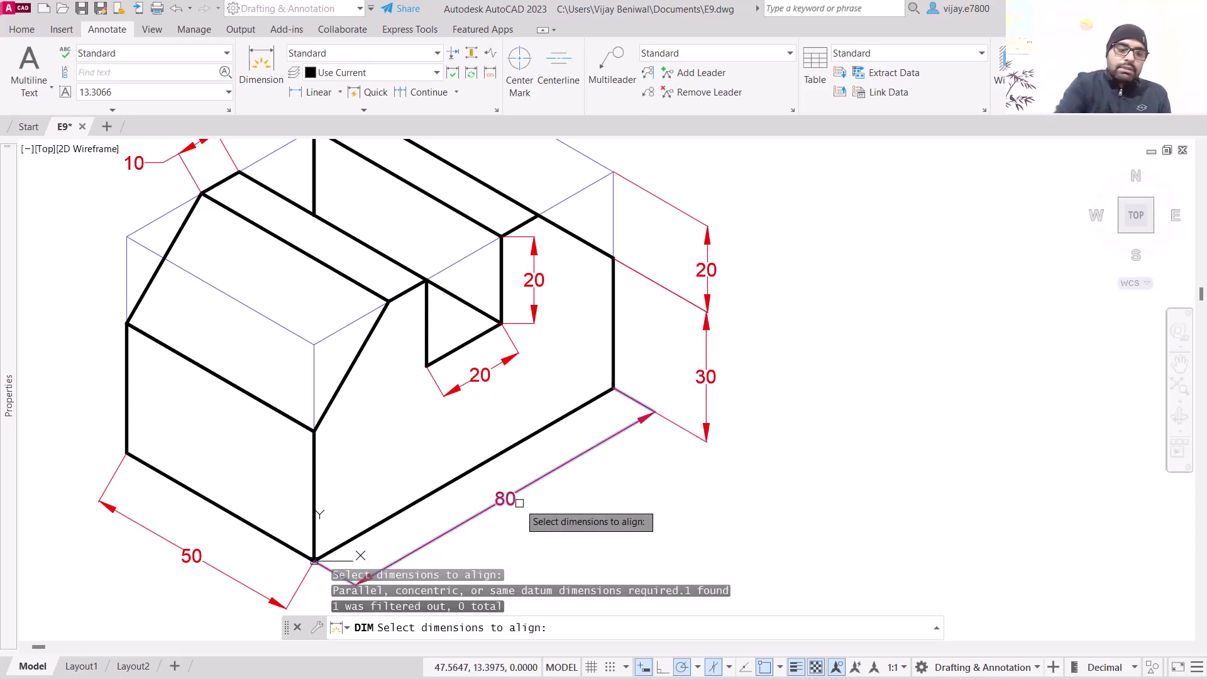
key("Escape")
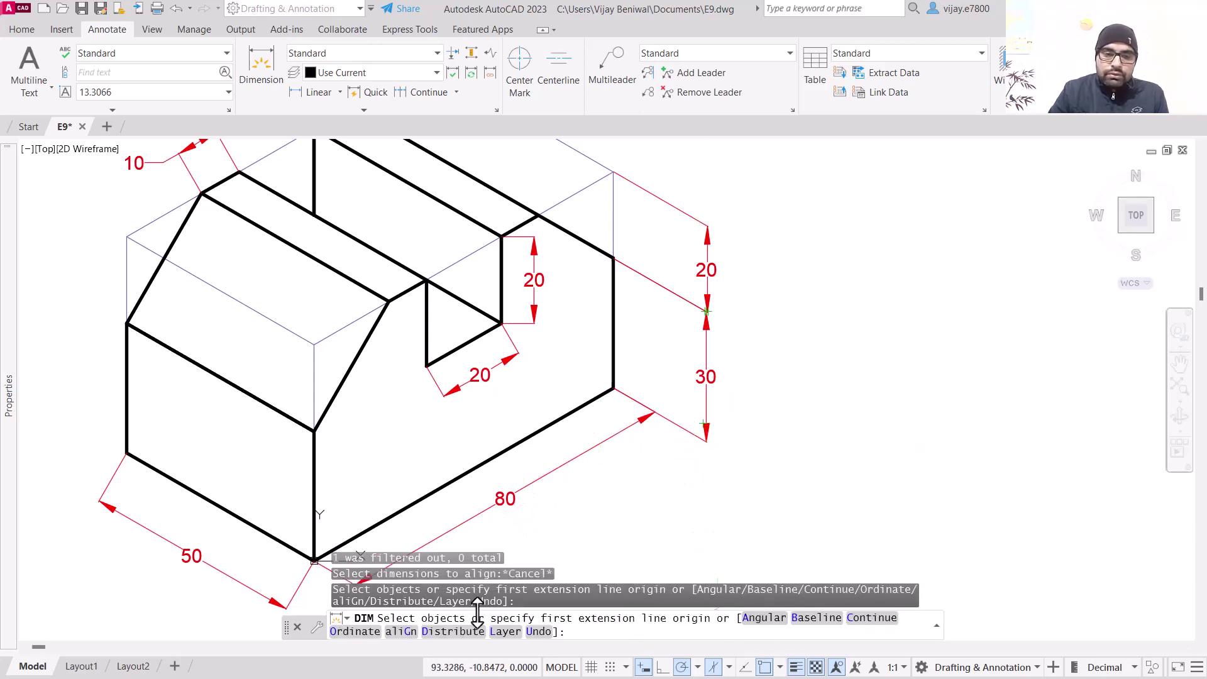
Align the upper 20 mm height dimension with the 30 mm height dimension beside the block's right face, using 30 as the base
left_click(401, 632)
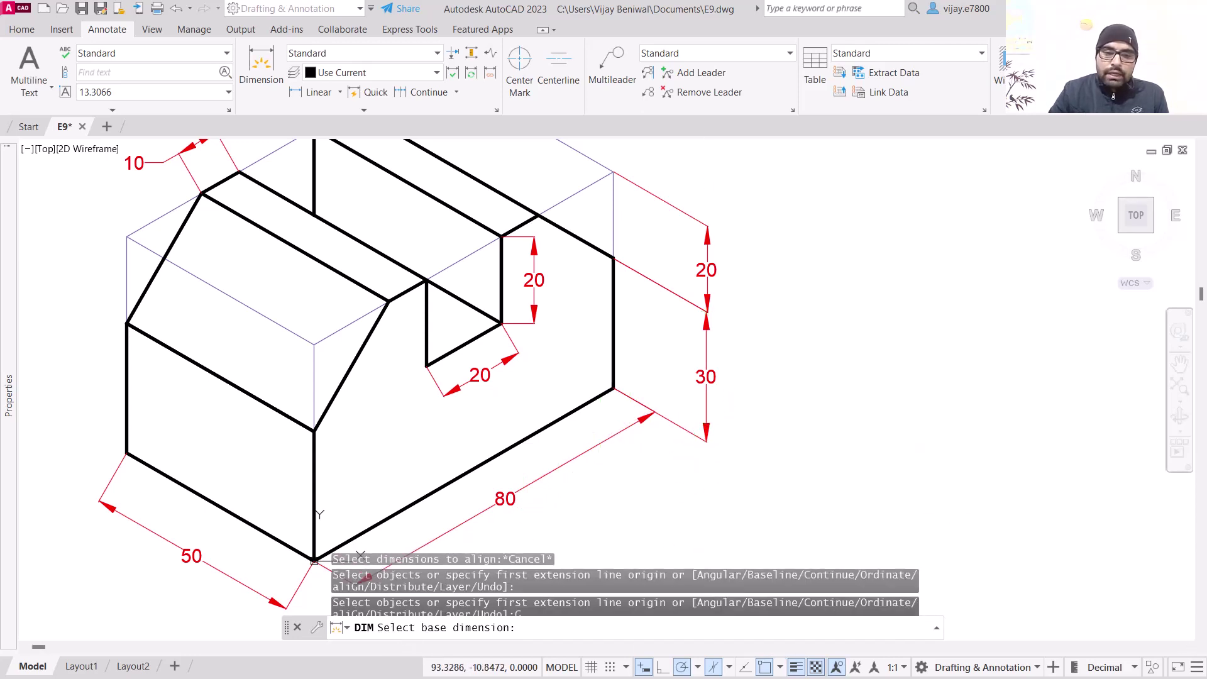
left_click(699, 376)
left_click(703, 270)
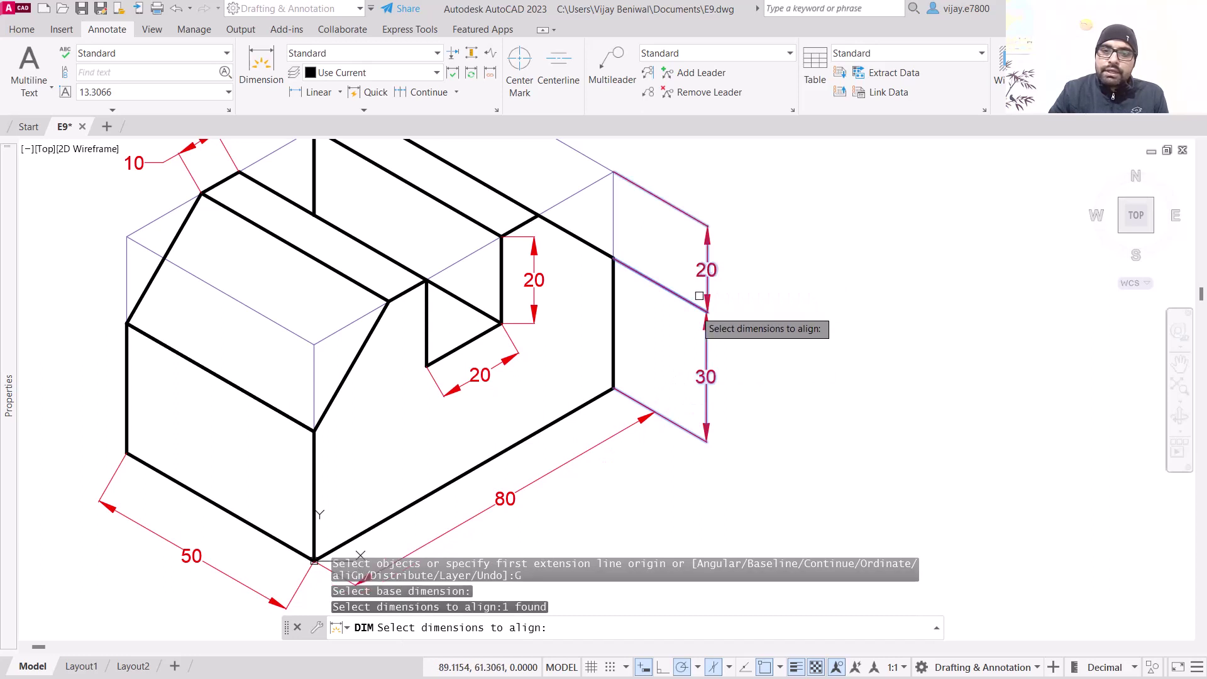
key("Return")
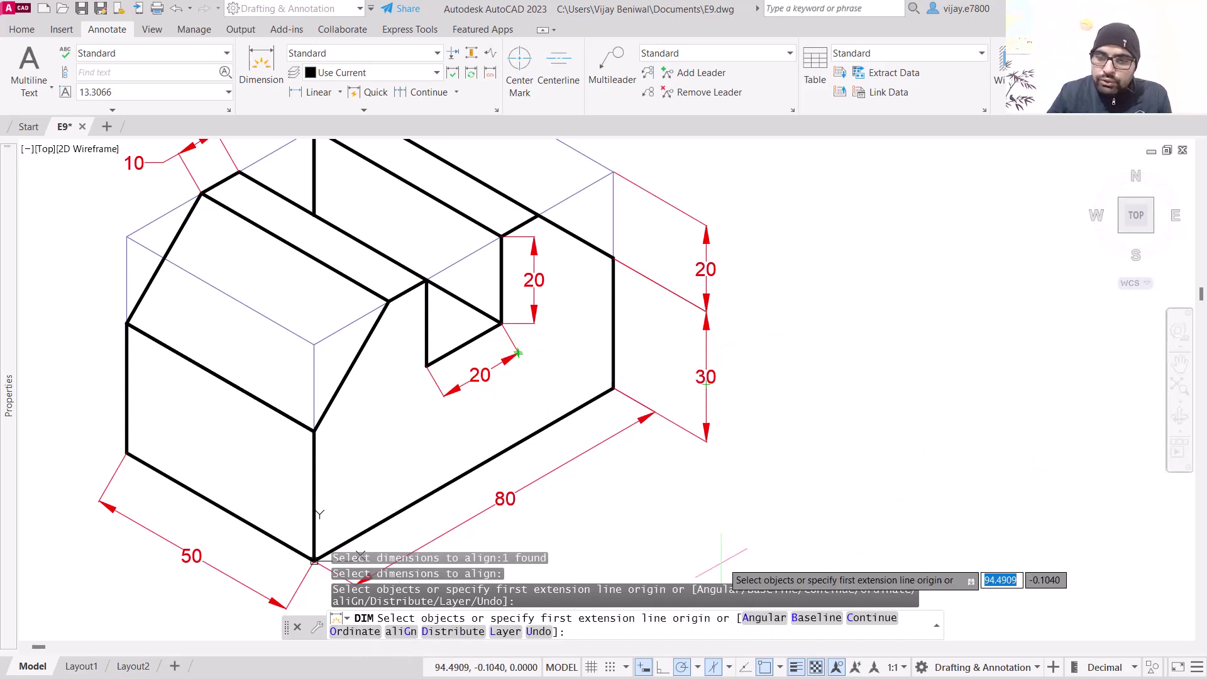
right_click(758, 533)
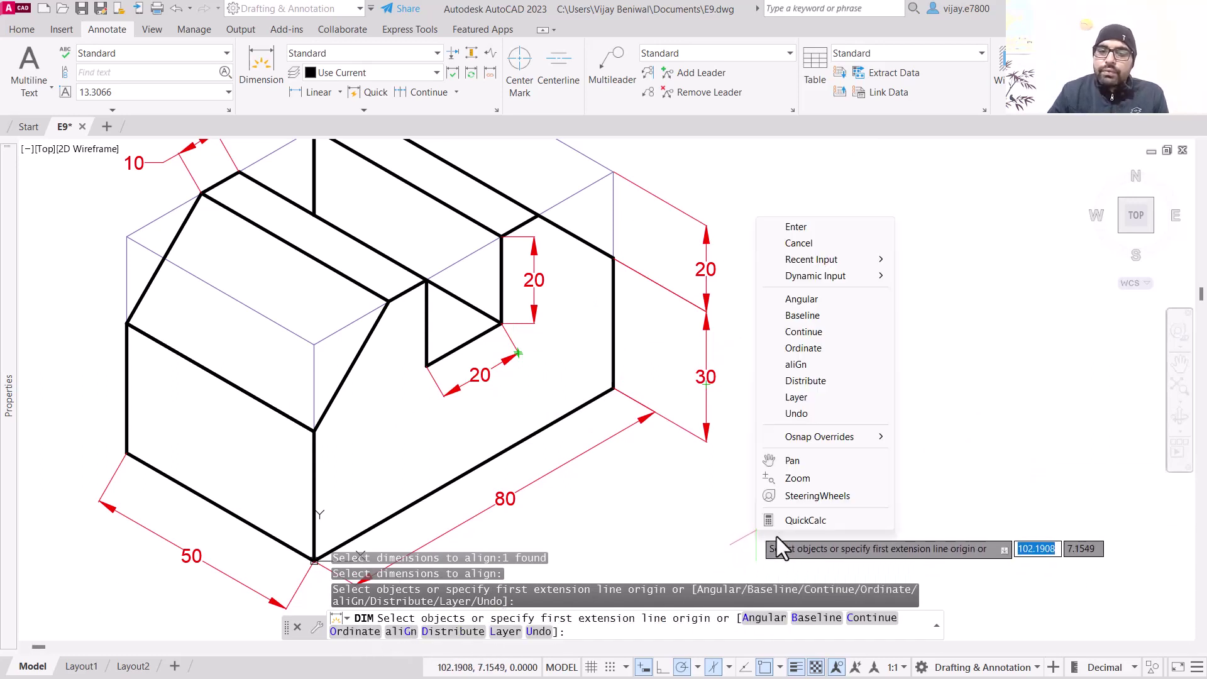
left_click(796, 227)
left_click(800, 217)
right_click(795, 303)
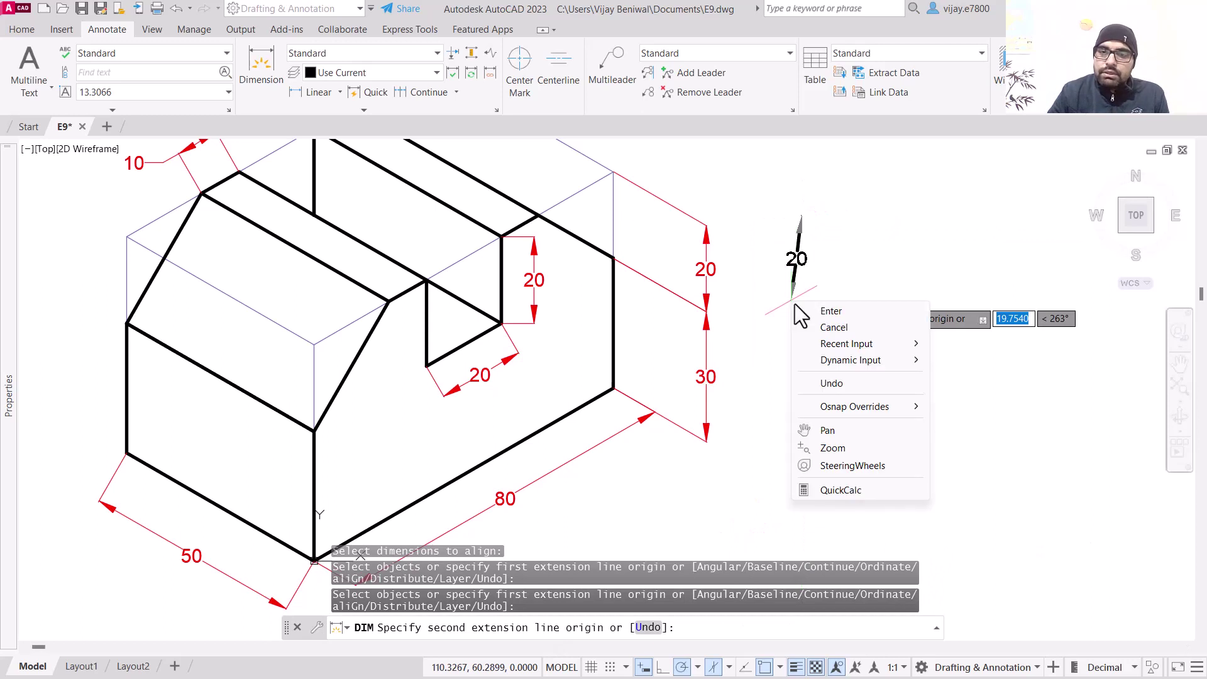
left_click(834, 327)
right_click(819, 324)
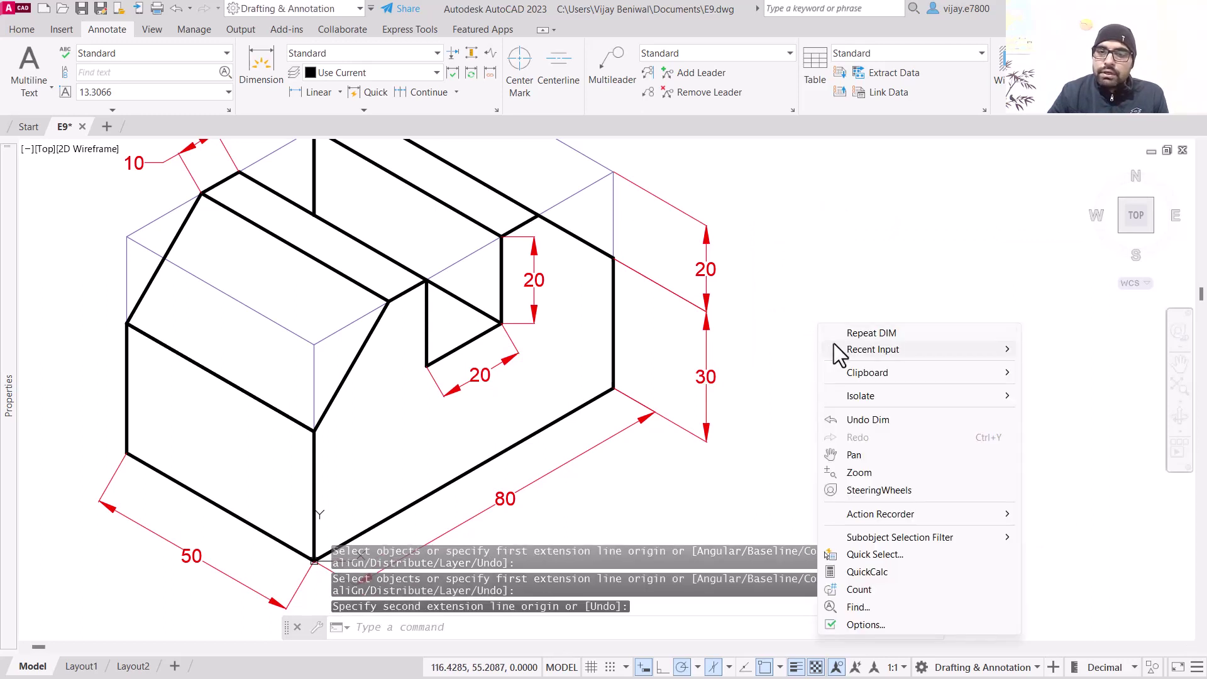
left_click(794, 332)
key("Escape")
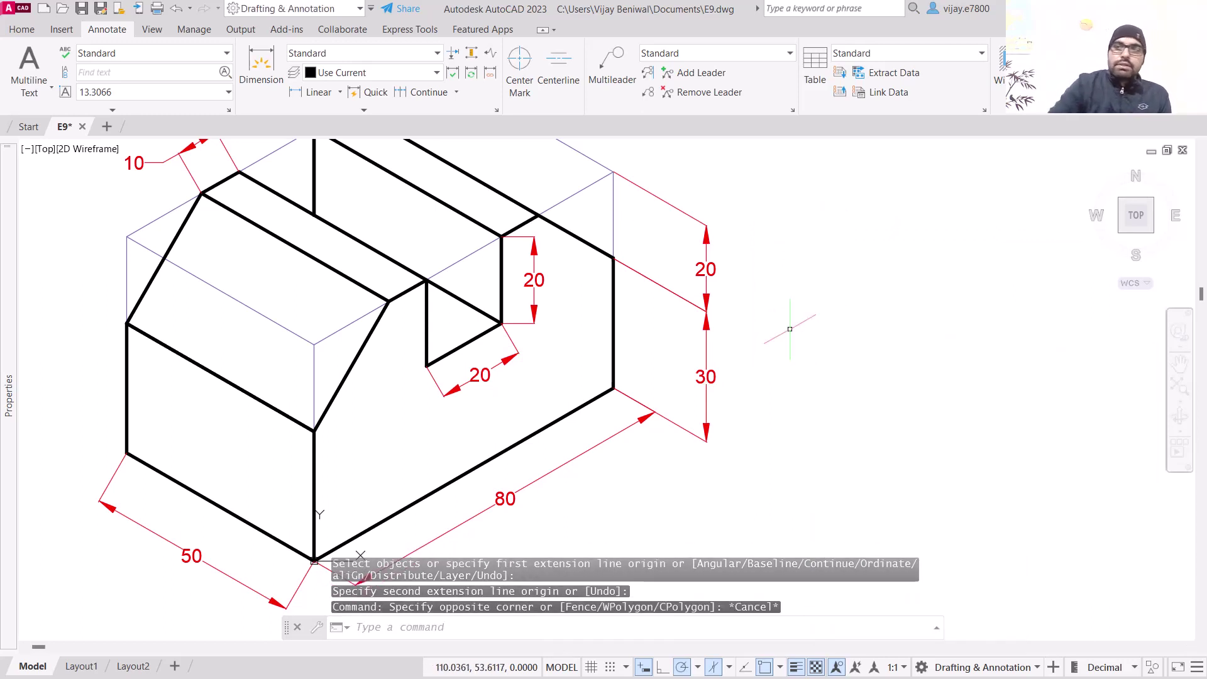
Oblique the notch's 20 mm depth and 20 mm width dimensions parallel to the block's 50 mm edges, picking the angle from the notch corner
left_click(558, 368)
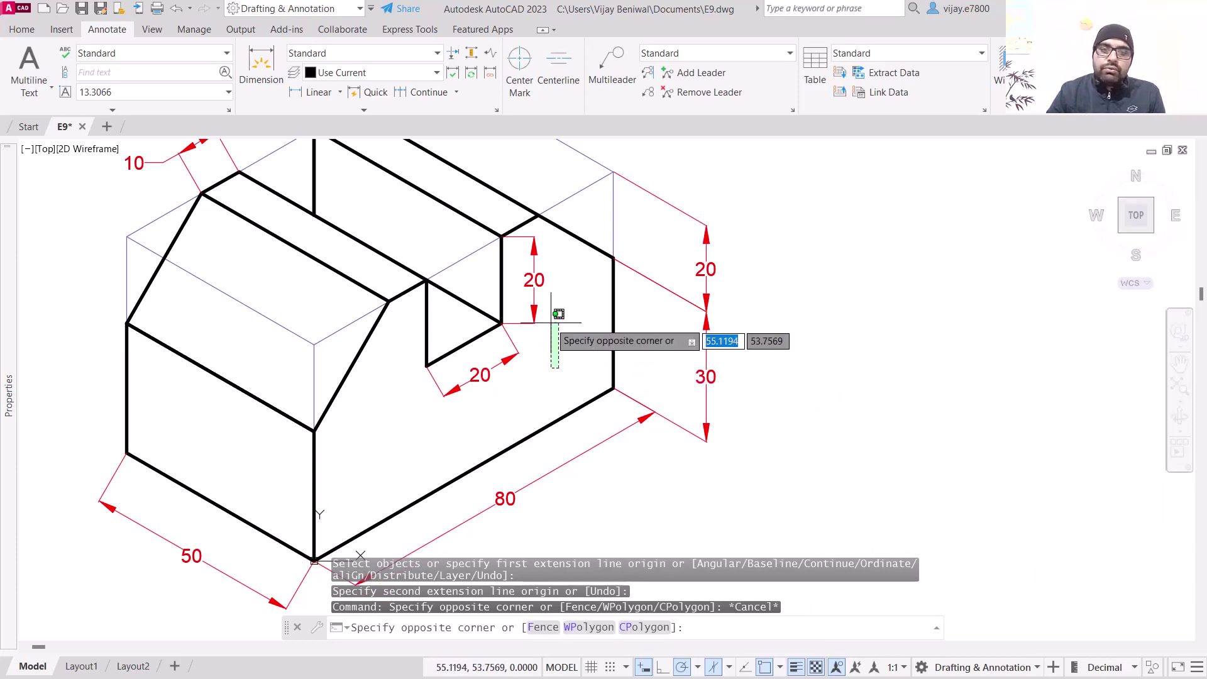
left_click(516, 294)
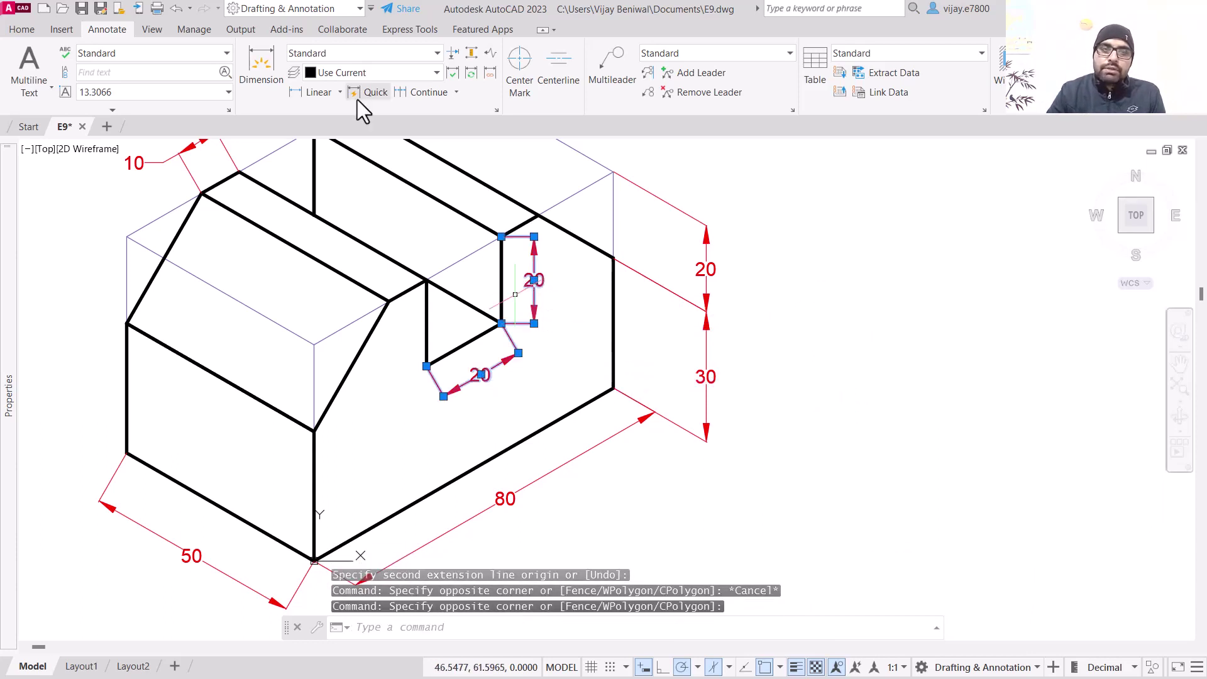
left_click(334, 108)
left_click(273, 128)
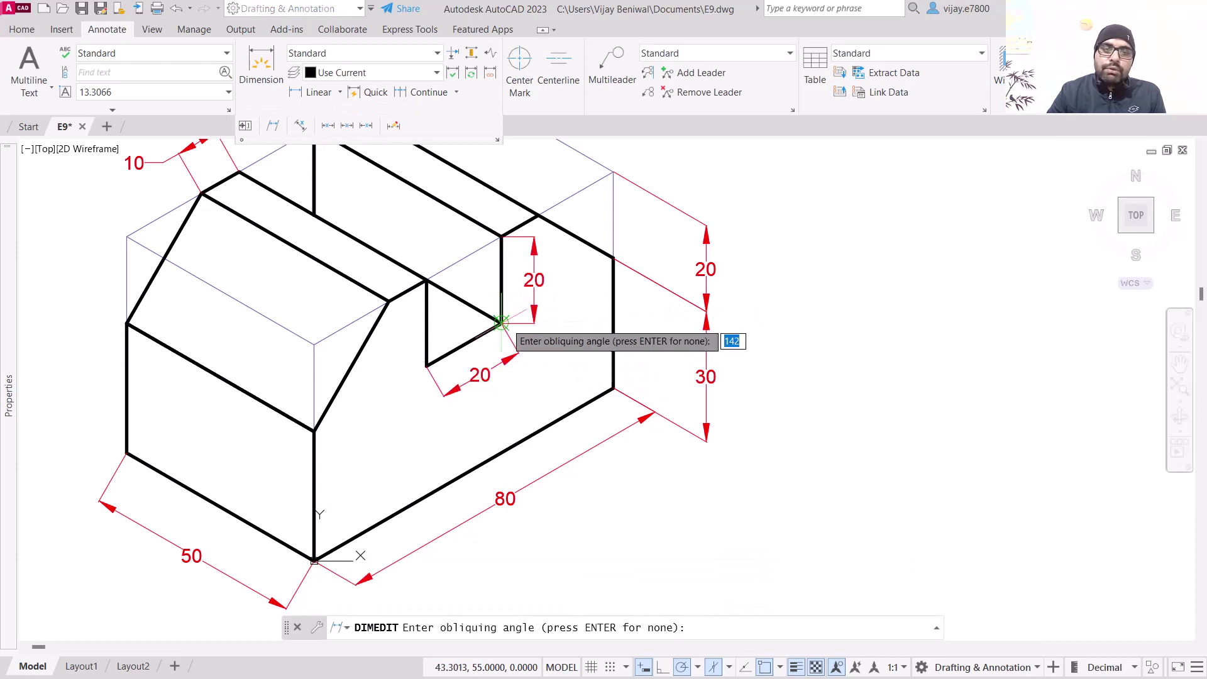
left_click(502, 323)
left_click(531, 340)
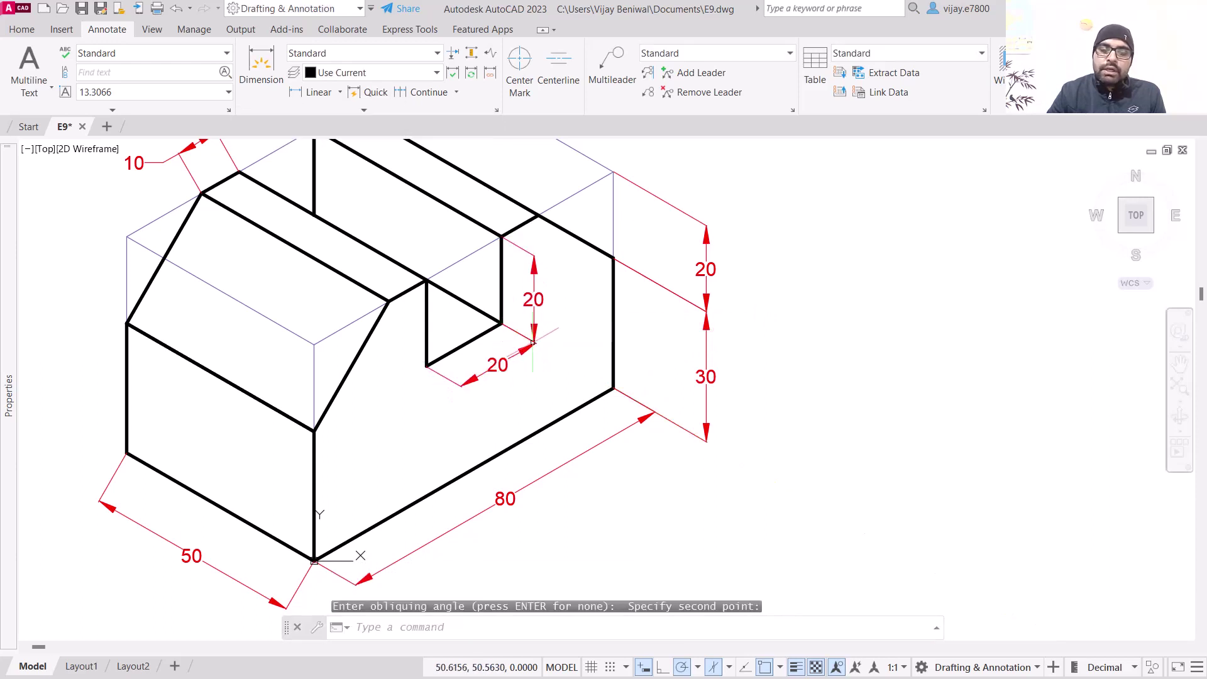
Oblique the two 10 mm dimensions on the top rear edge parallel to the block's 50 mm edges by picking two points
scroll(503, 374, "down", 2)
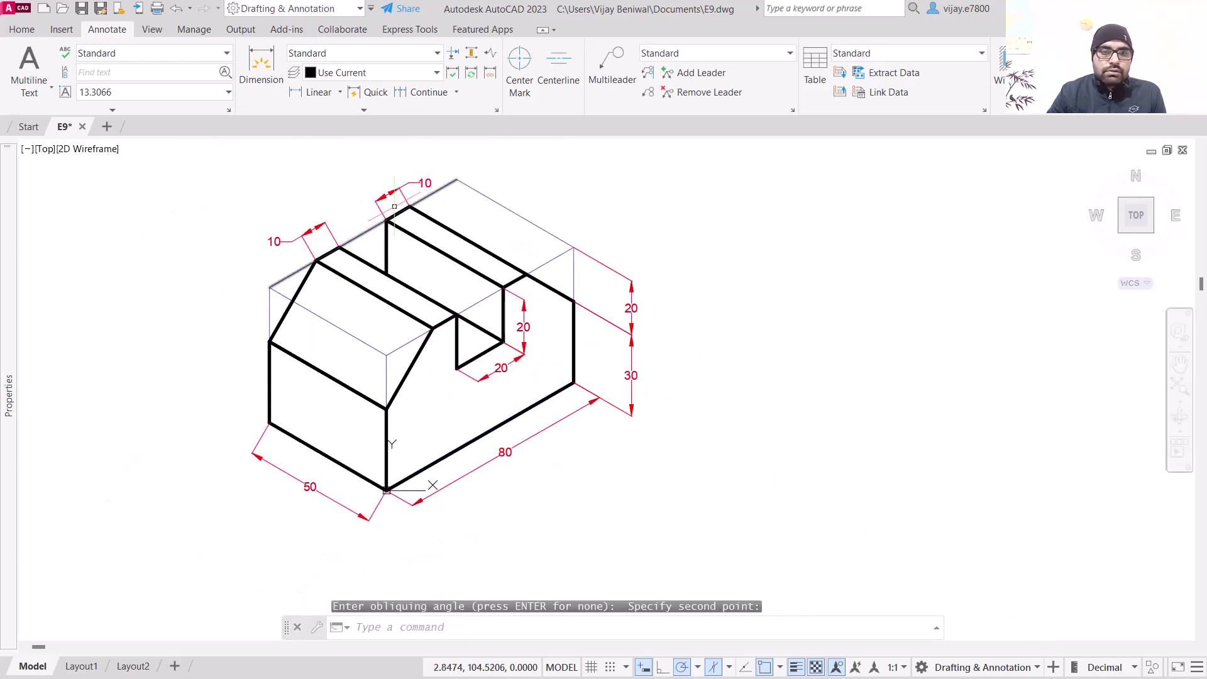
left_click(394, 207)
left_click(346, 177)
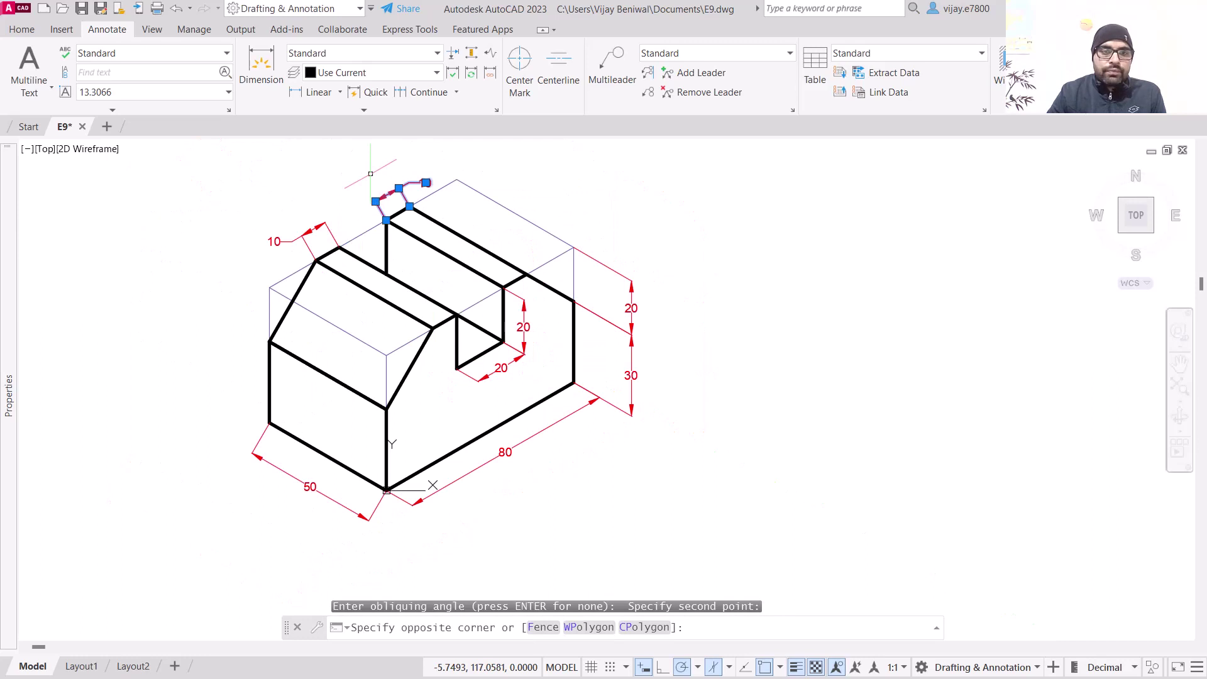
left_click(321, 244)
left_click(260, 165)
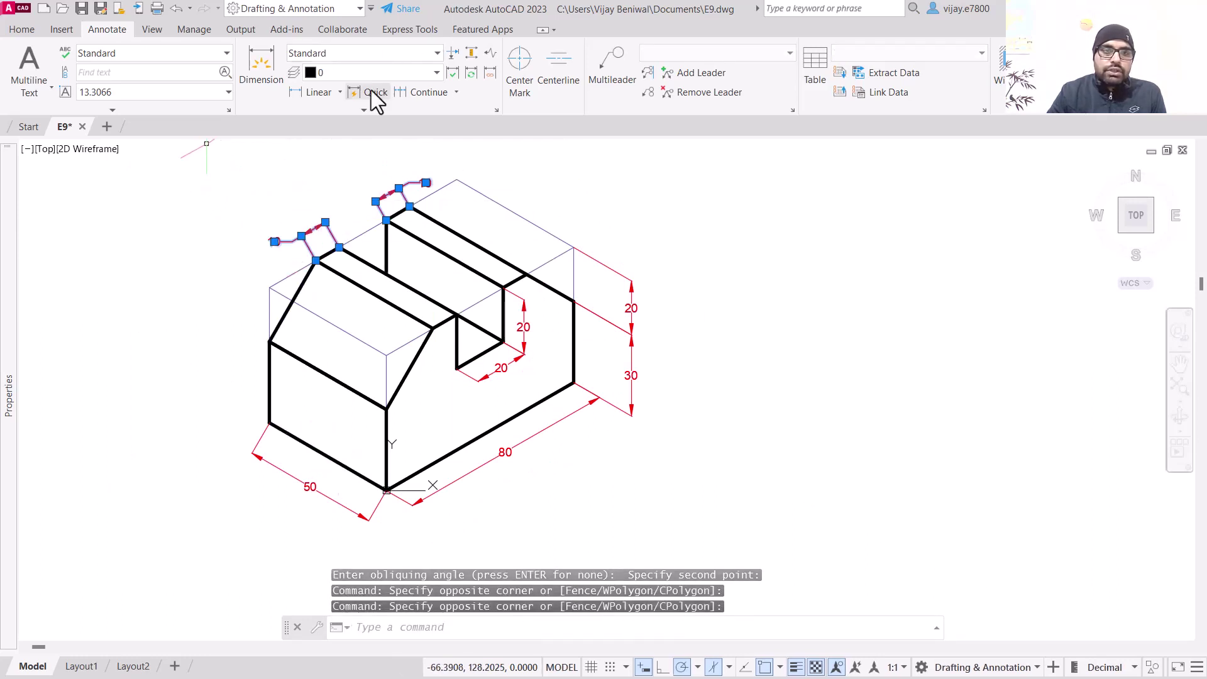
left_click(362, 111)
left_click(274, 125)
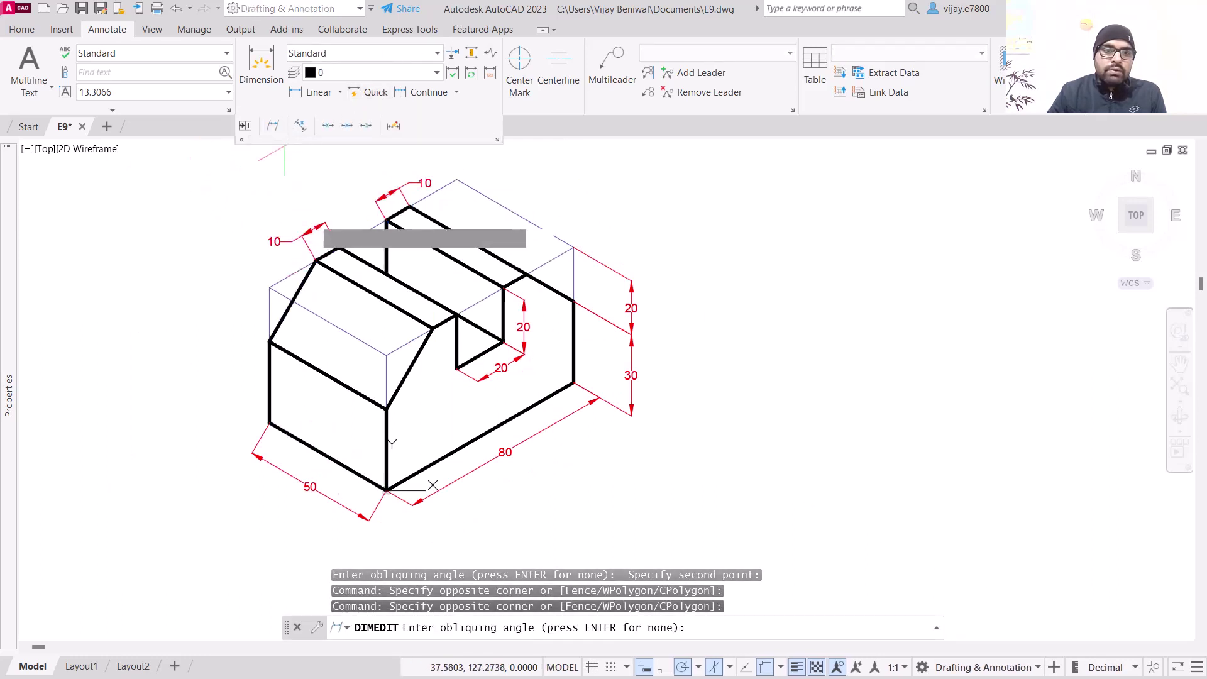
left_click(309, 259)
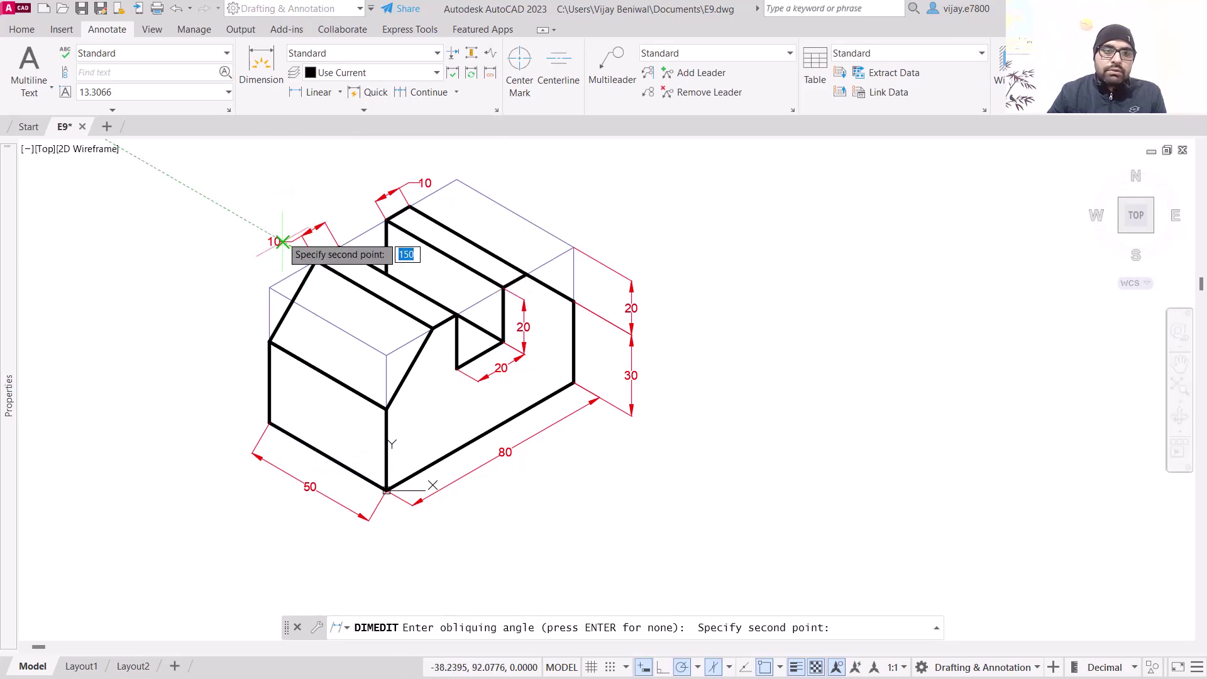
left_click(231, 212)
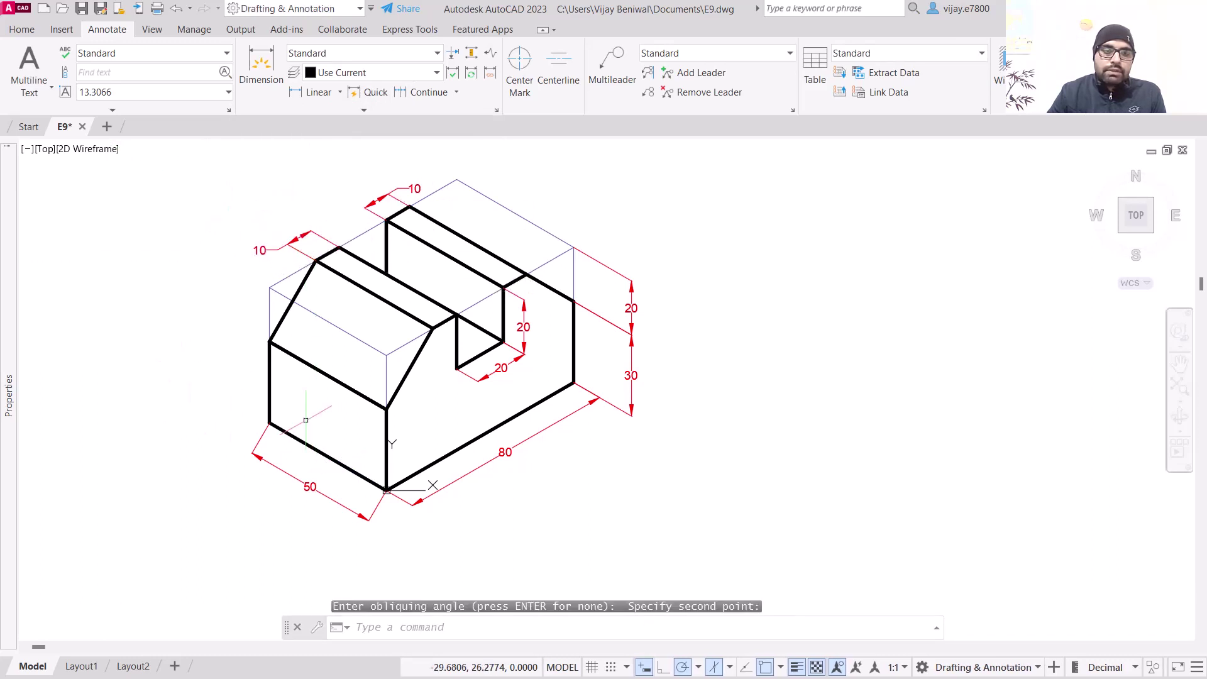
Oblique the 50 mm dimension below the left face parallel to the block's 80 mm edges, picking the angle from the bottom front corner
left_click(350, 553)
left_click(293, 469)
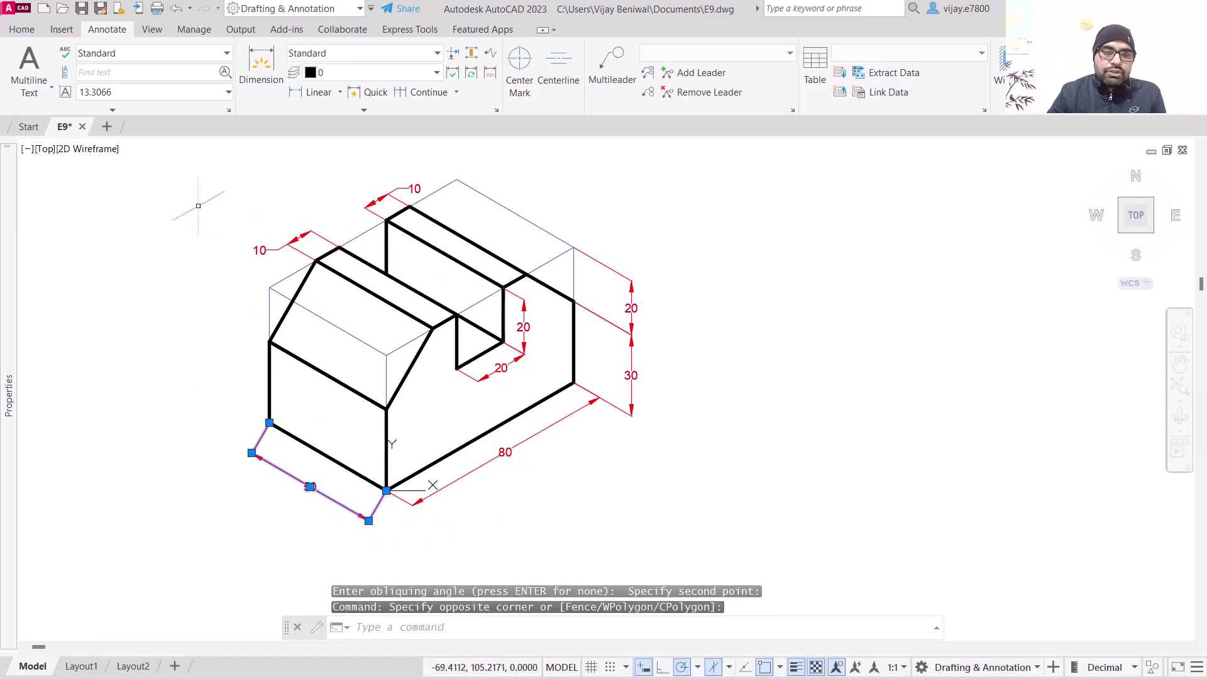
left_click(303, 111)
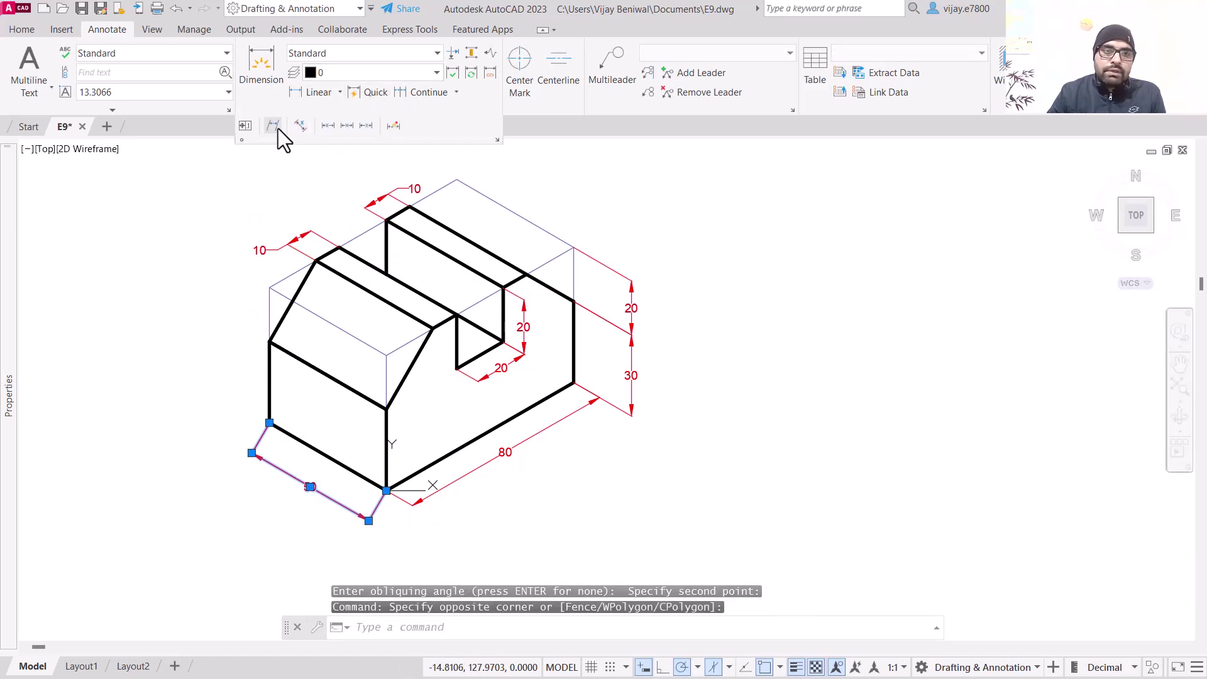
left_click(278, 128)
left_click(386, 490)
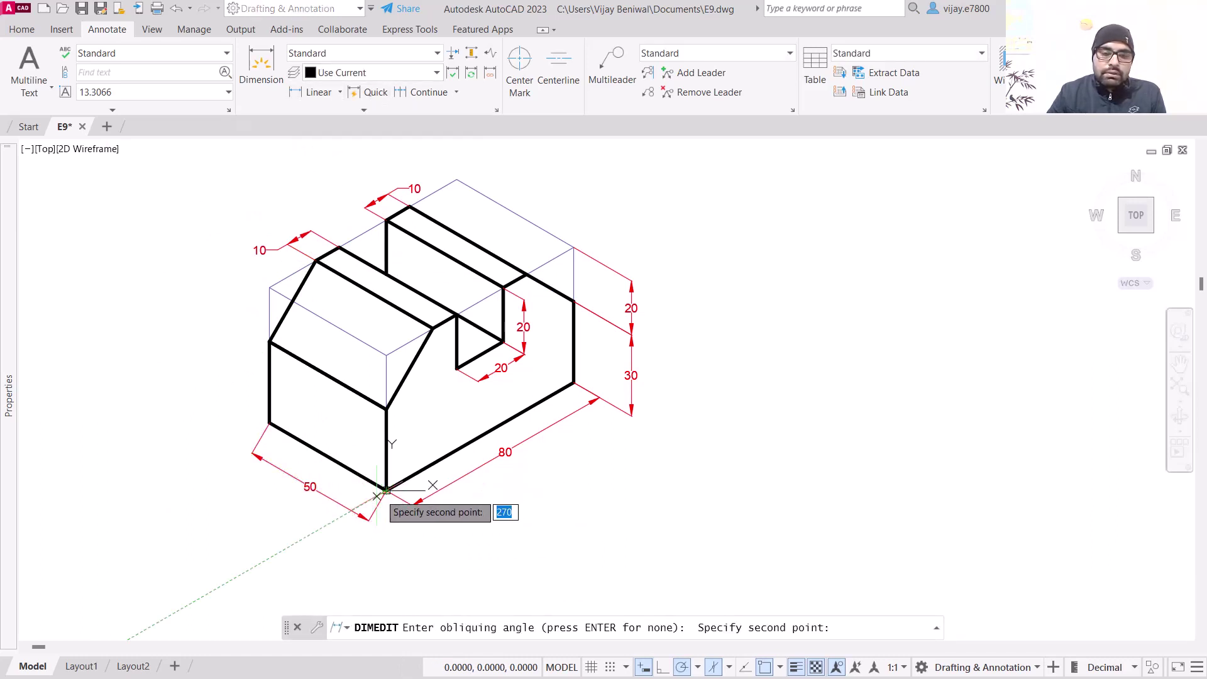
left_click(330, 517)
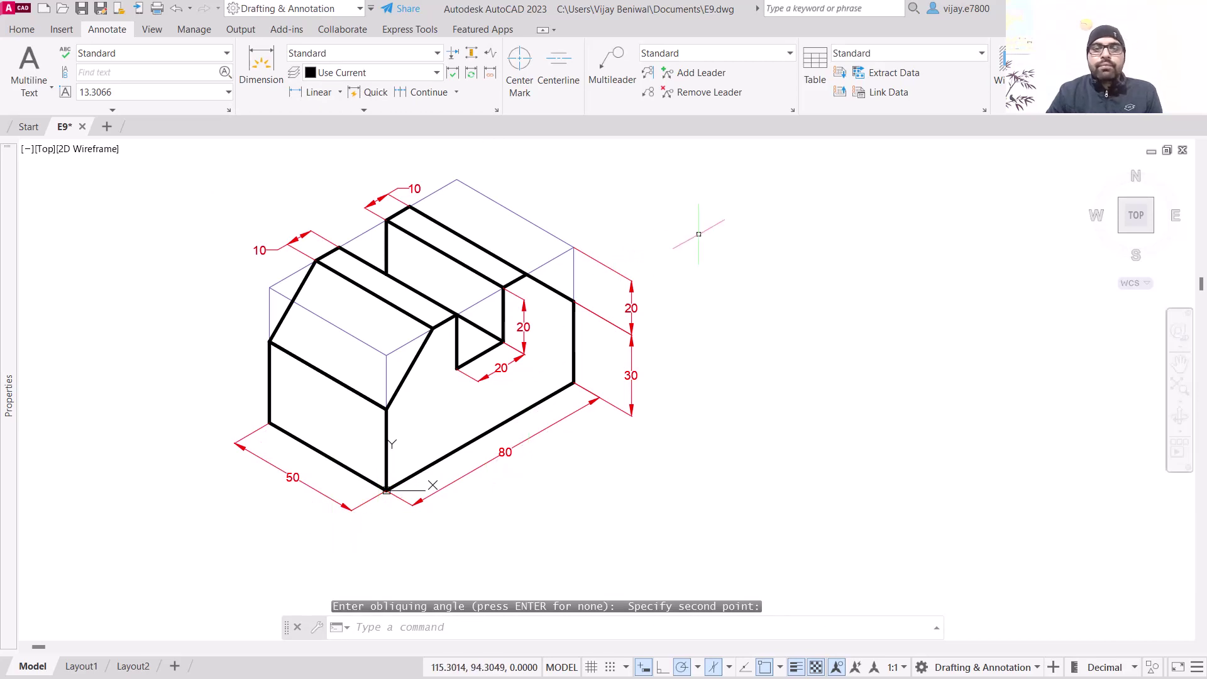
Move the reference image by its lower left corner to sit just to the right of the isometric view
scroll(281, 239, "up", 3)
scroll(1169, 176, "down", 3)
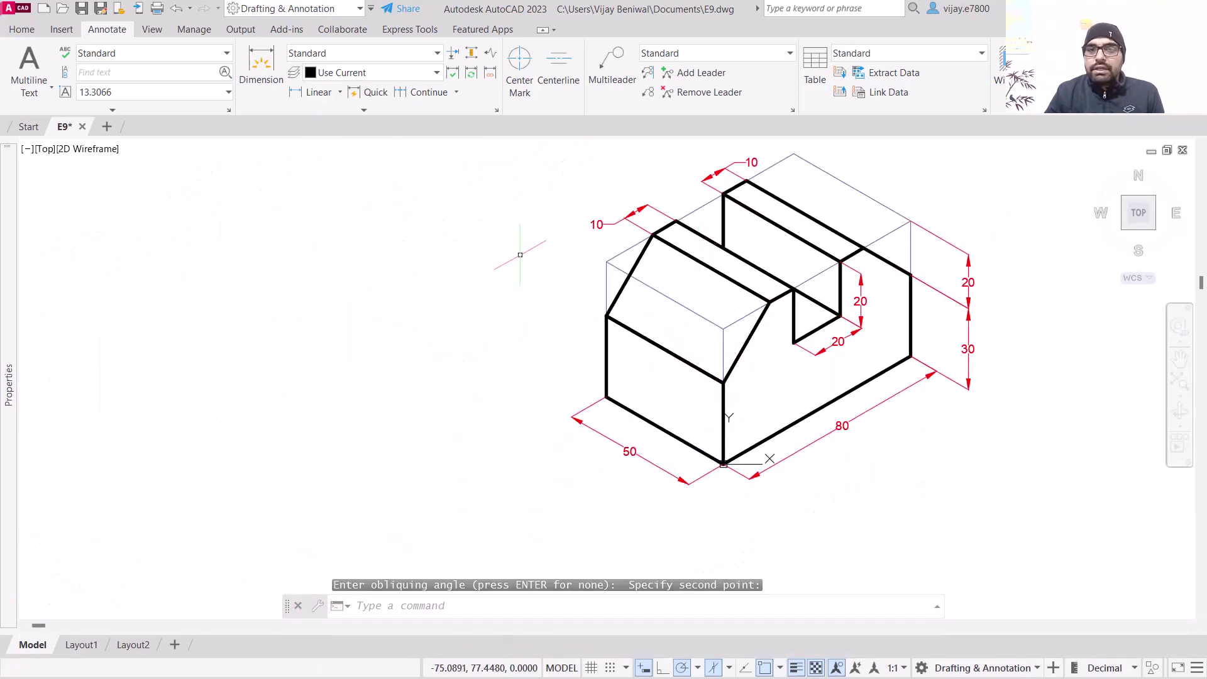
scroll(1006, 289, "down", 3)
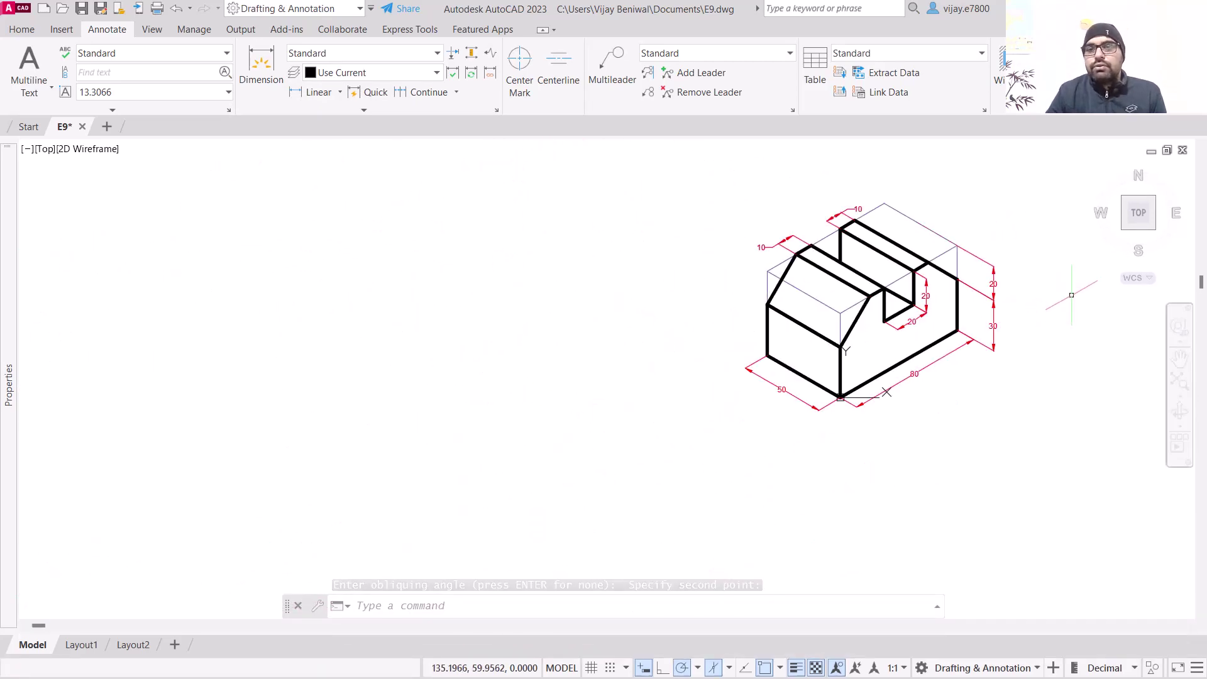
middle_click_drag(1069, 299, 526, 359)
scroll(525, 360, "down", 2)
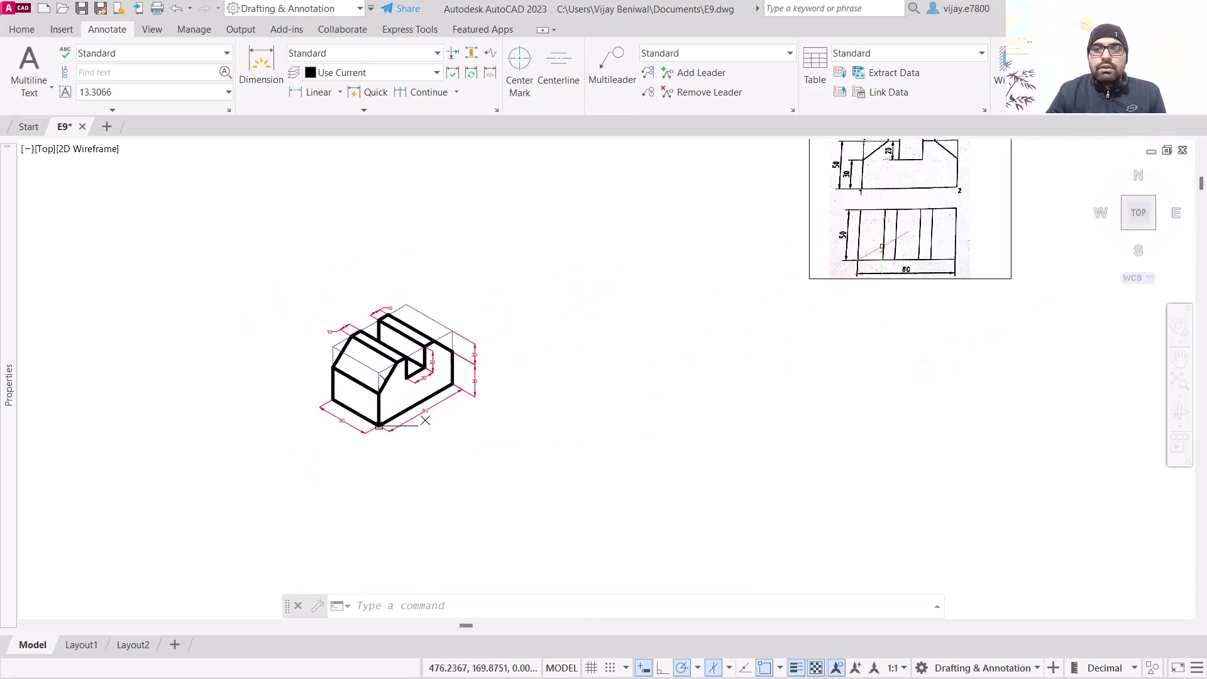
left_click(425, 420)
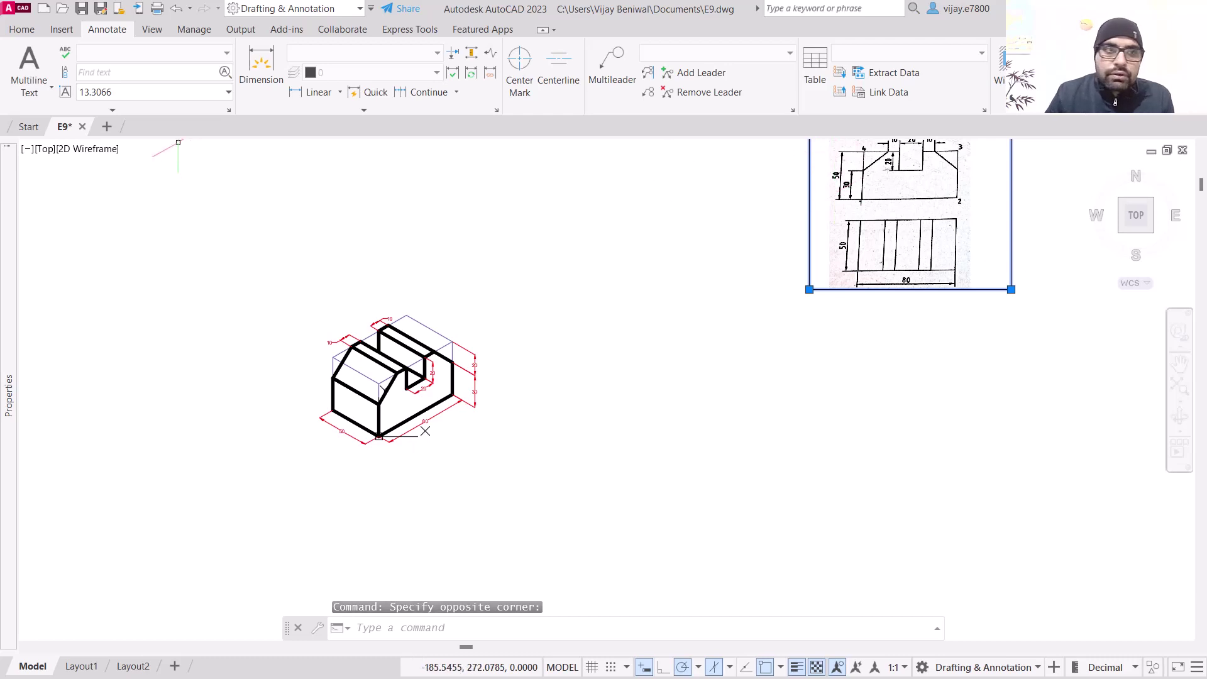
left_click(23, 35)
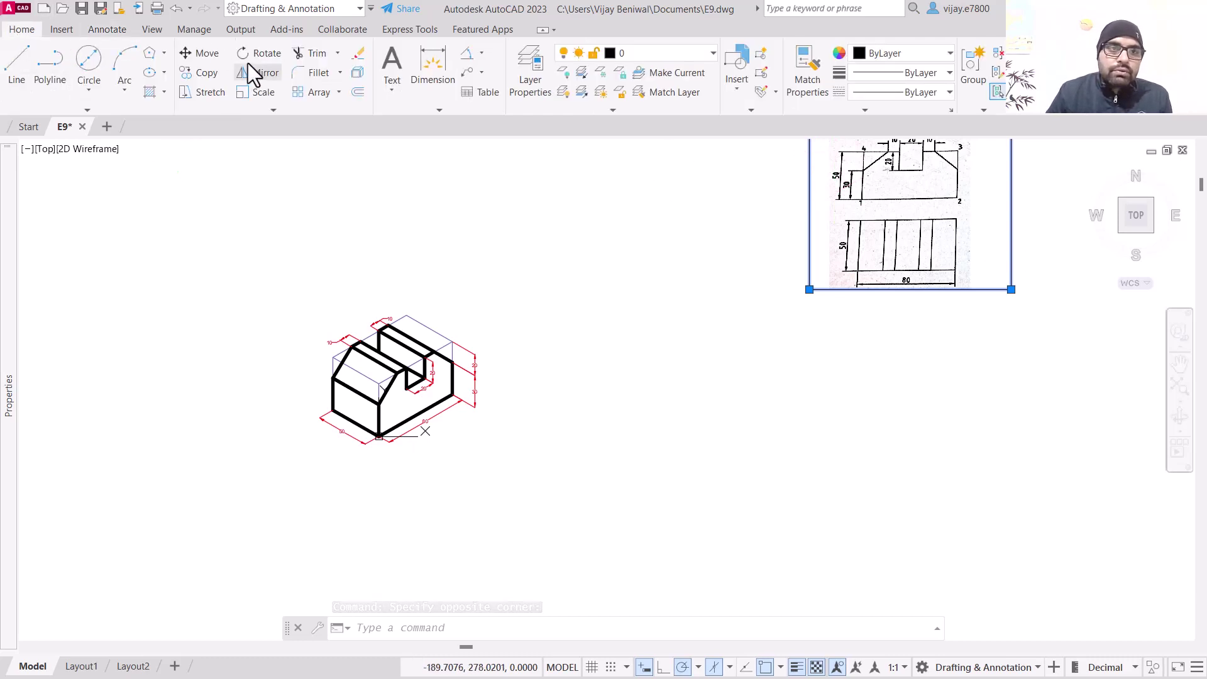
left_click(202, 54)
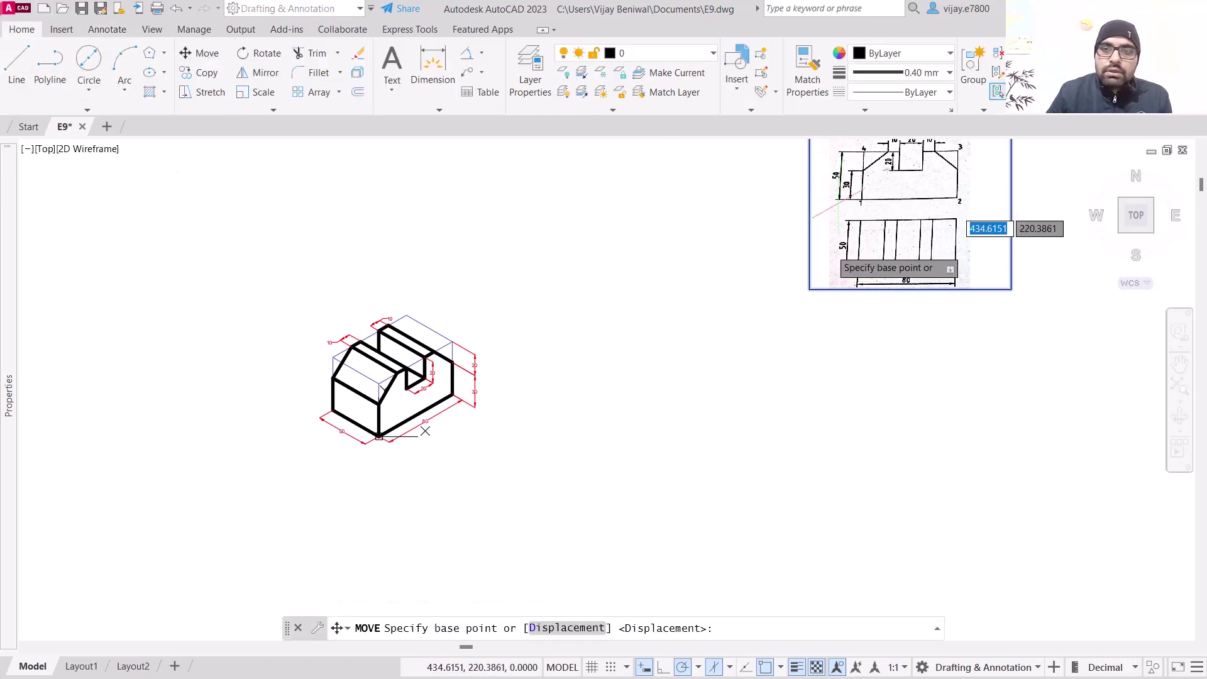
left_click(809, 289)
left_click(514, 436)
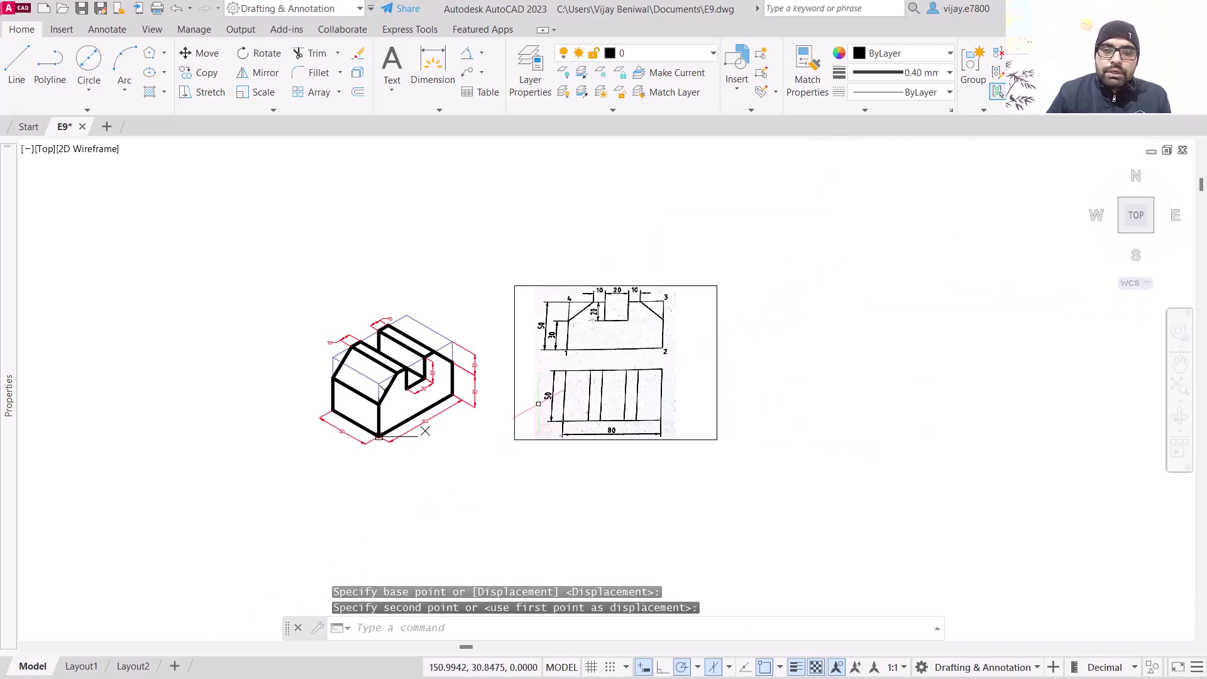
Frame the isometric view and the reference image together and switch isometric drafting back to Orthographic
scroll(508, 338, "up", 4)
scroll(442, 346, "down", 2)
scroll(440, 308, "up", 3)
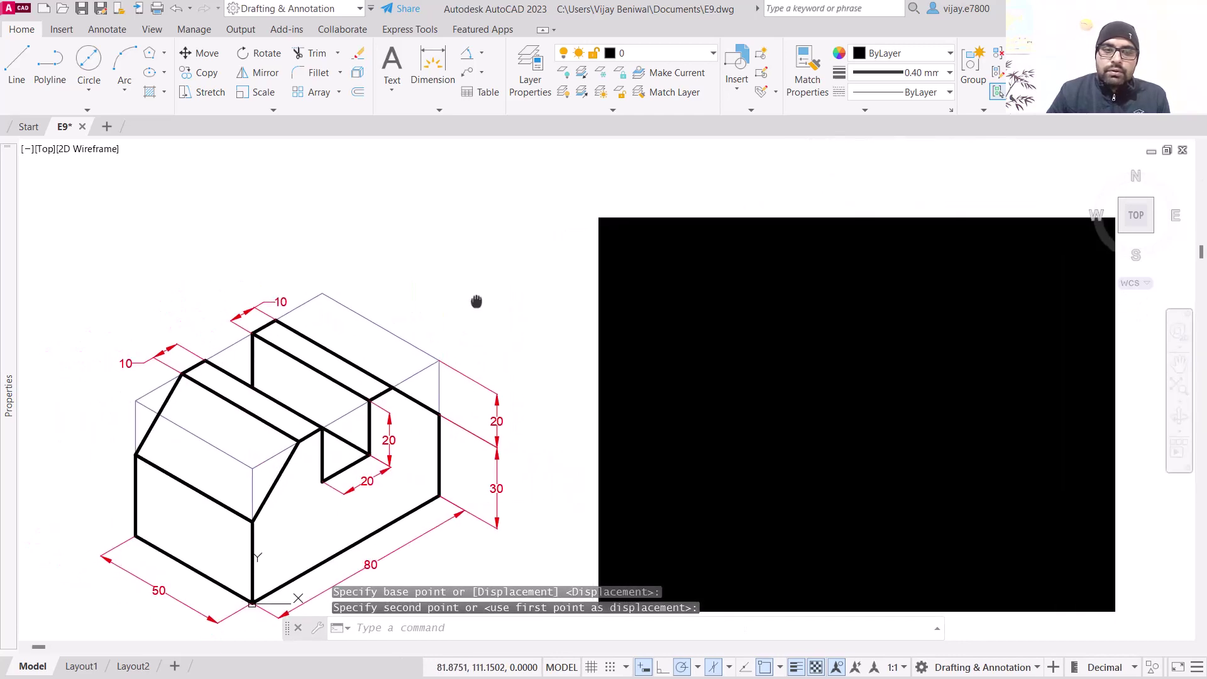
middle_click_drag(477, 302, 531, 264)
scroll(531, 264, "down", 3)
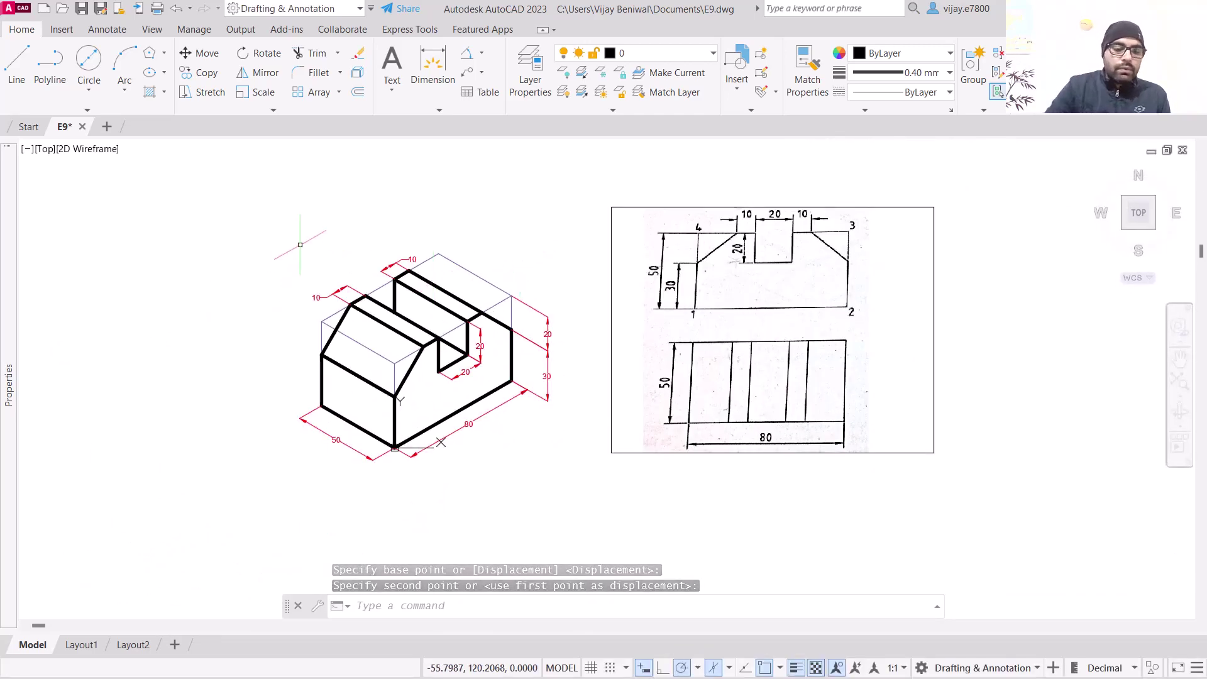
key("Escape")
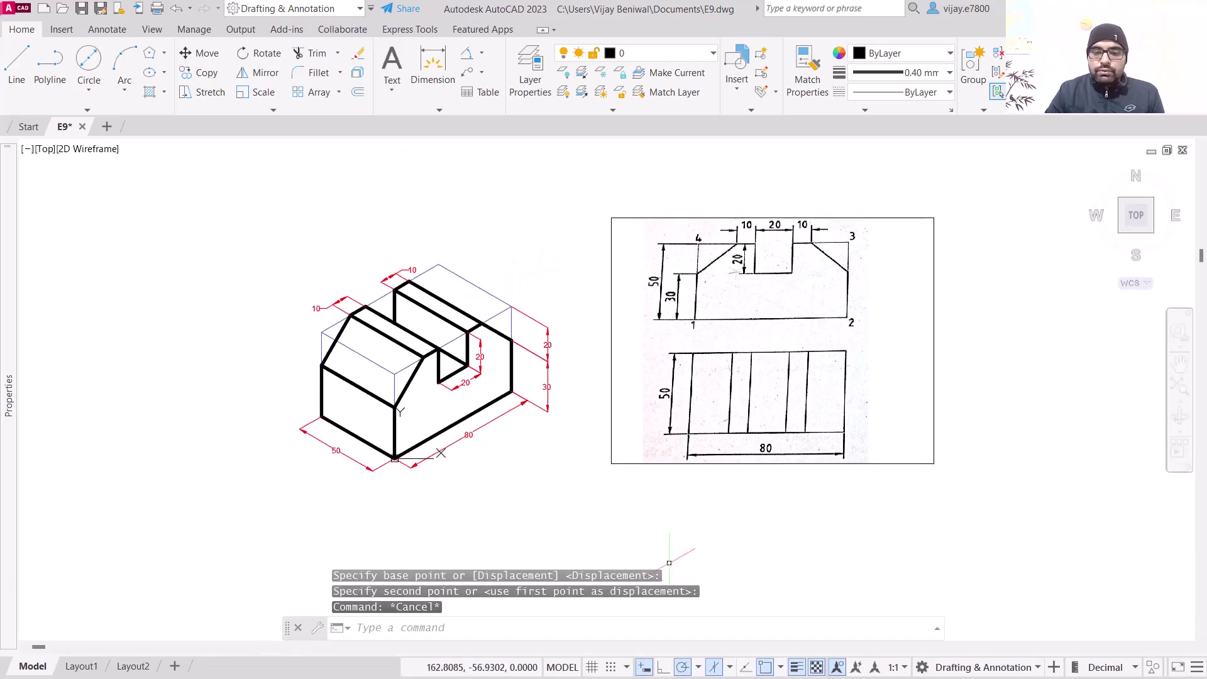
left_click(715, 667)
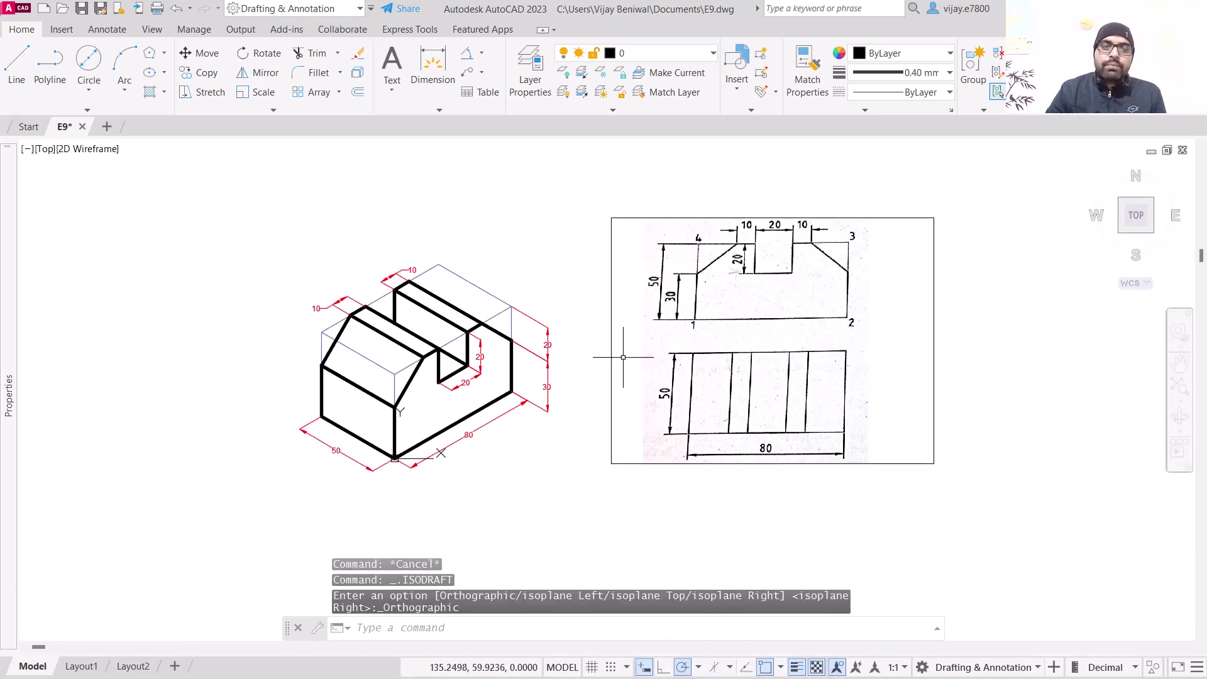